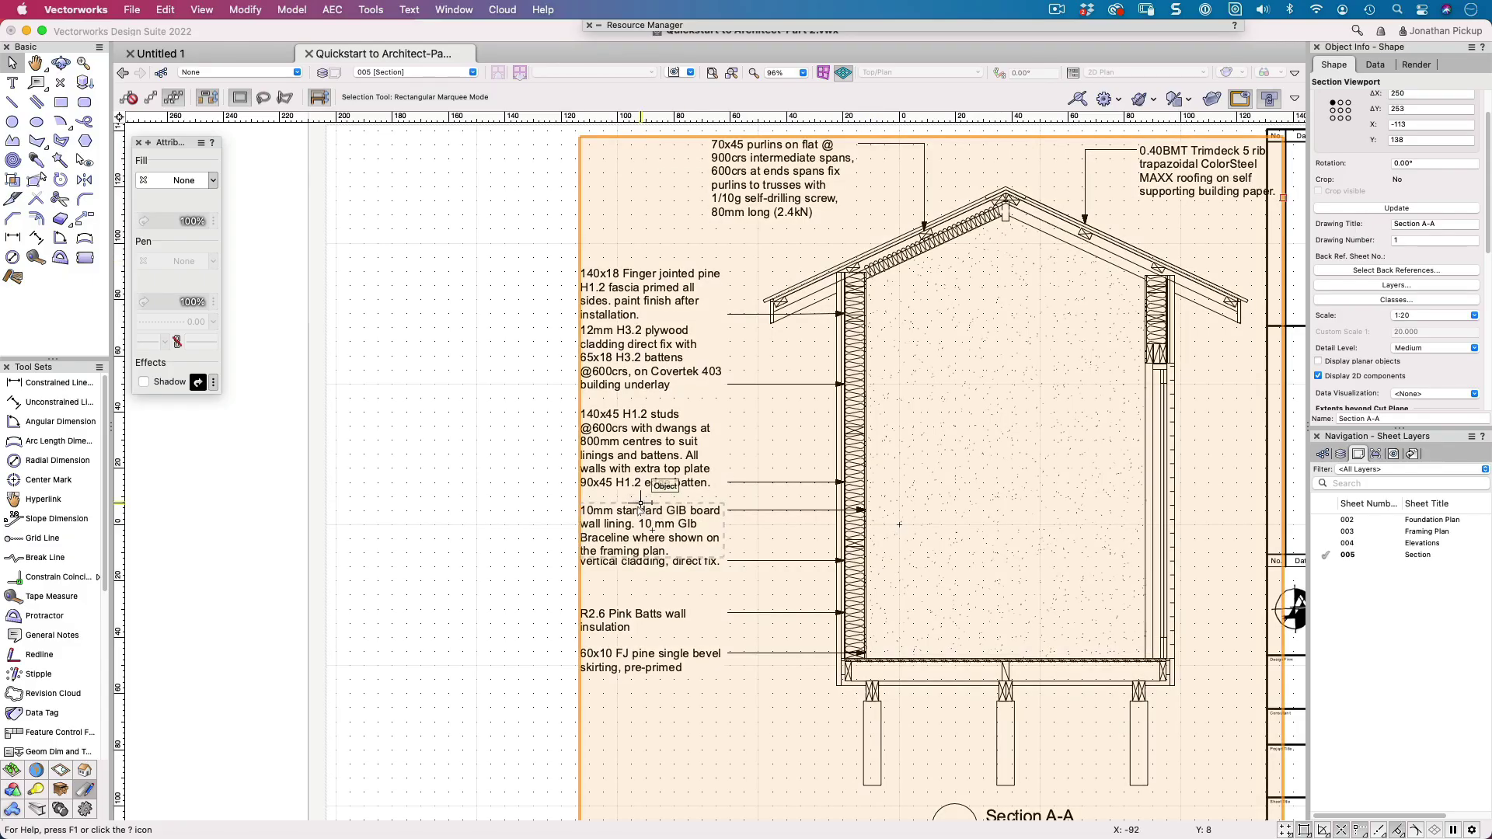
- Enter Section A-A's viewport annotations and check the purlins callout's settings without changes
left_click(498, 504)
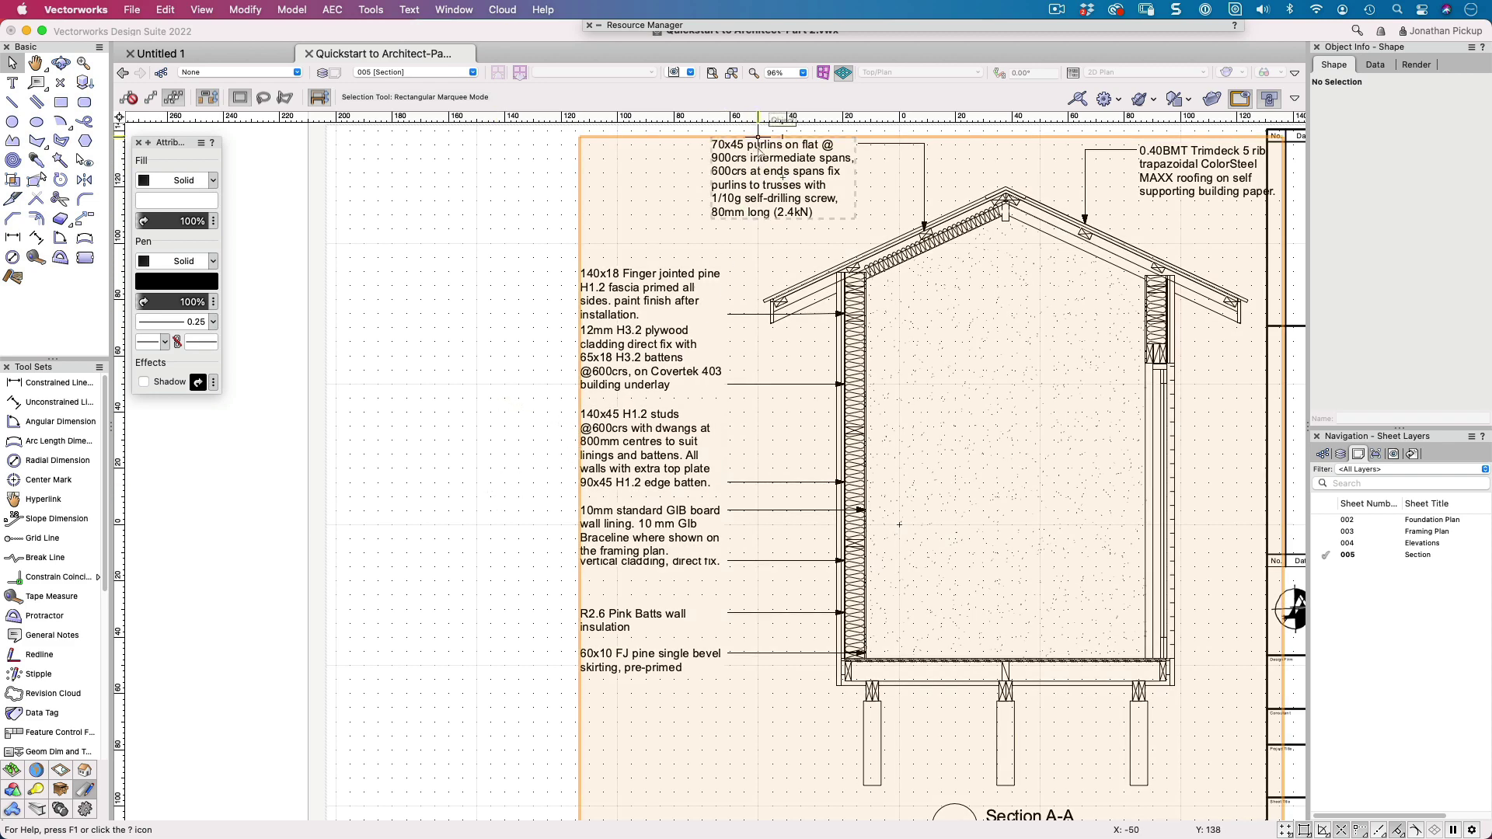
left_click(760, 157)
double_click(760, 156)
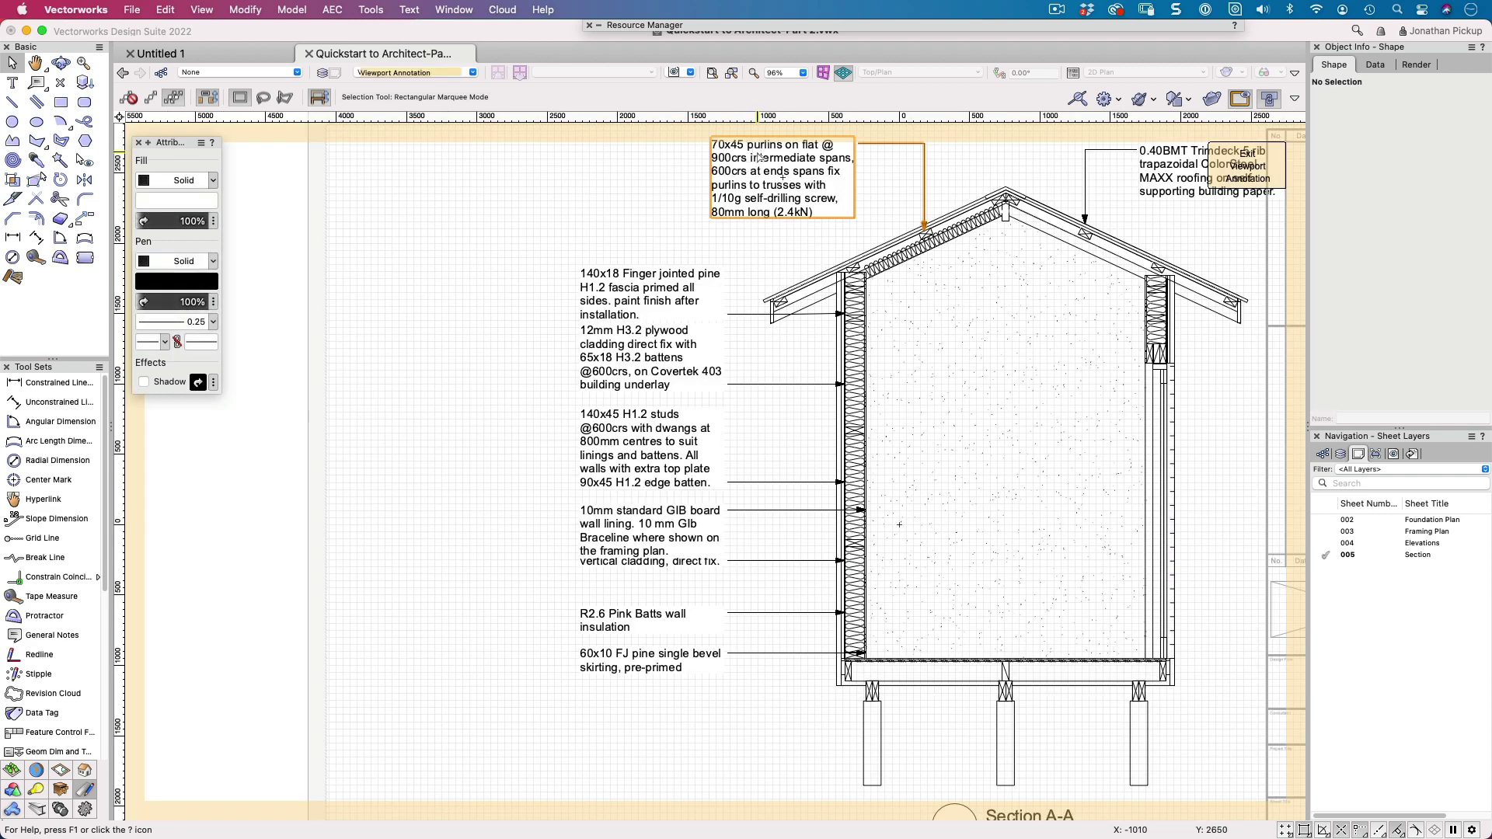
double_click(760, 156)
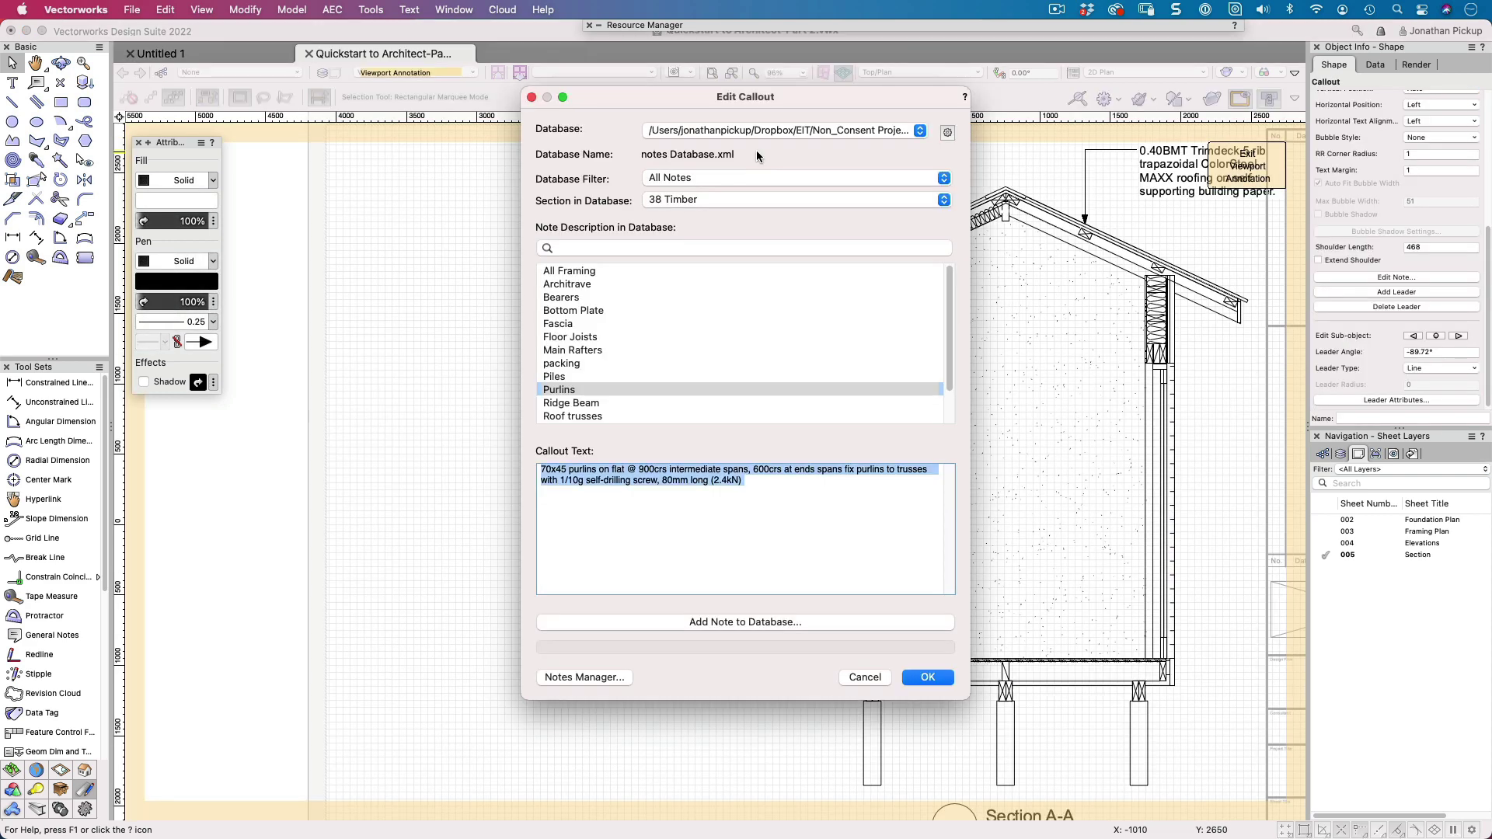
key("Return")
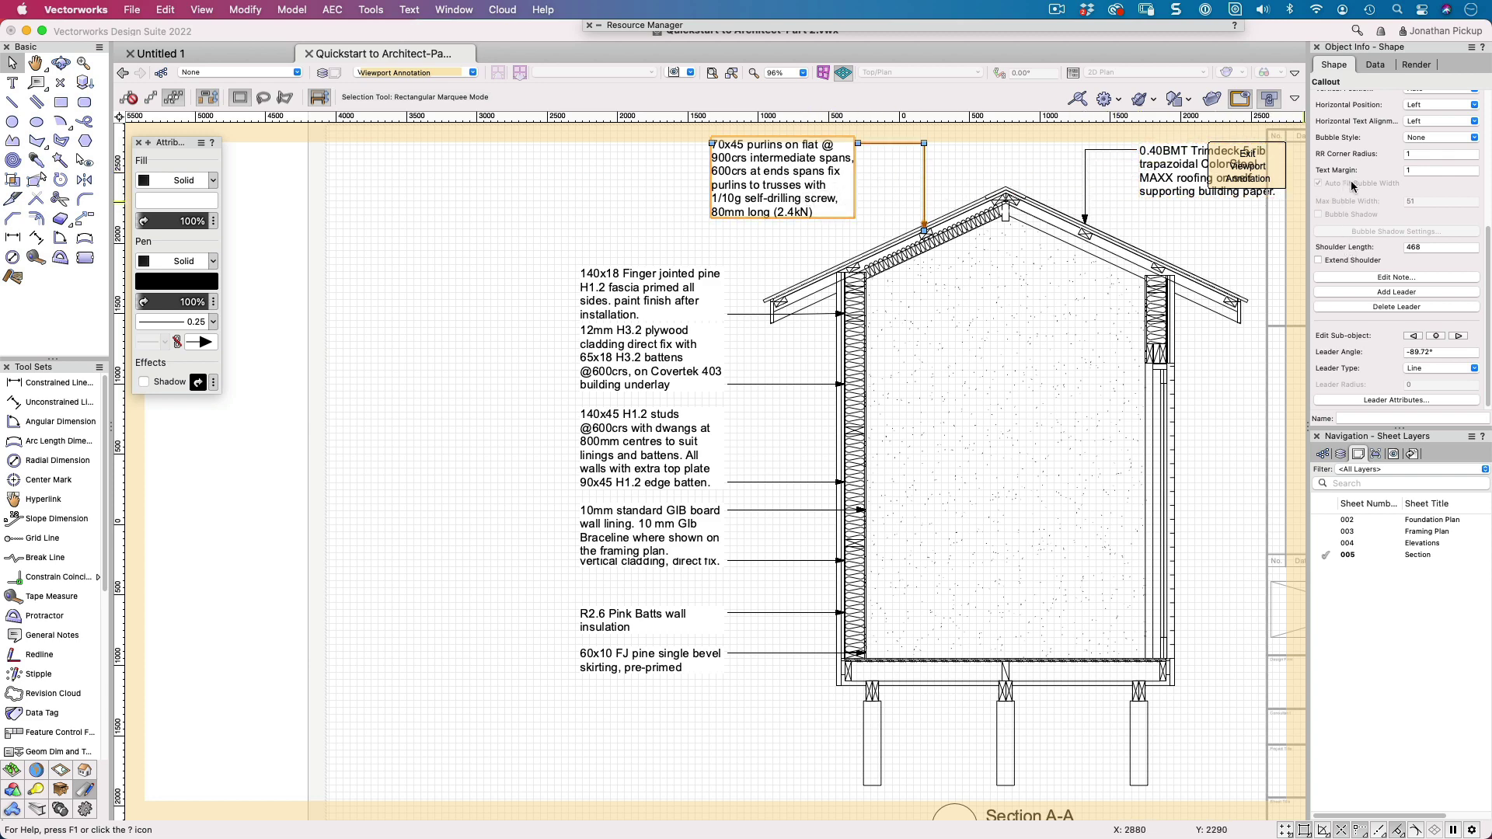
- Tick Place As Keynote for the purlins, roofing and remaining callouts, numbering them 1–9
scroll(1351, 183, "up", 5)
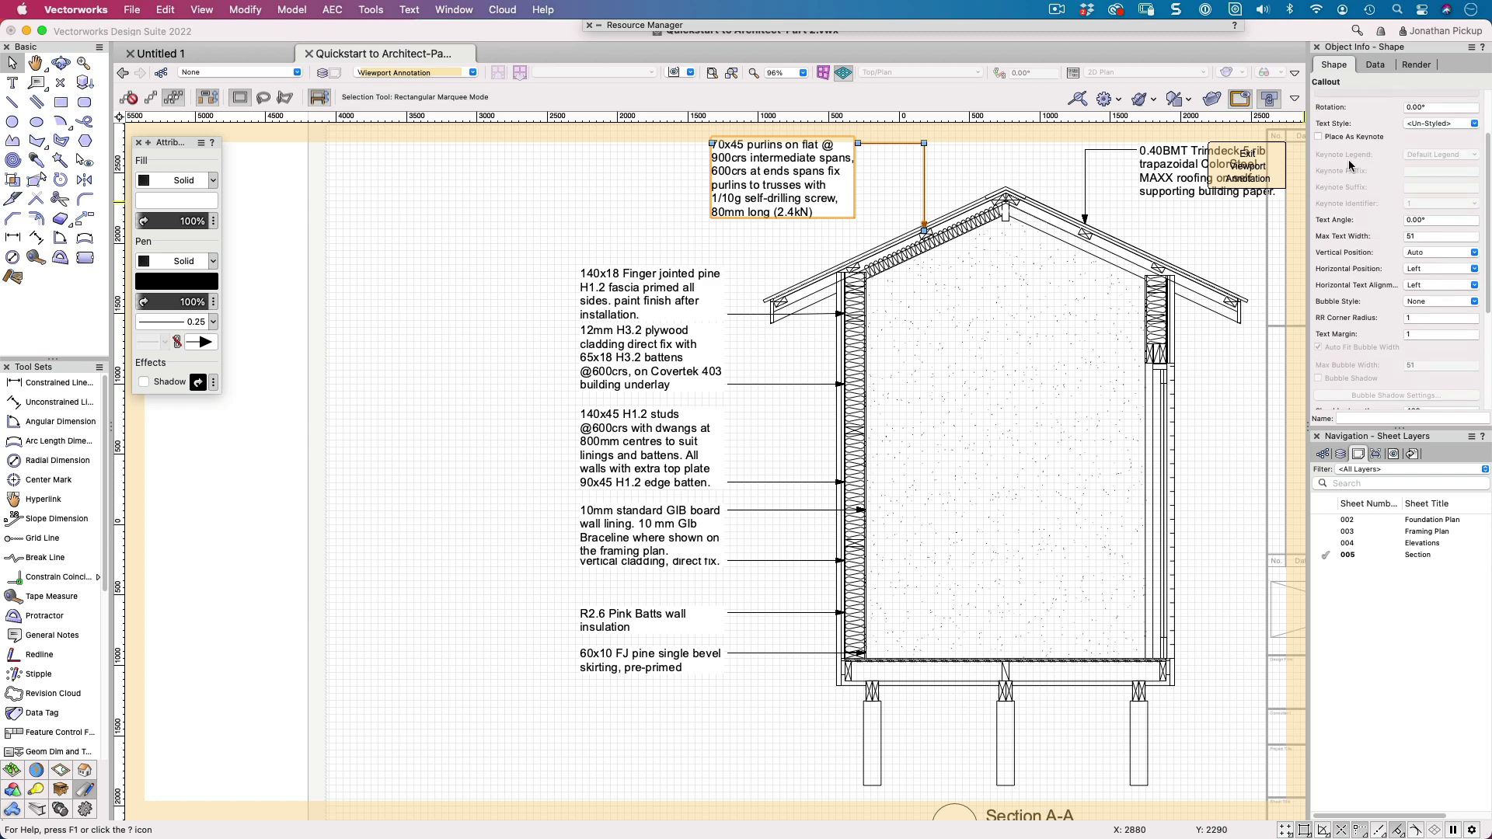
scroll(1350, 164, "up", 2)
left_click(1321, 167)
left_click(1170, 182)
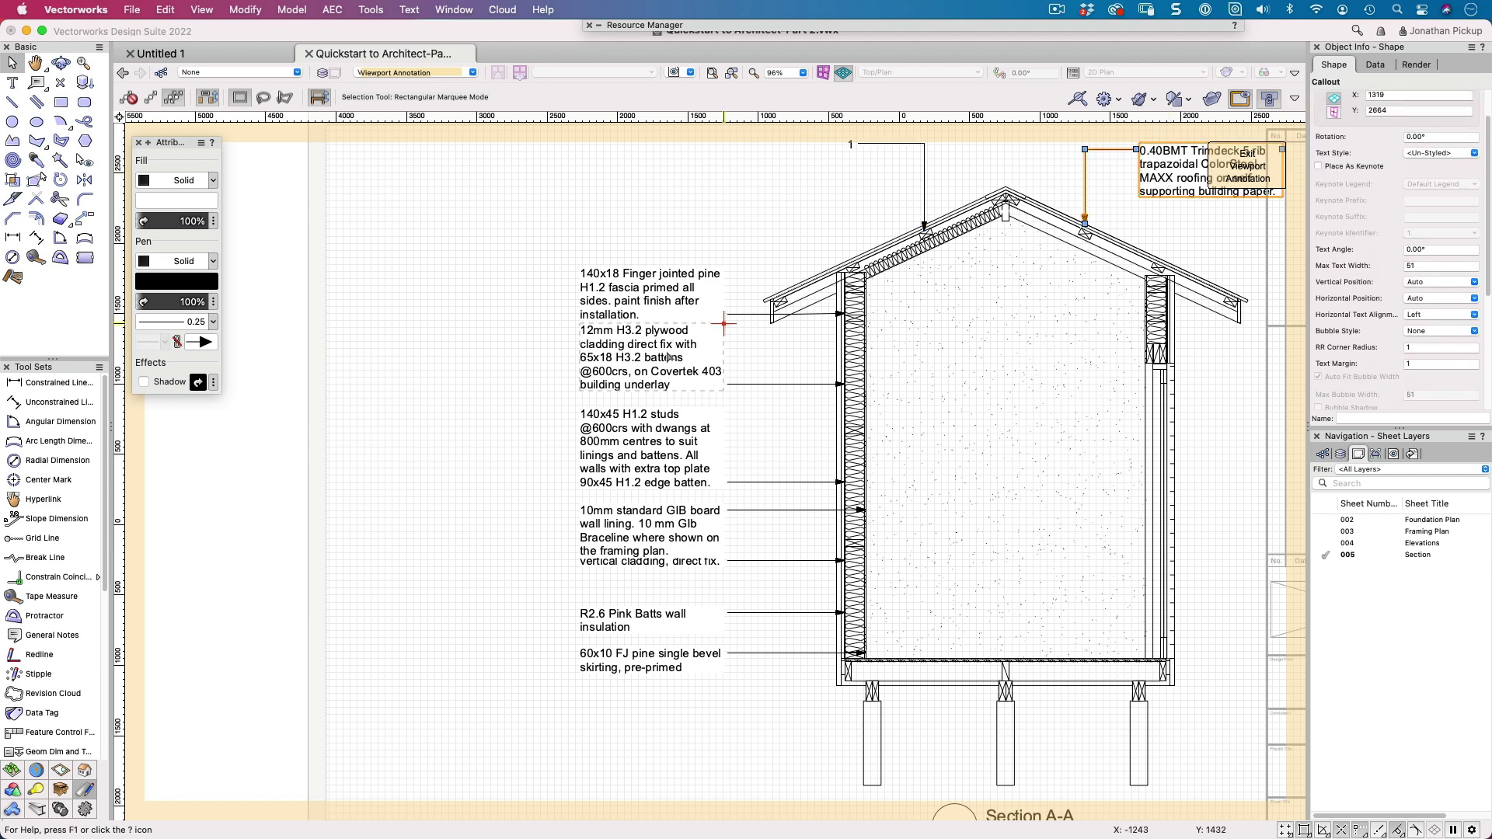
left_click_drag(494, 241, 747, 713)
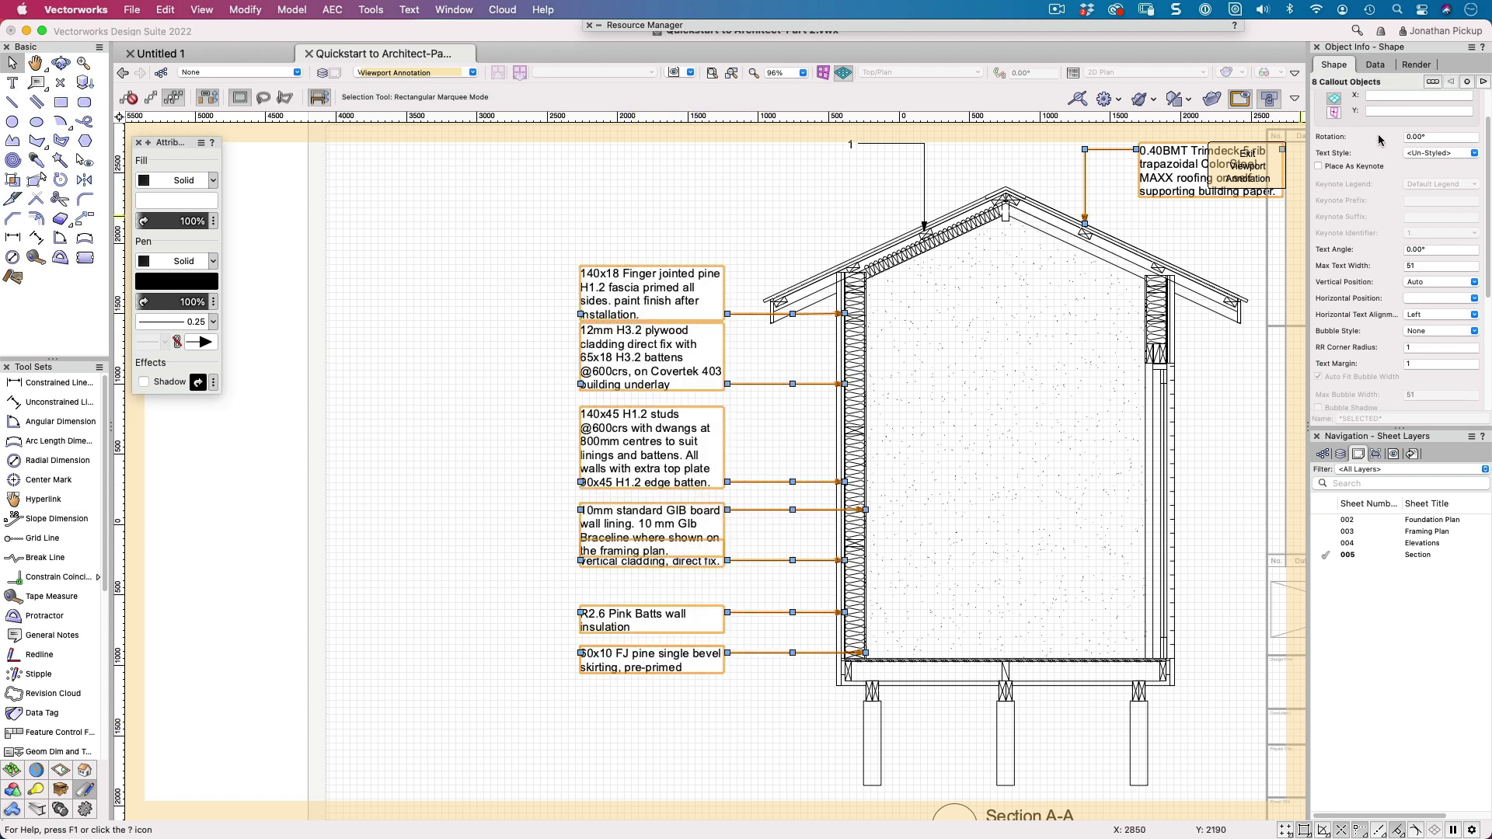
left_click(1342, 166)
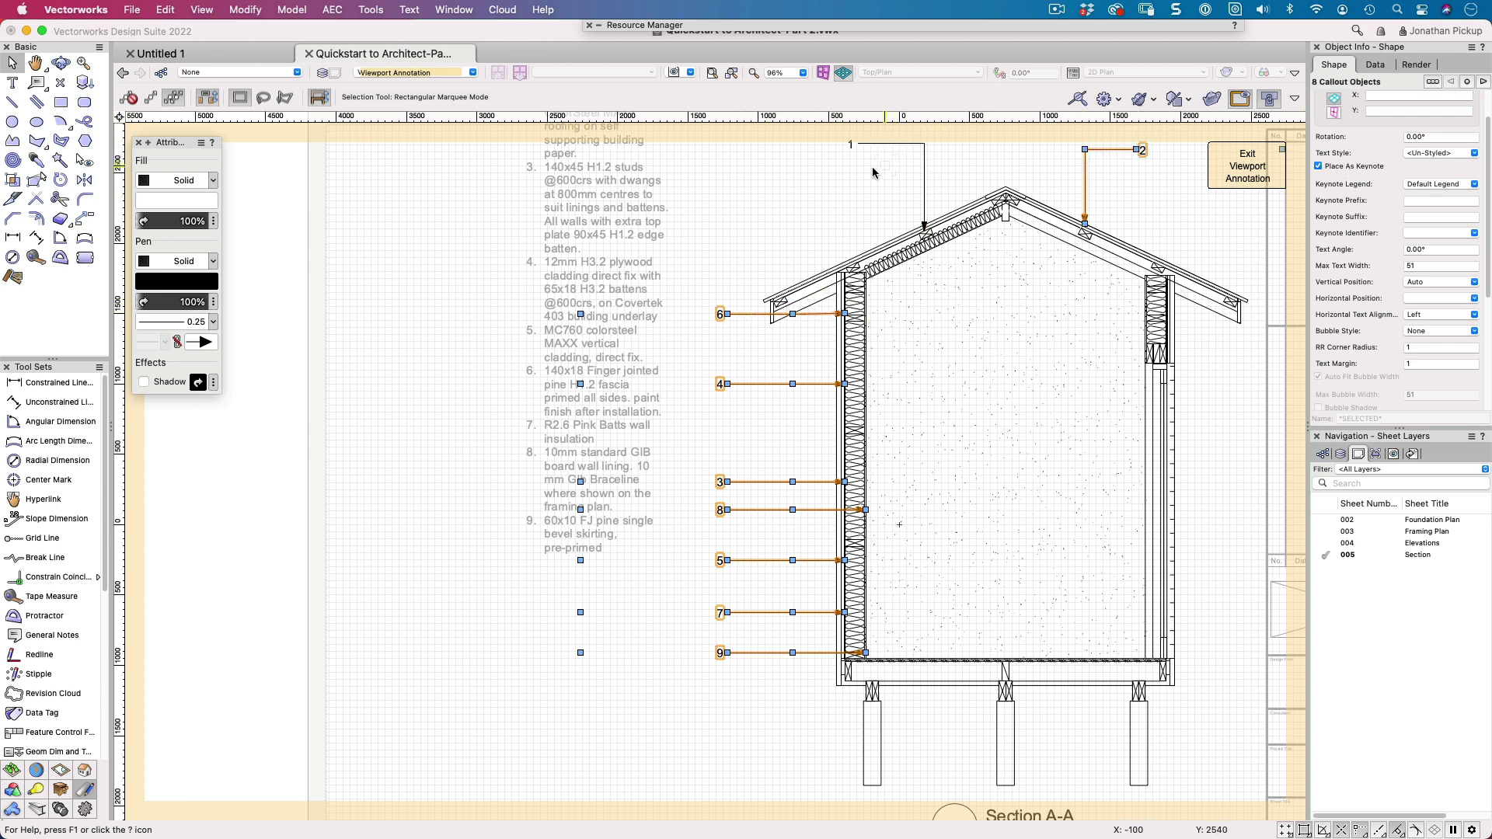
left_click(841, 174)
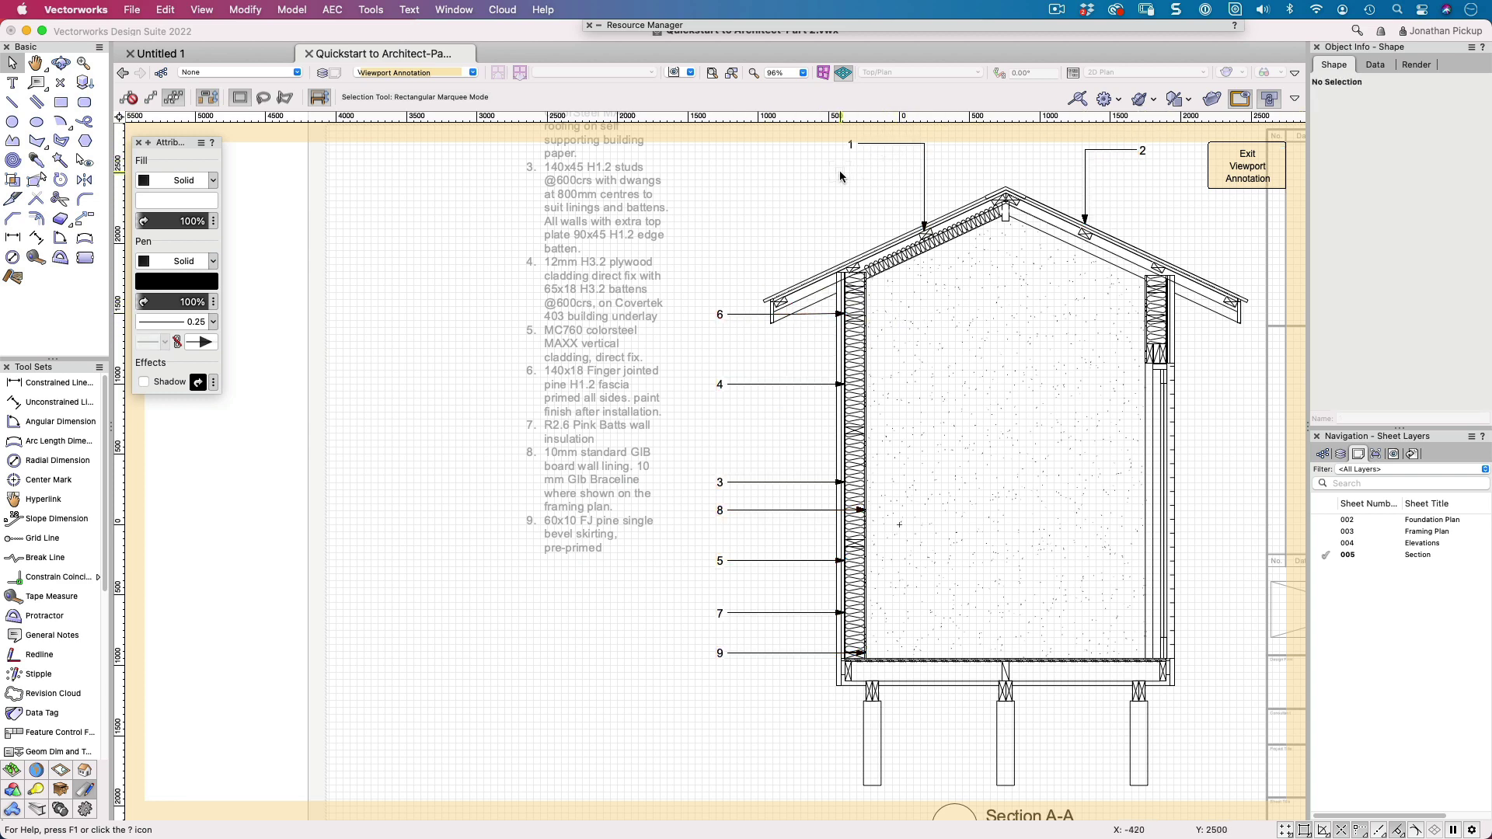
- Exit annotation editing and move the keynote legend to the left of the section
left_click(1237, 166)
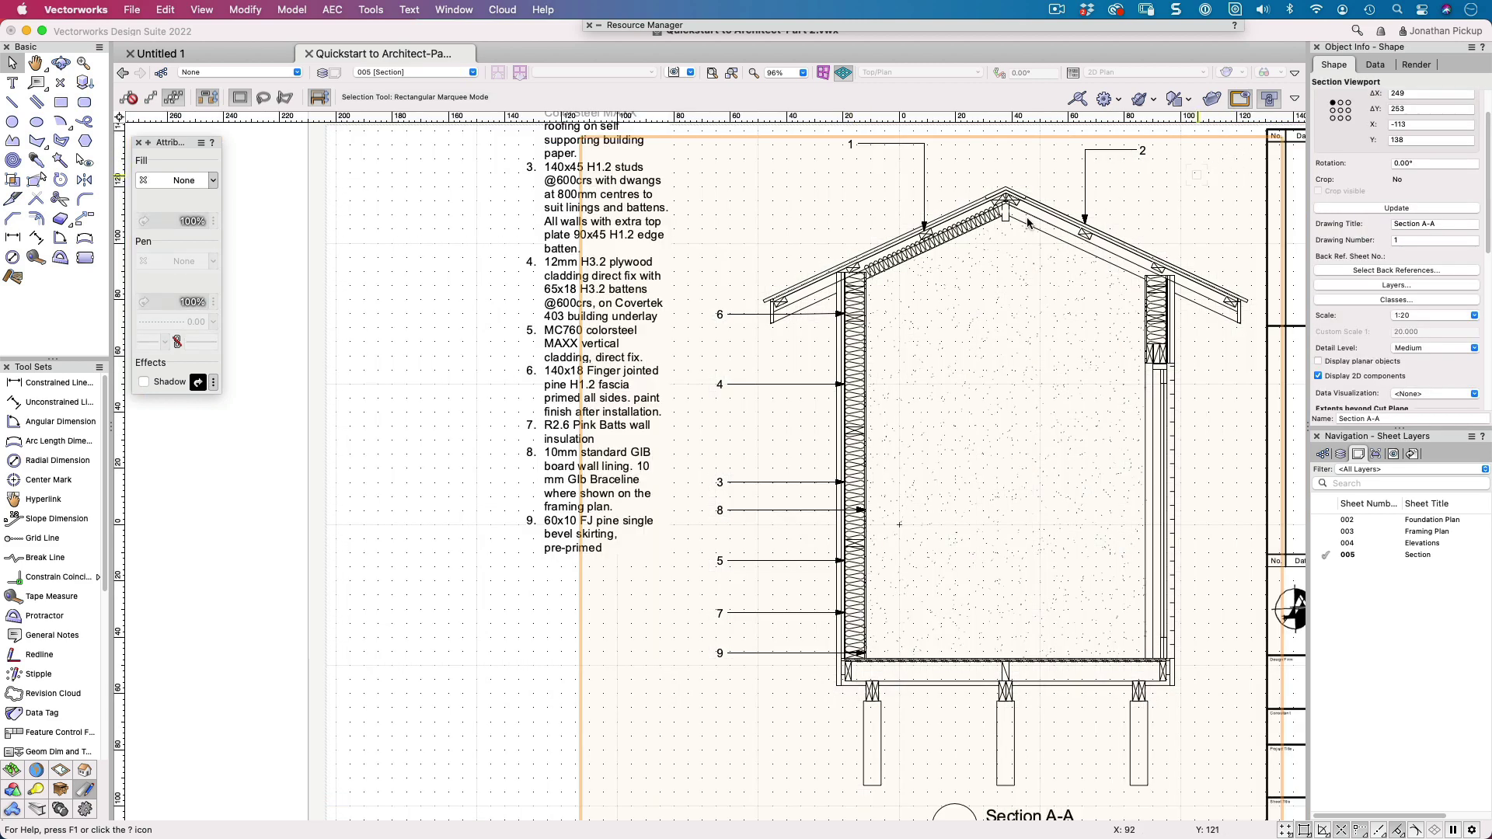
mouse_move(570, 233)
left_mouse_down()
mouse_move(438, 414)
mouse_move(397, 439)
mouse_move(387, 397)
left_mouse_up()
key("space")
left_click_drag(599, 317, 580, 371)
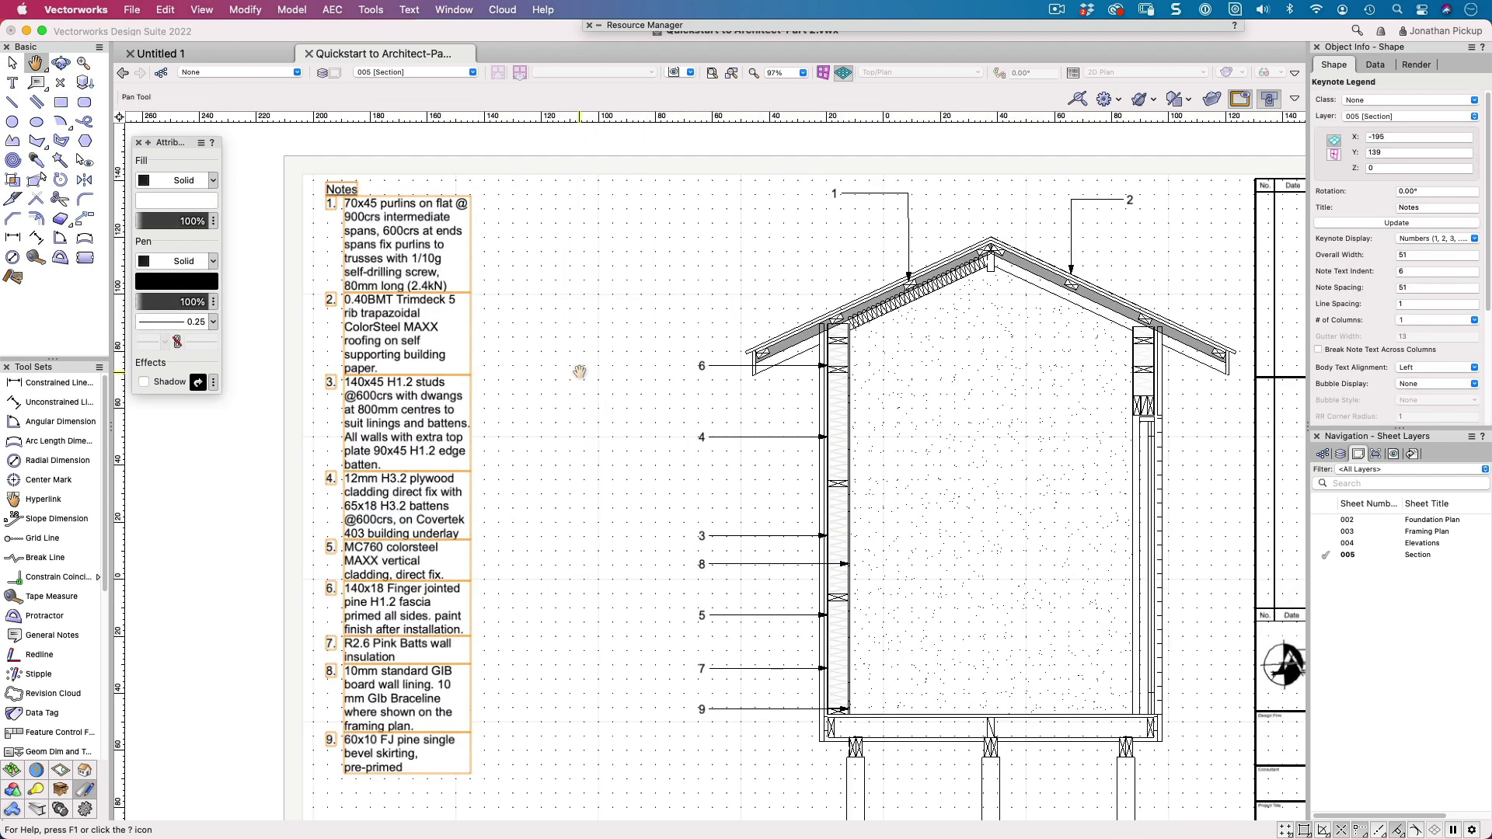
scroll(580, 371, "down", 1)
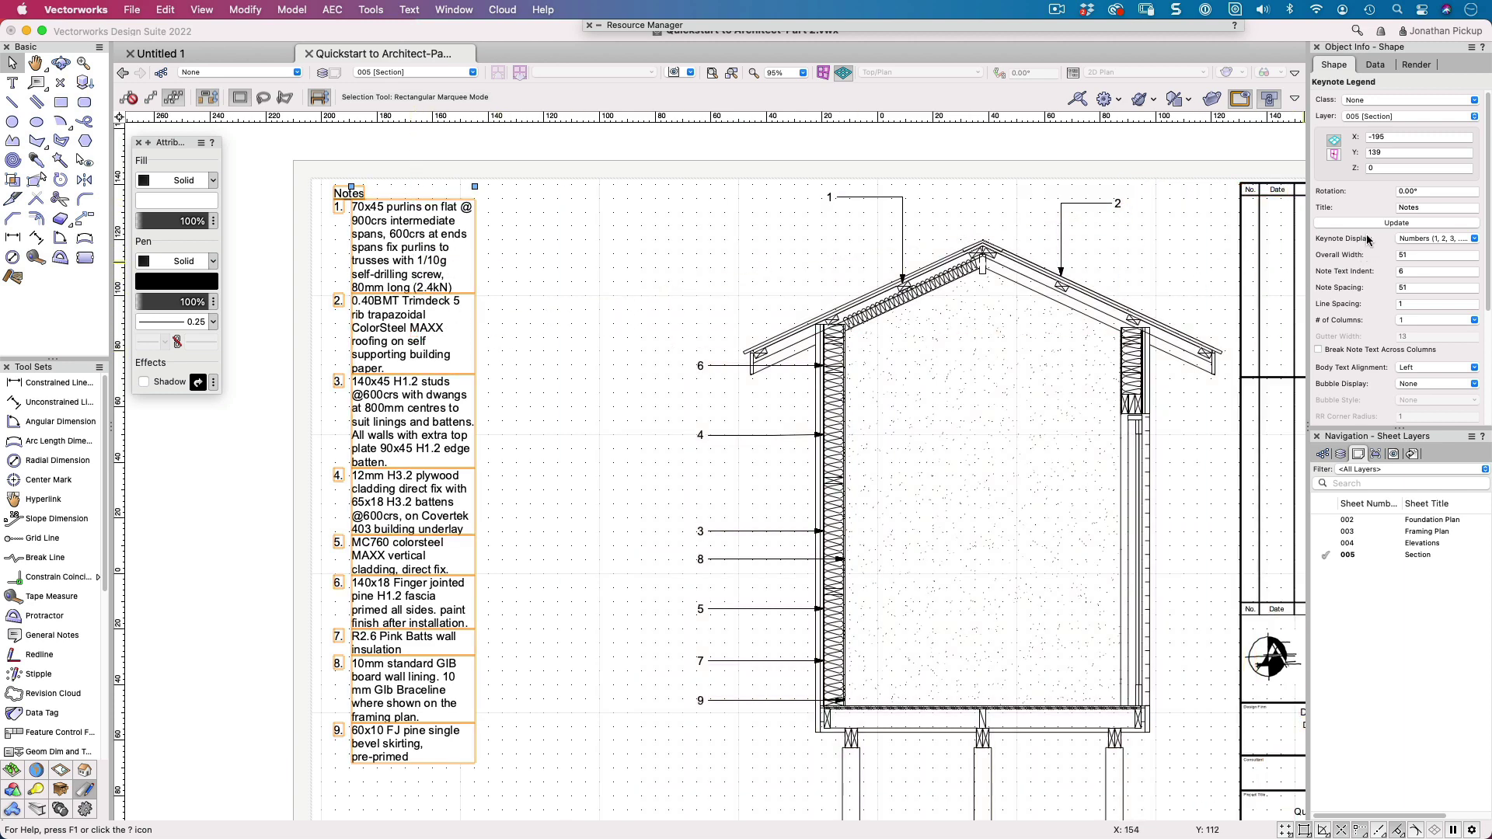
- Reorder the Keynotes List so Roofing is note 1 and Purlins note 2
double_click(408, 278)
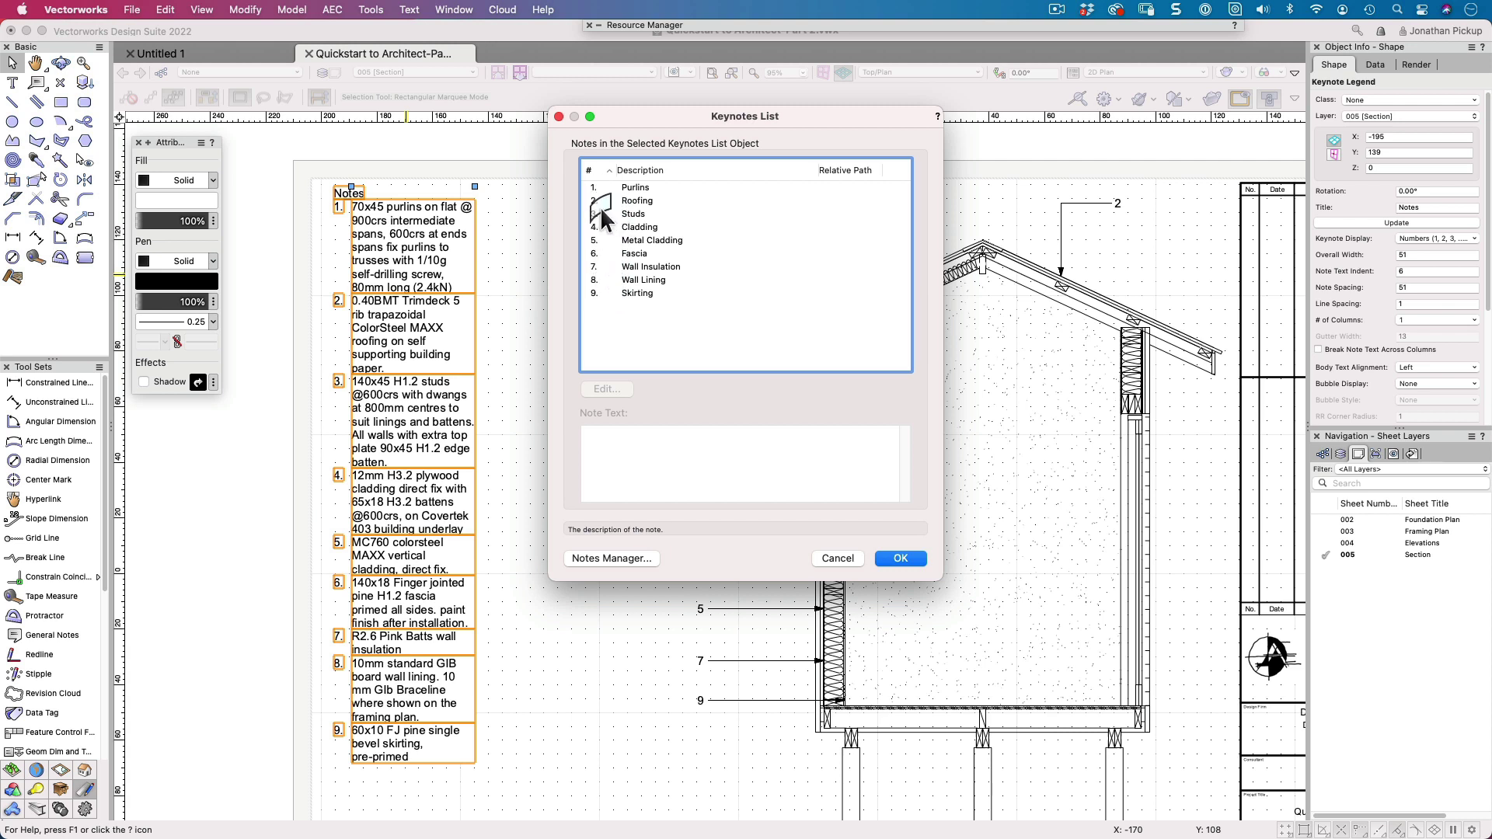
left_click_drag(600, 207, 601, 189)
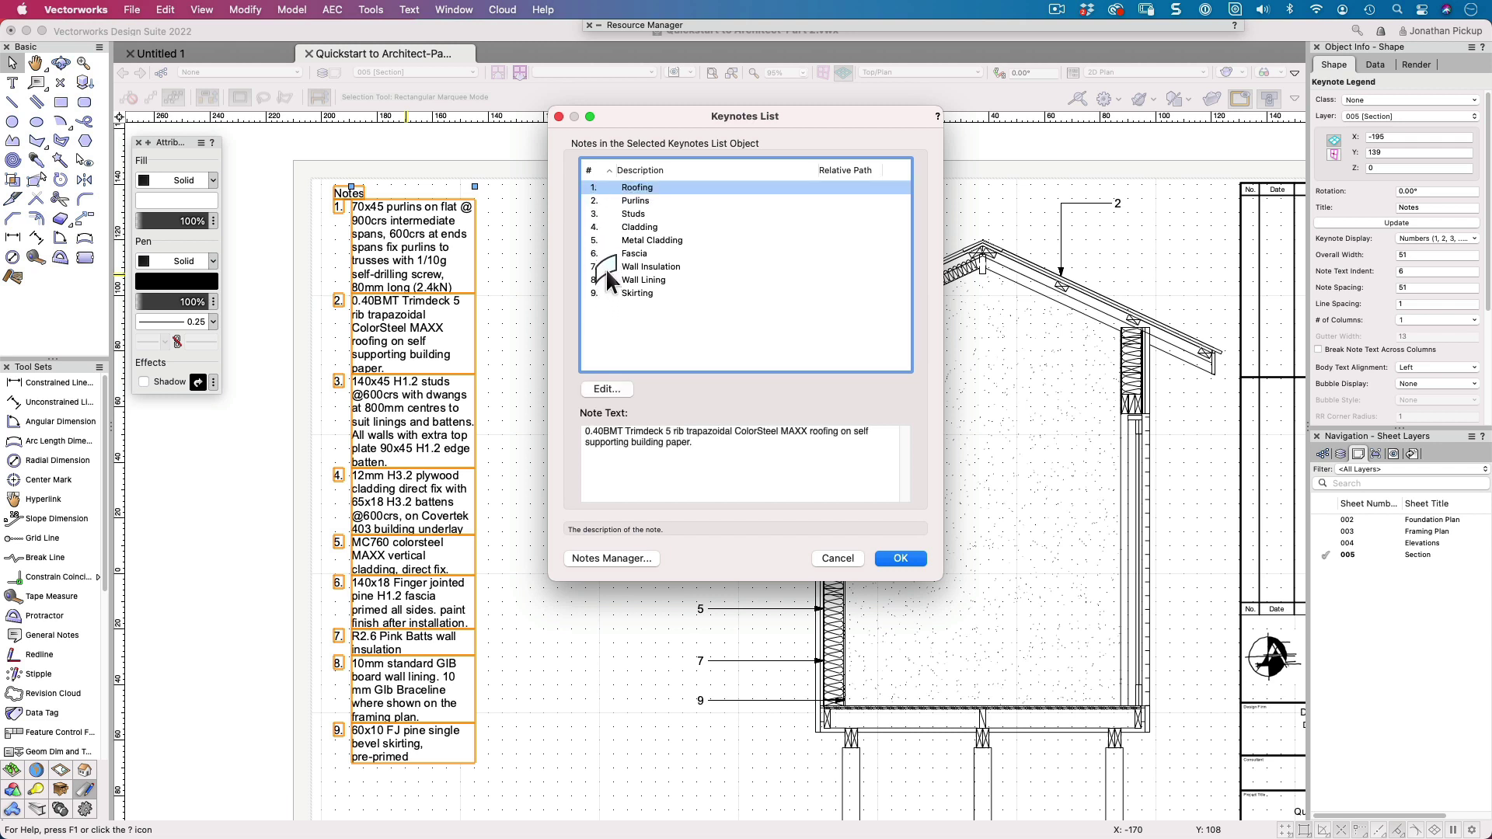
left_click(900, 558)
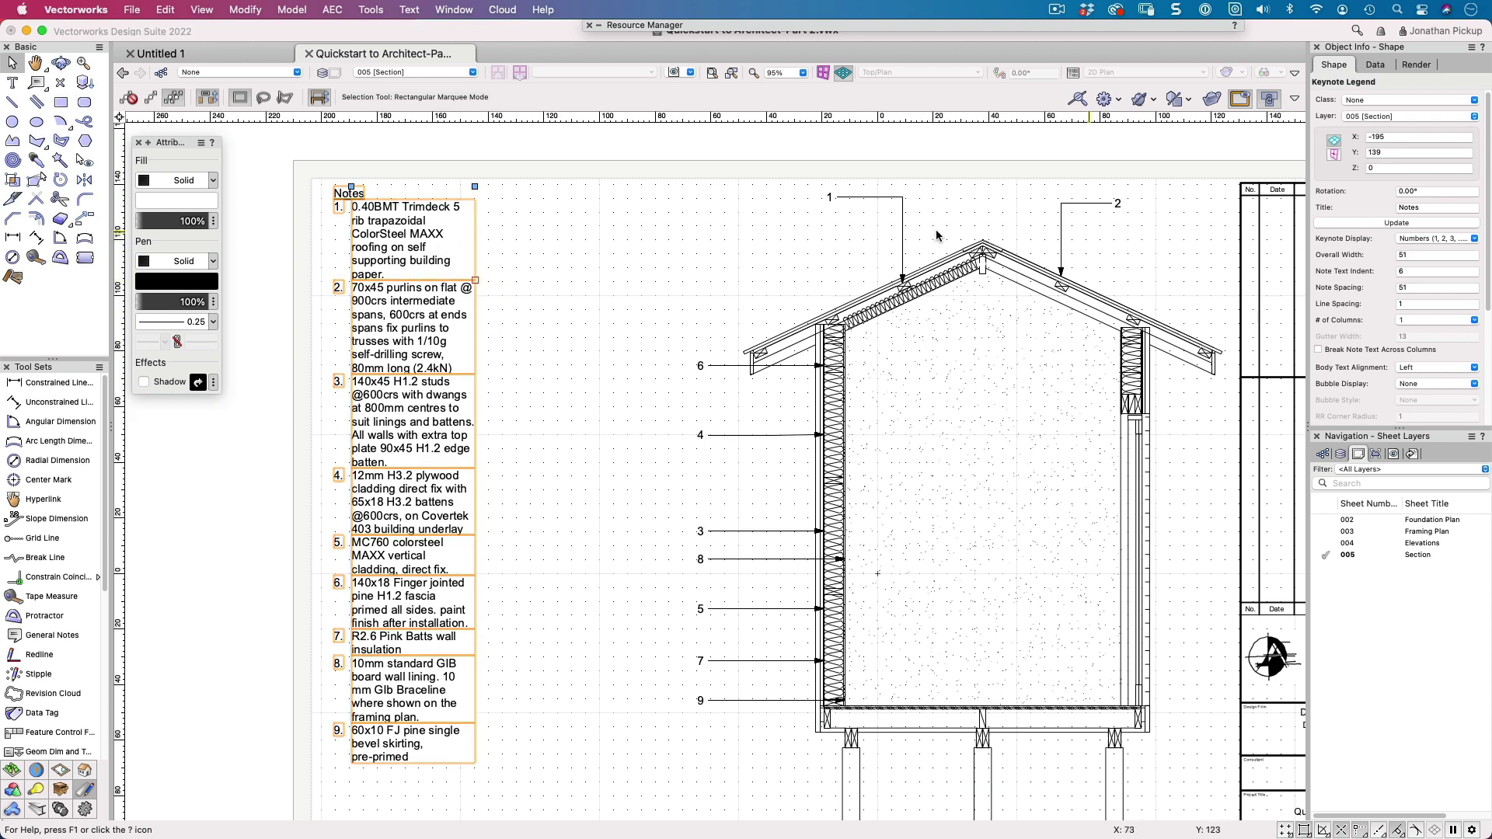
- Re-enter the section's annotations and review the purlins callout's database sections unchanged
left_click(865, 230)
double_click(865, 199)
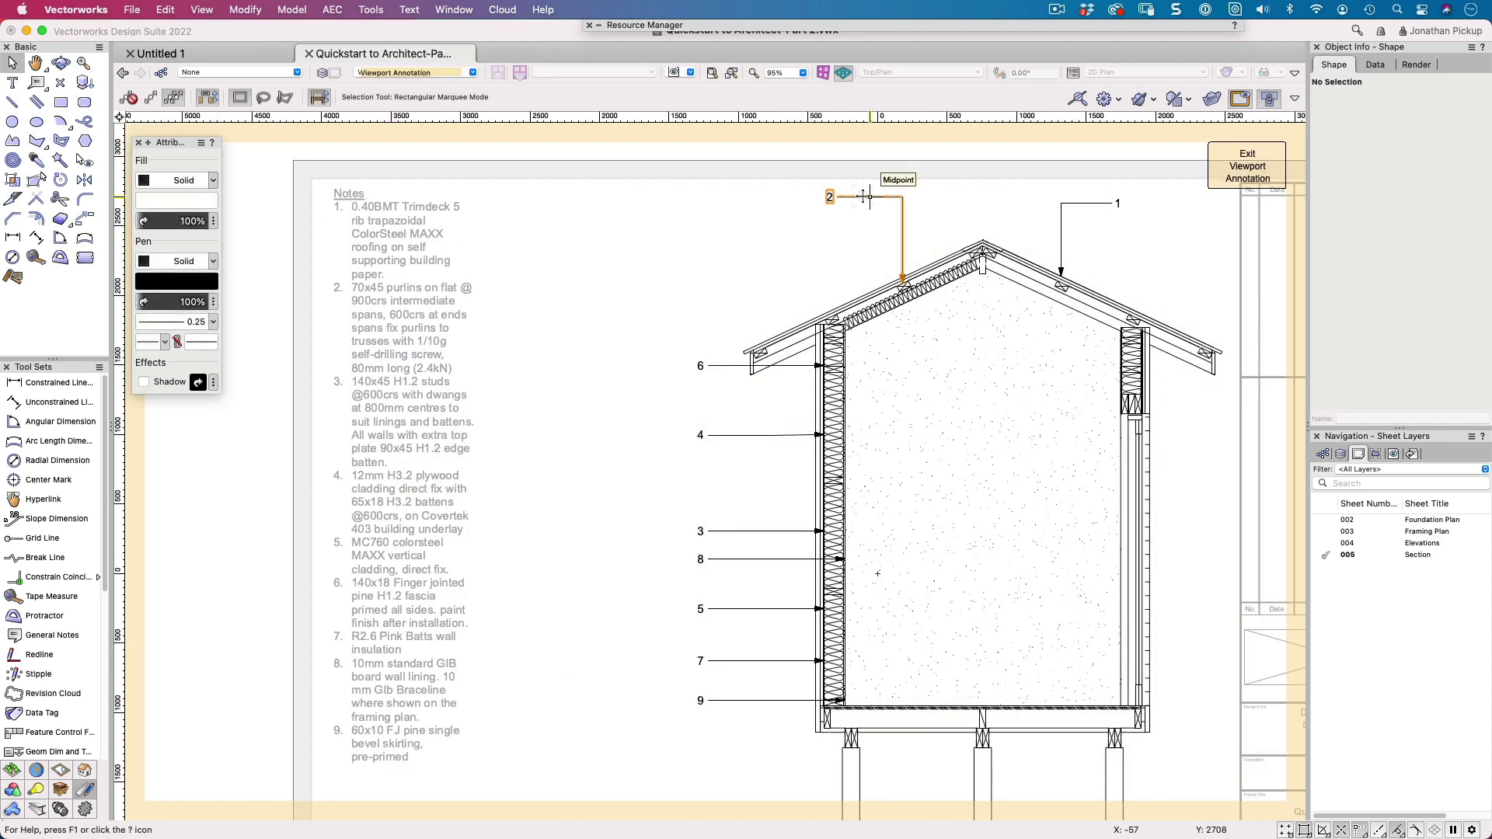
double_click(863, 200)
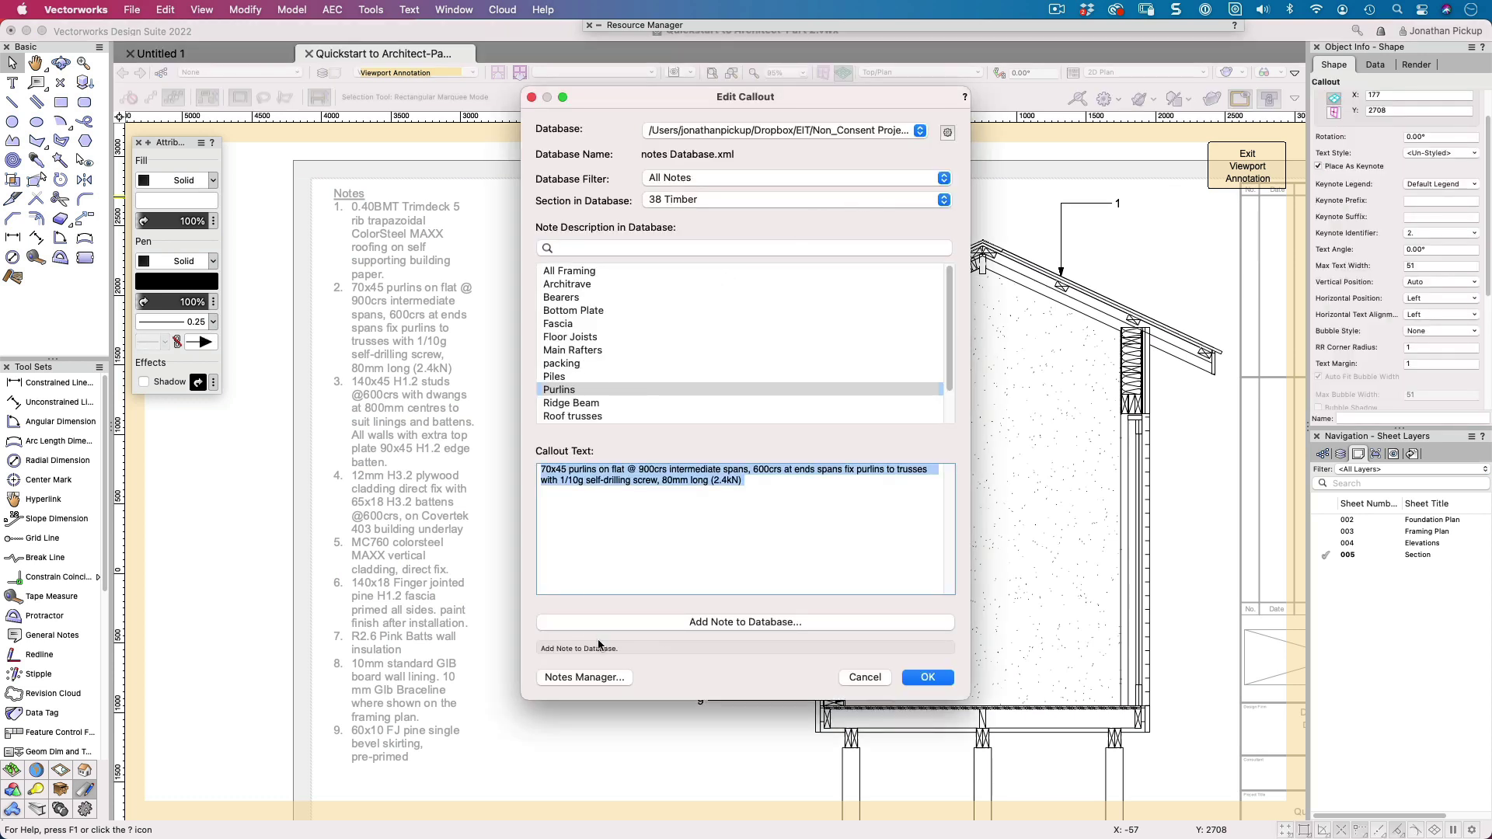
left_click(659, 201)
left_click(657, 274)
key("Return")
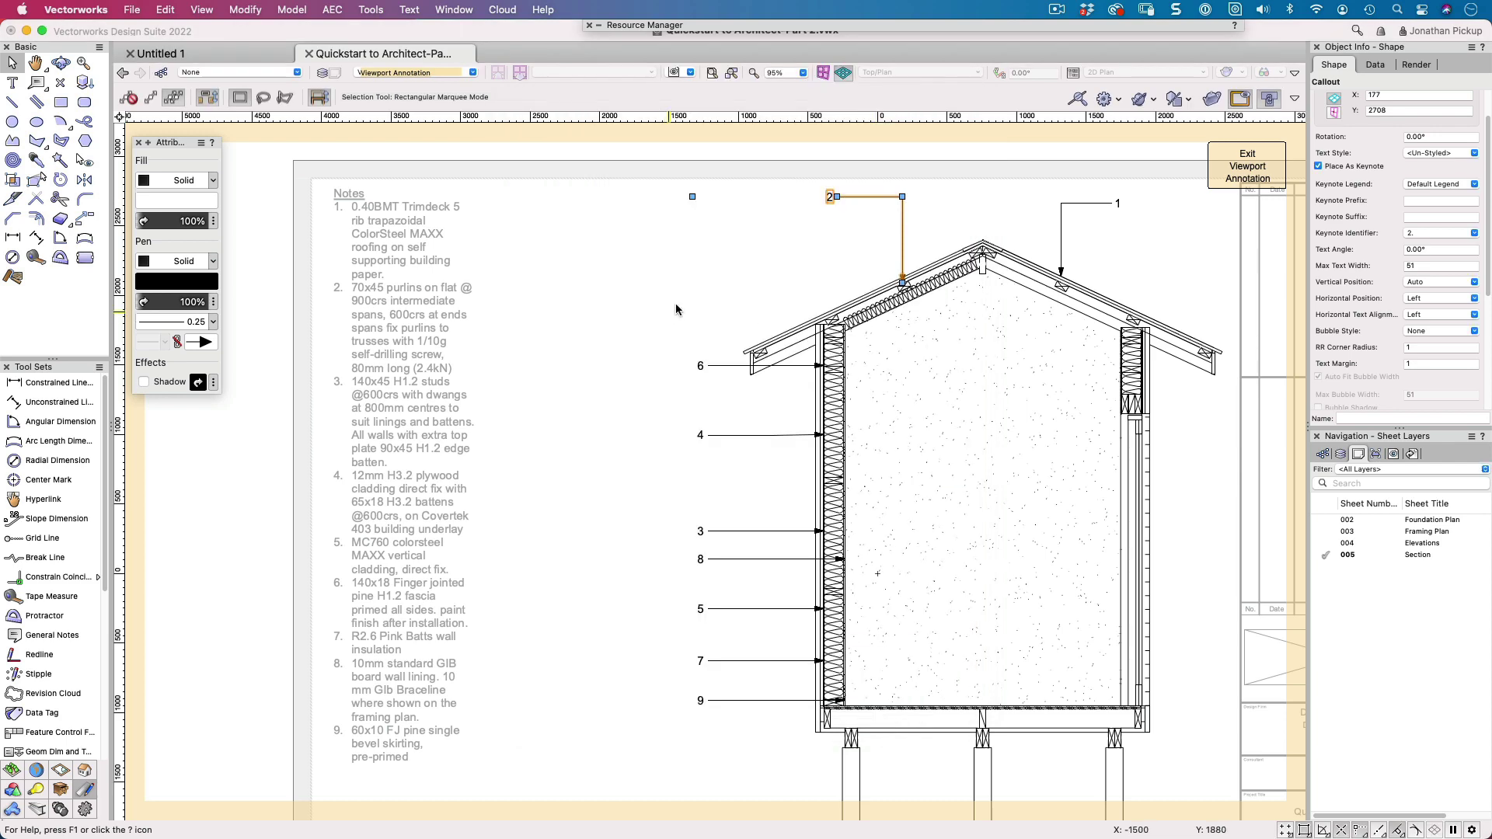
- Link the roofing callout to the database's Roofing note and edit it in Notes Manager
double_click(1099, 200)
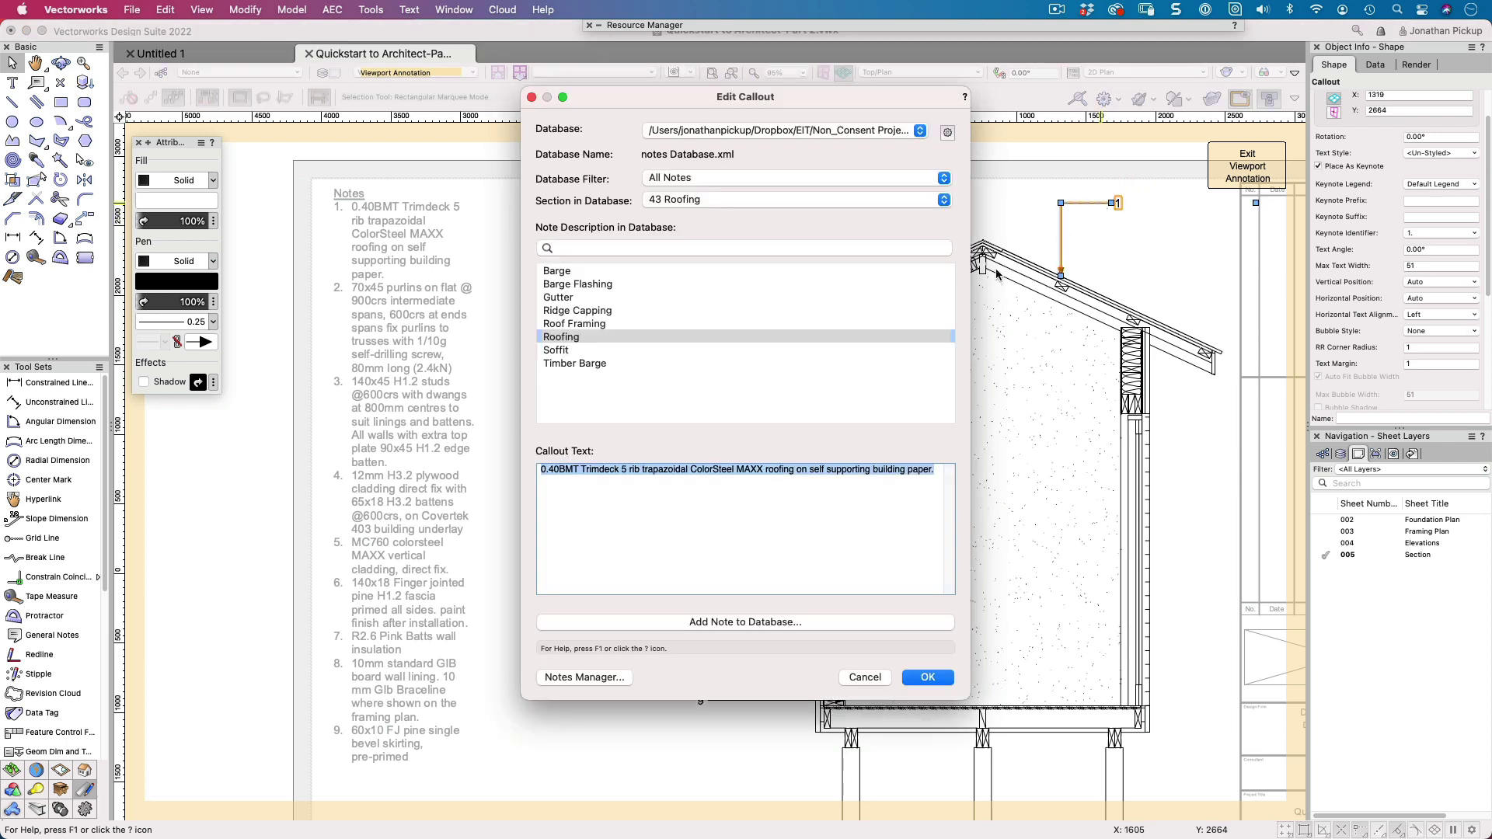
left_click(578, 339)
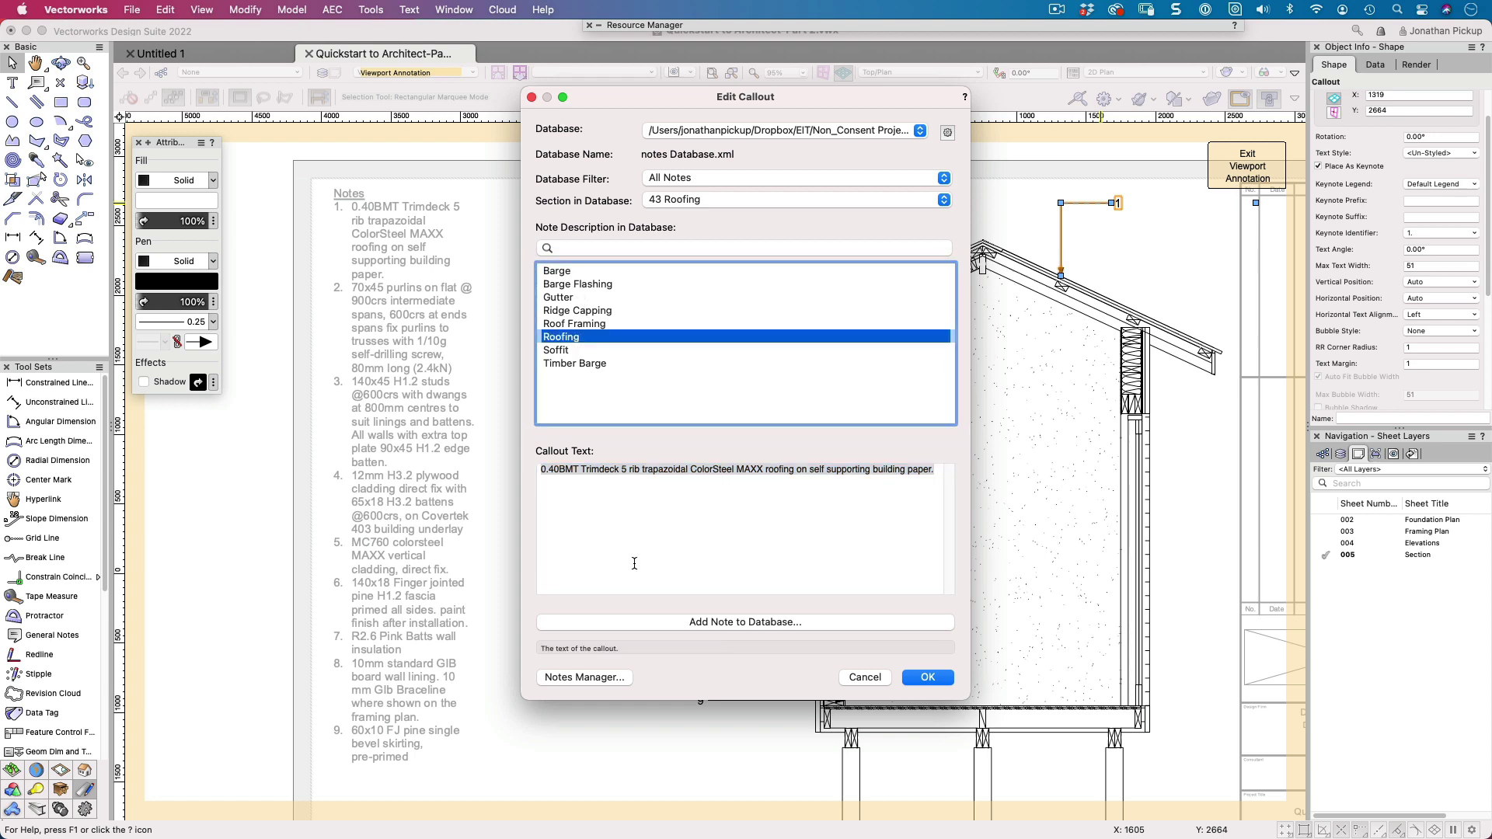
left_click(584, 677)
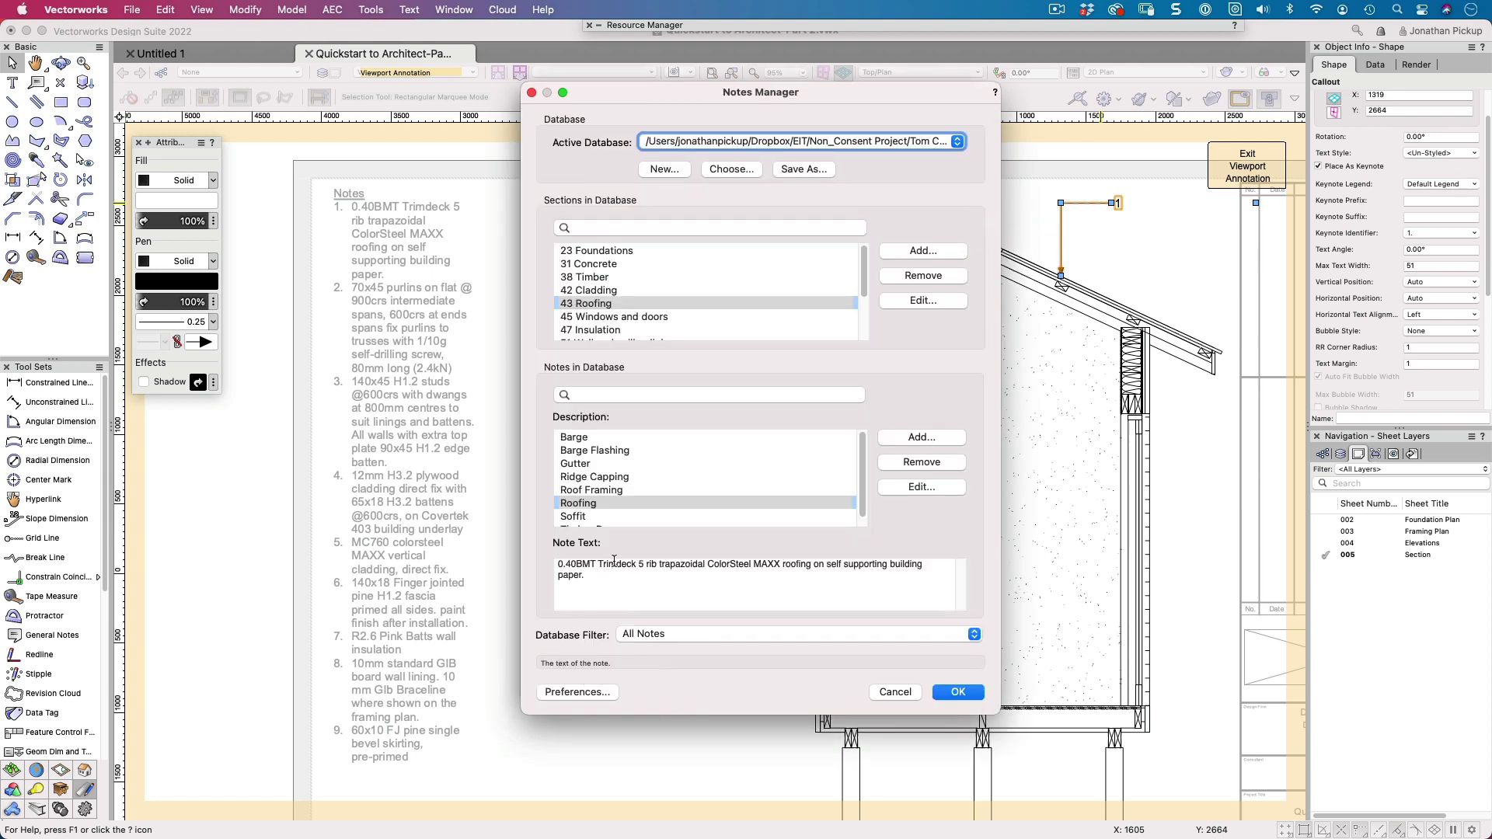
left_click(577, 503)
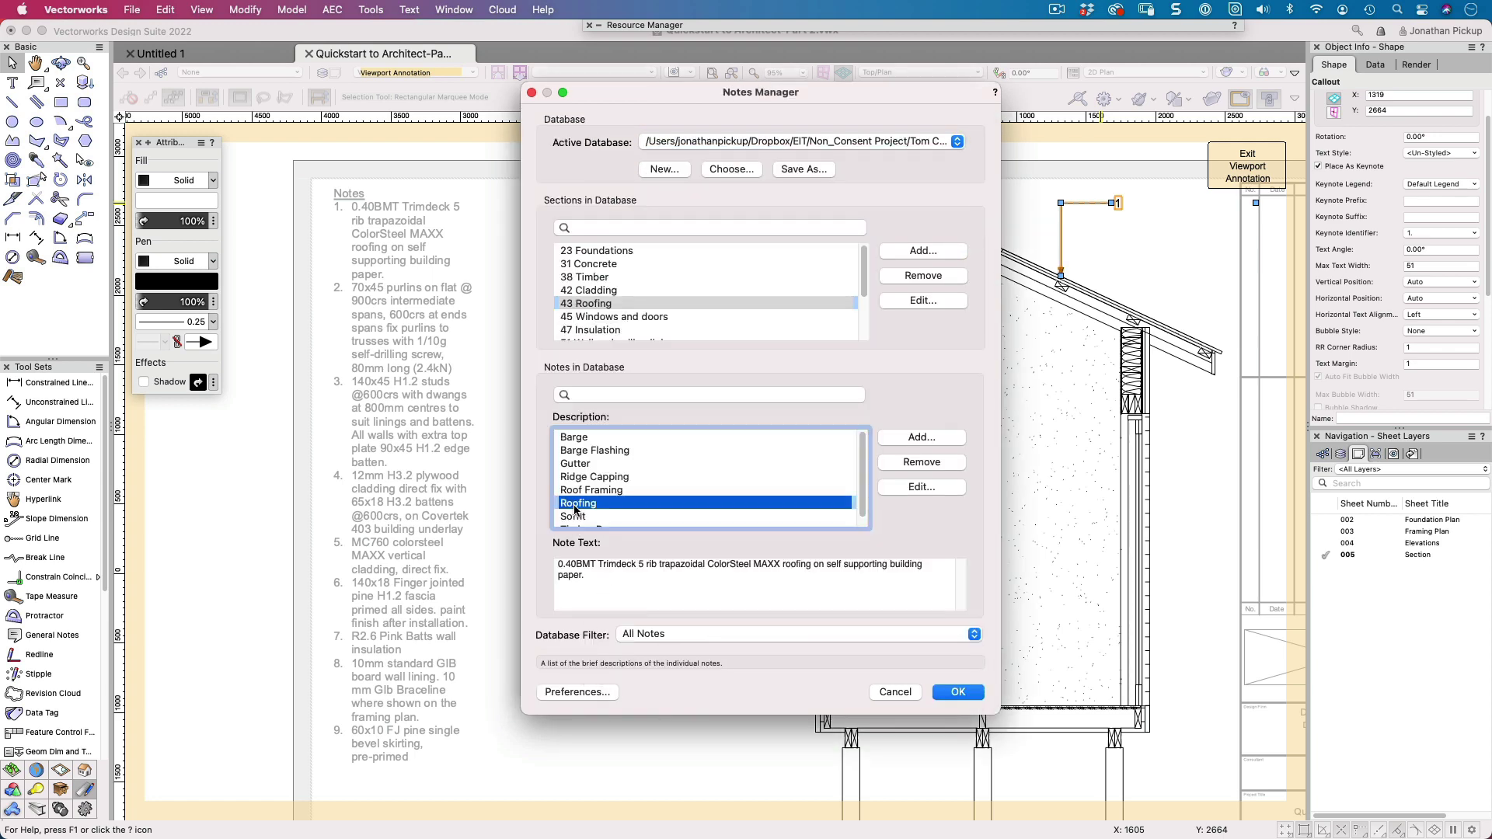
left_click(911, 488)
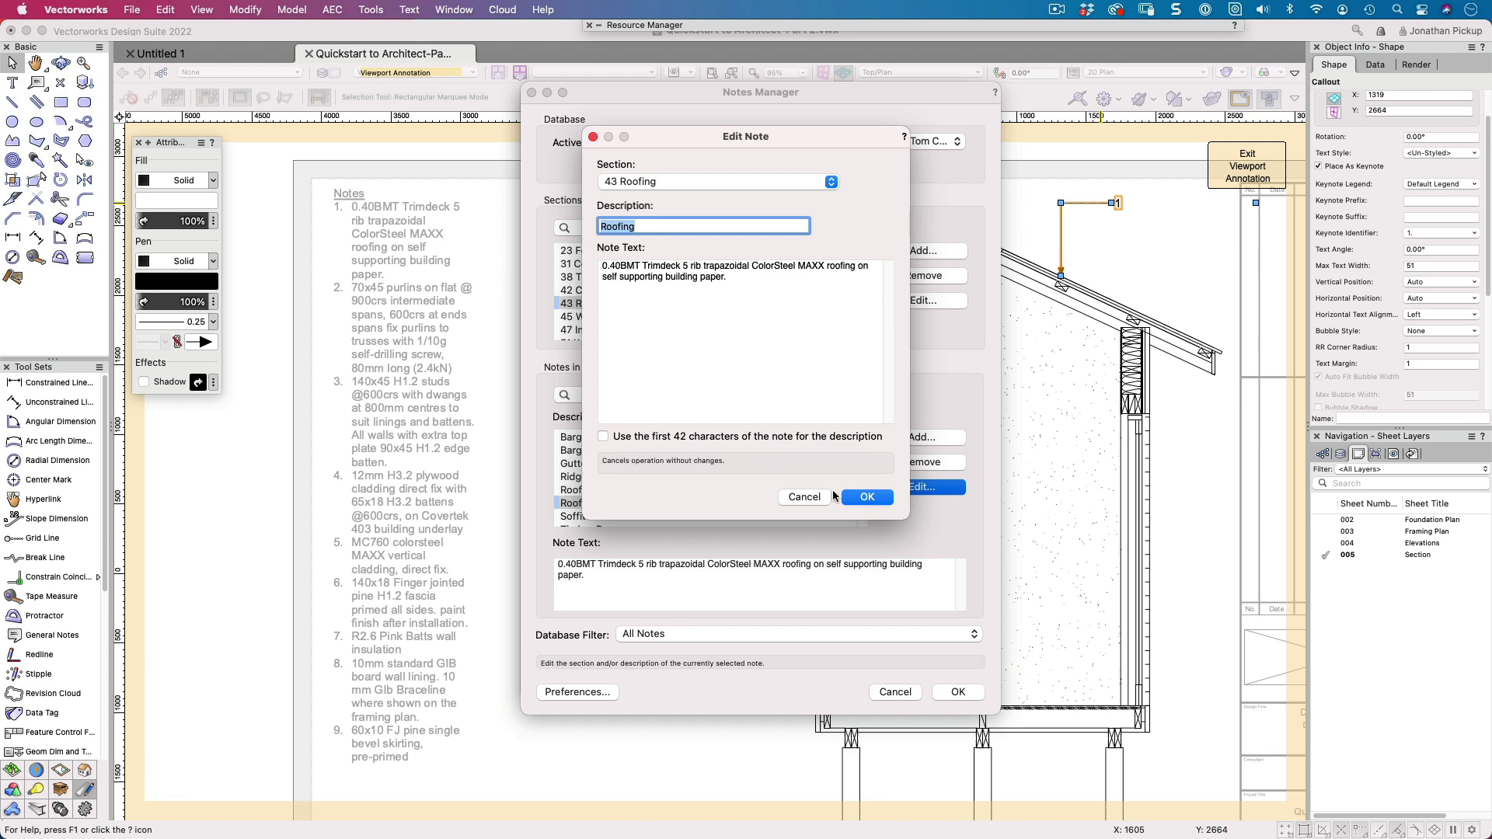
left_click(867, 498)
- Save the notes database, update all Roofing callout instances, and exit annotation editing
left_click(957, 692)
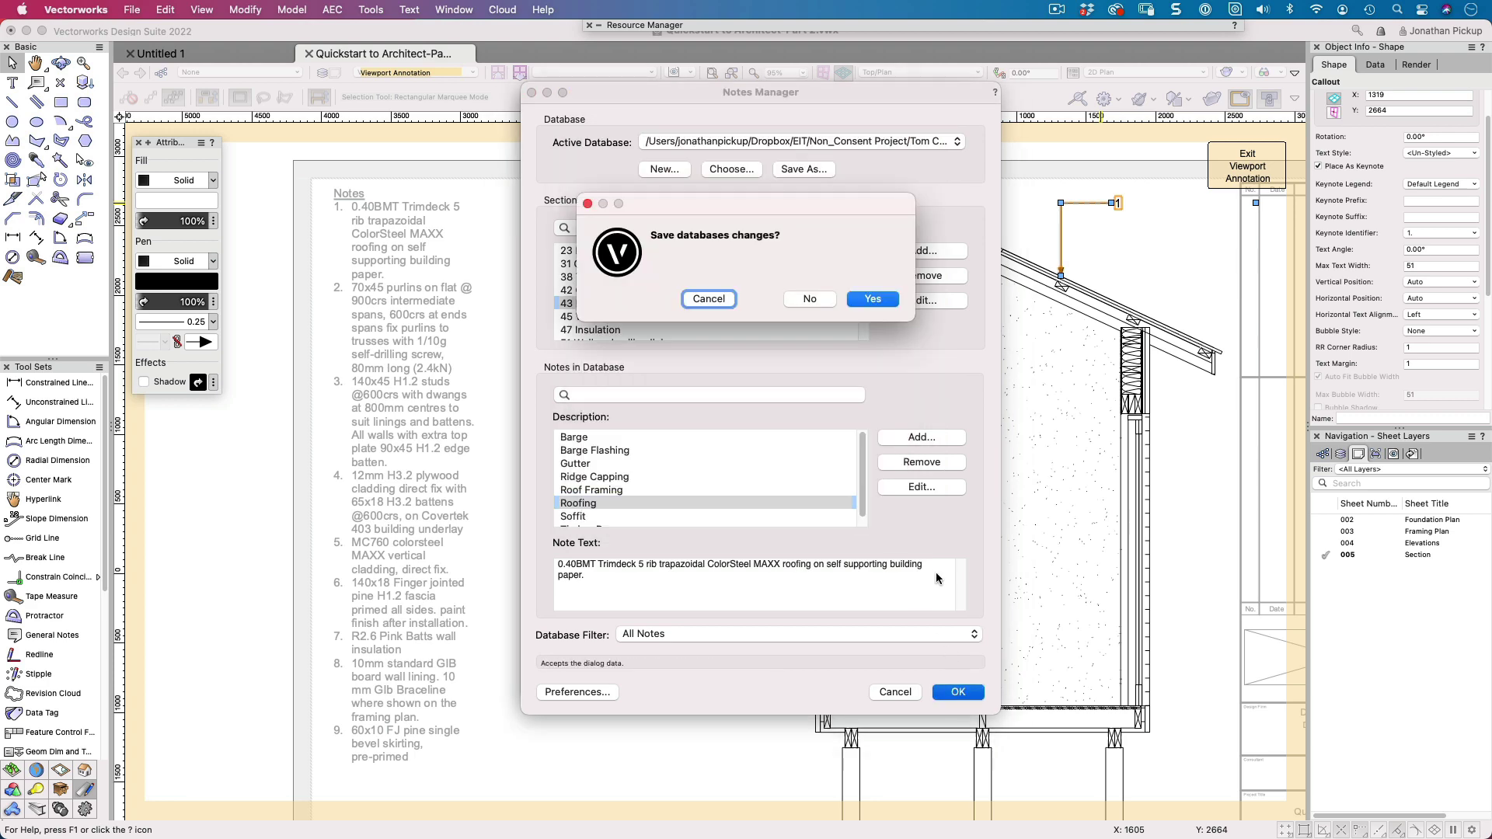
left_click(868, 300)
left_click(1048, 466)
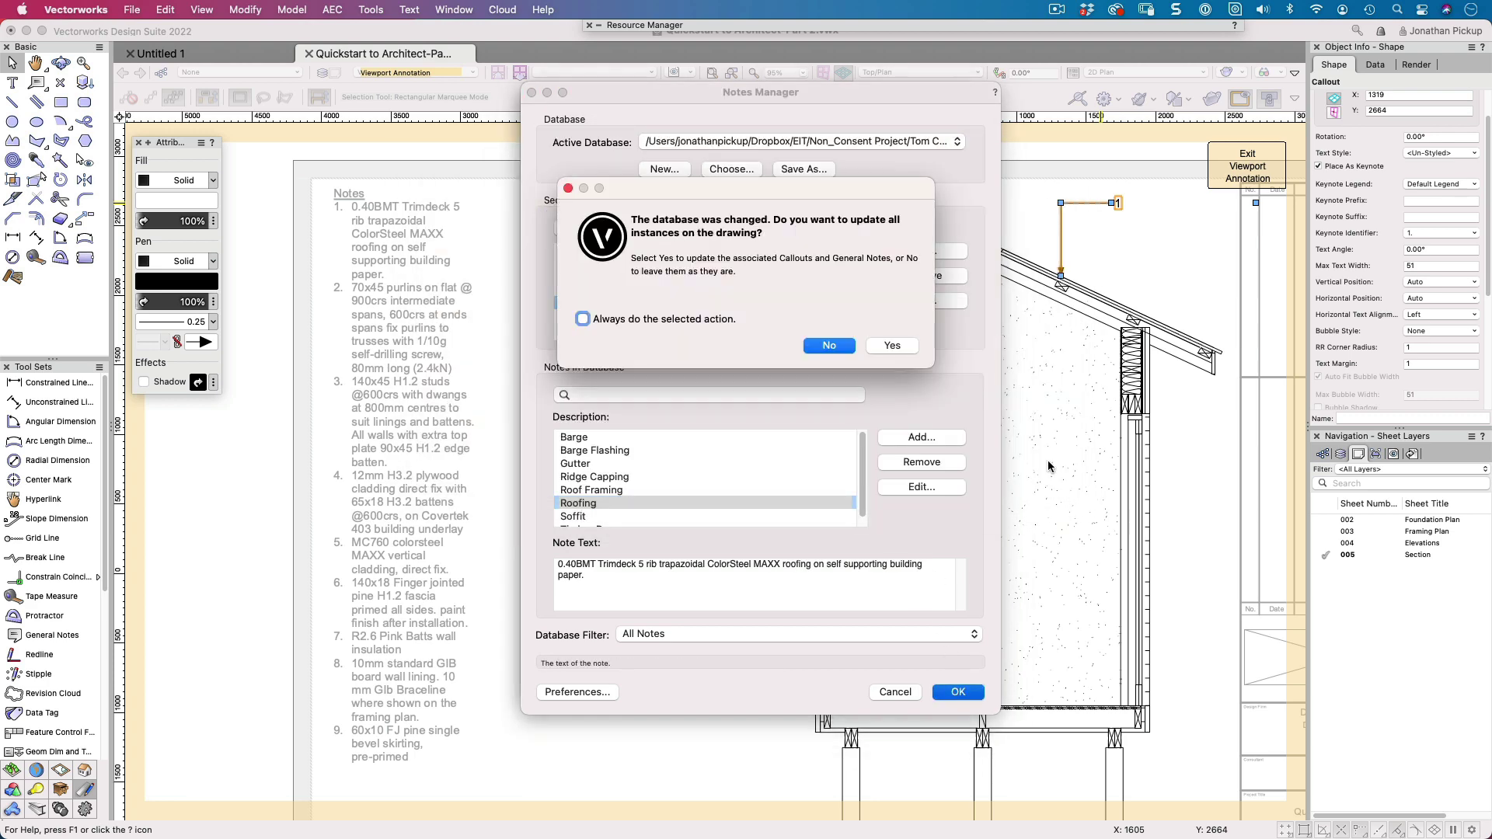
left_click(890, 346)
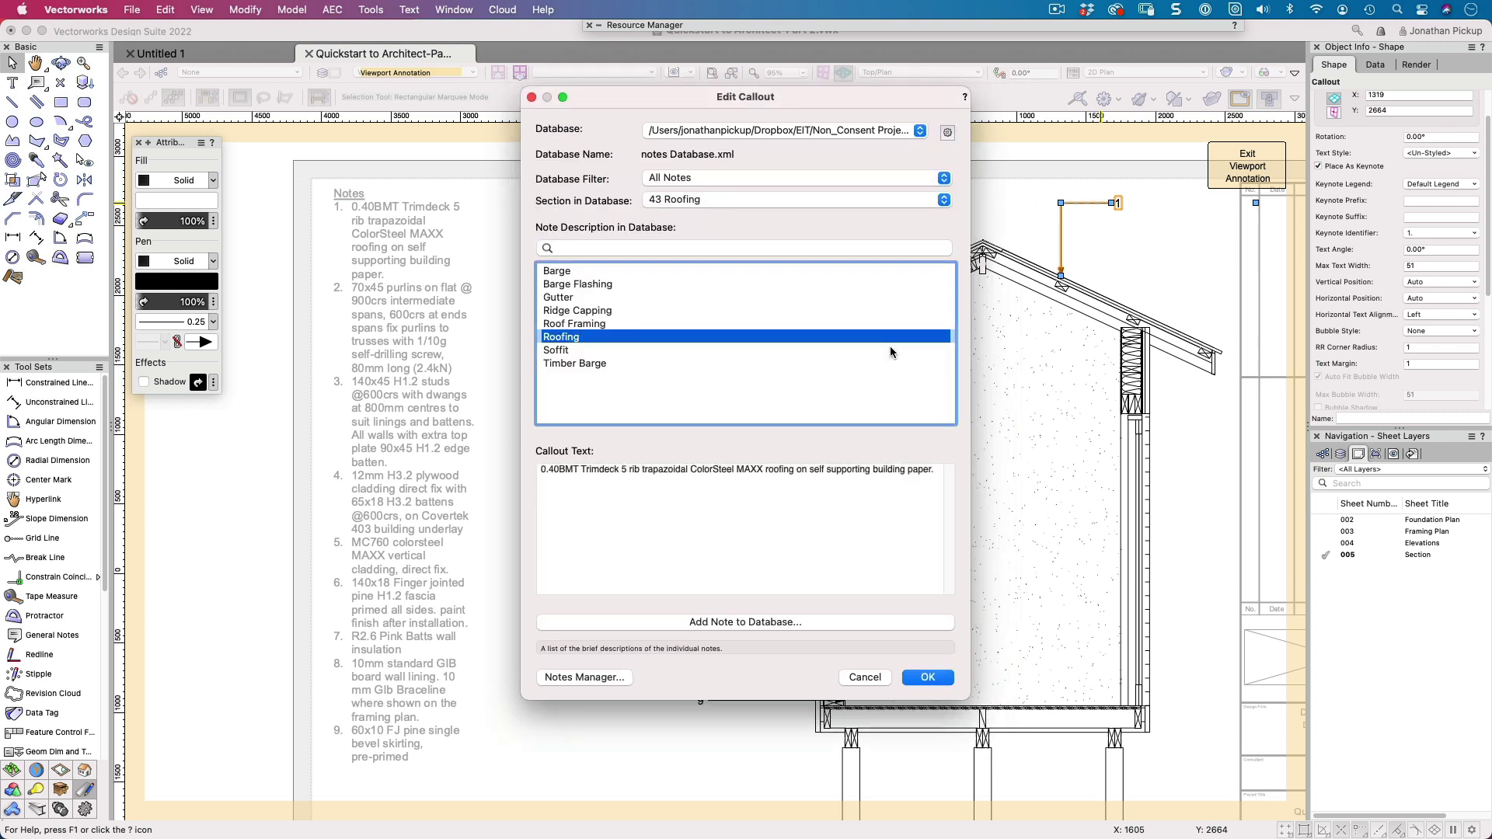
left_click(927, 677)
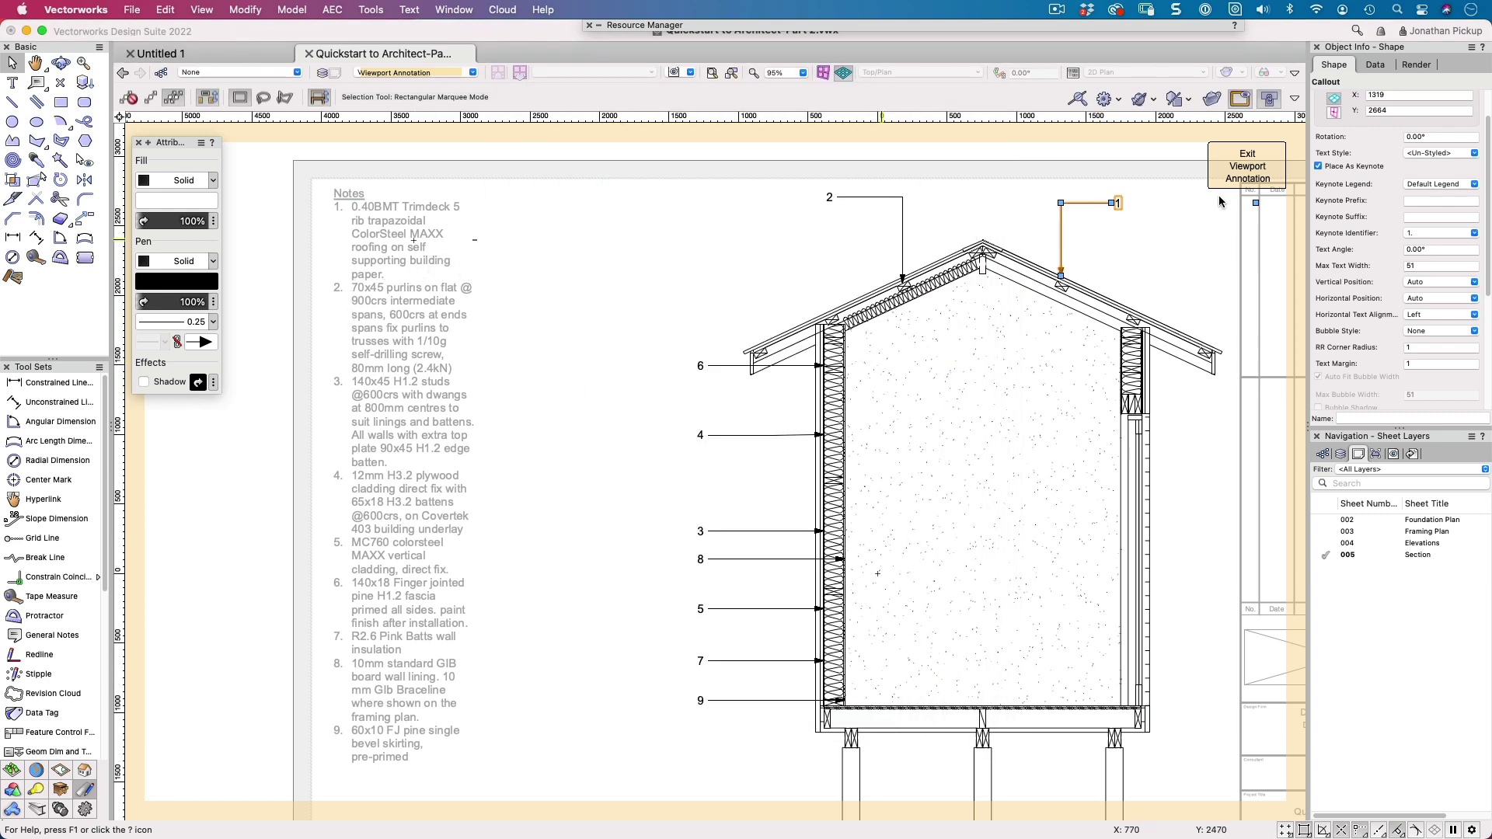
left_click(1247, 166)
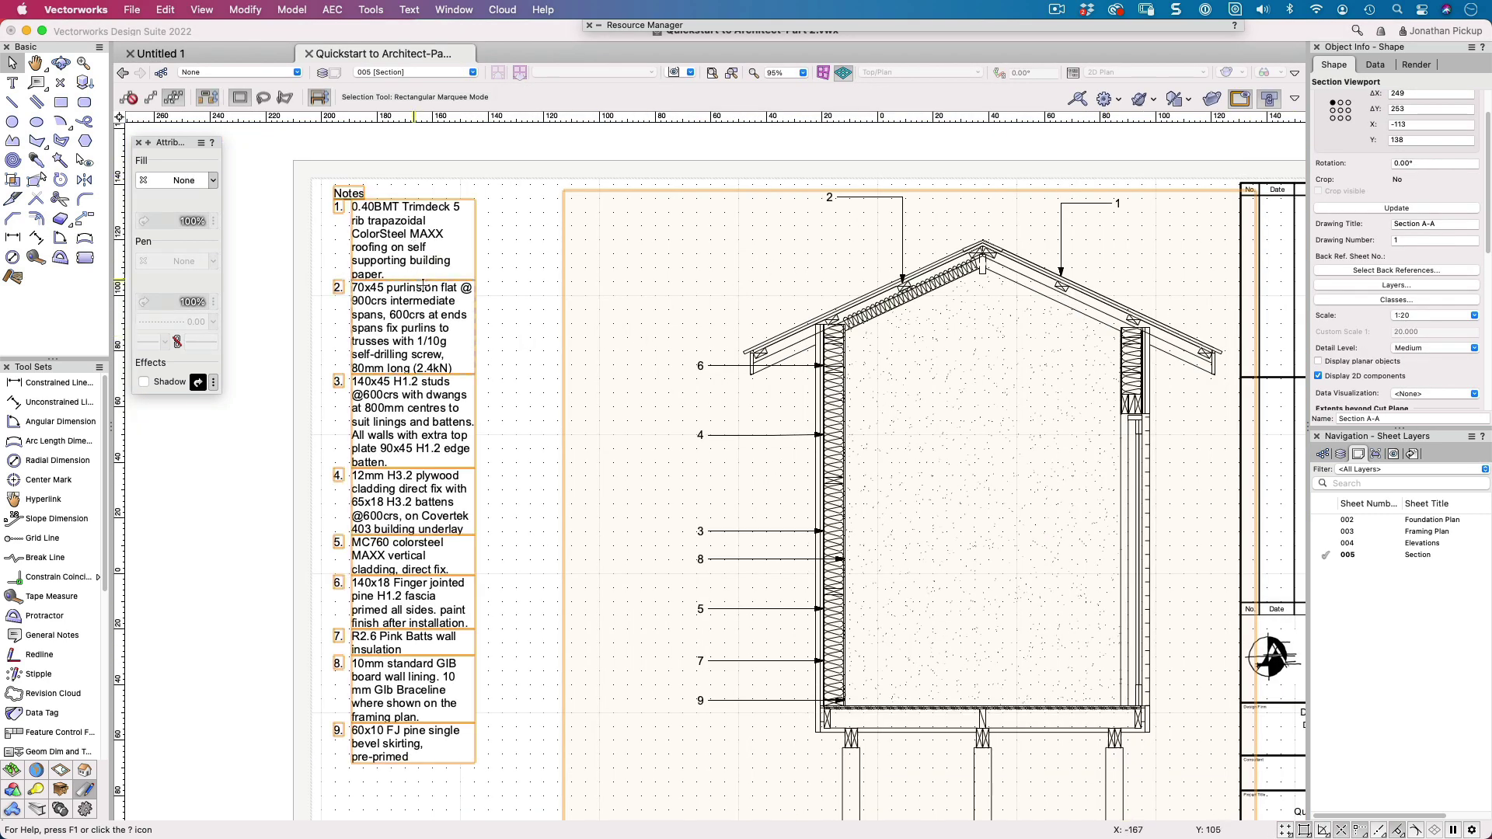
- Try the numbers-with-prefix and letters A–I keynote display styles on the legend
left_click(415, 280)
left_click(1447, 238)
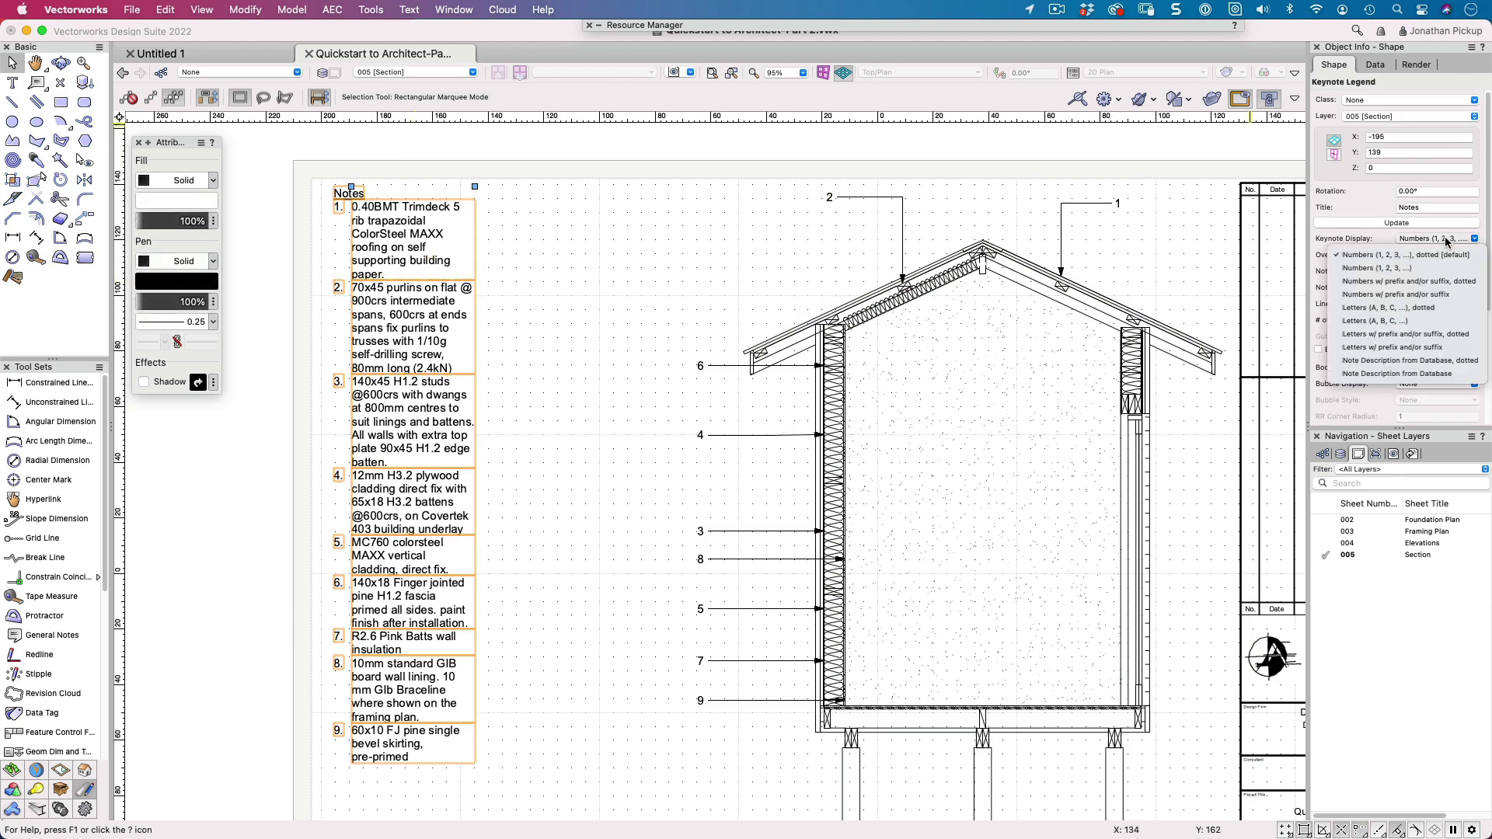
left_click(1429, 277)
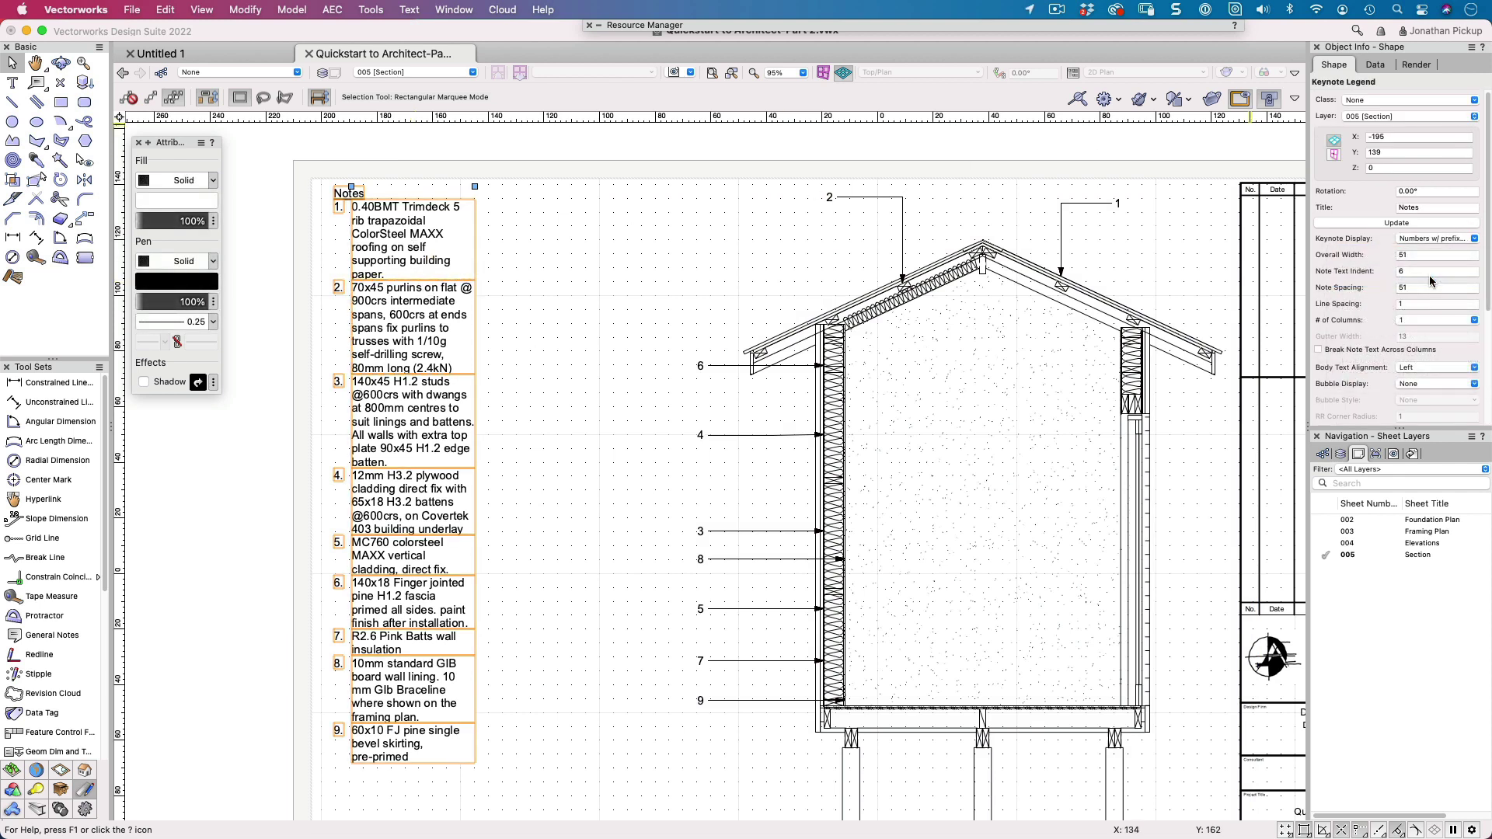
left_click(1425, 239)
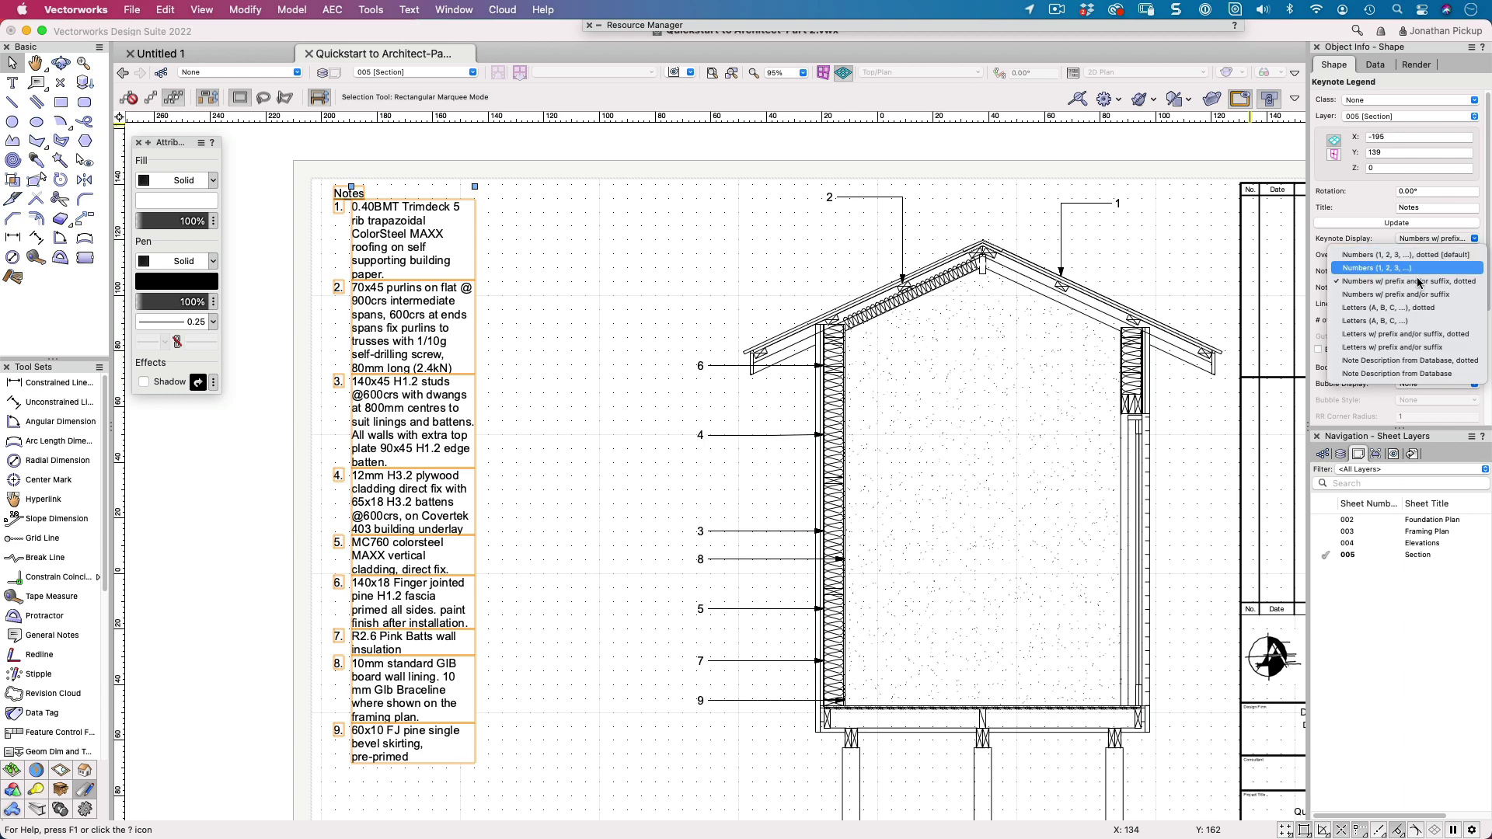
left_click(1414, 307)
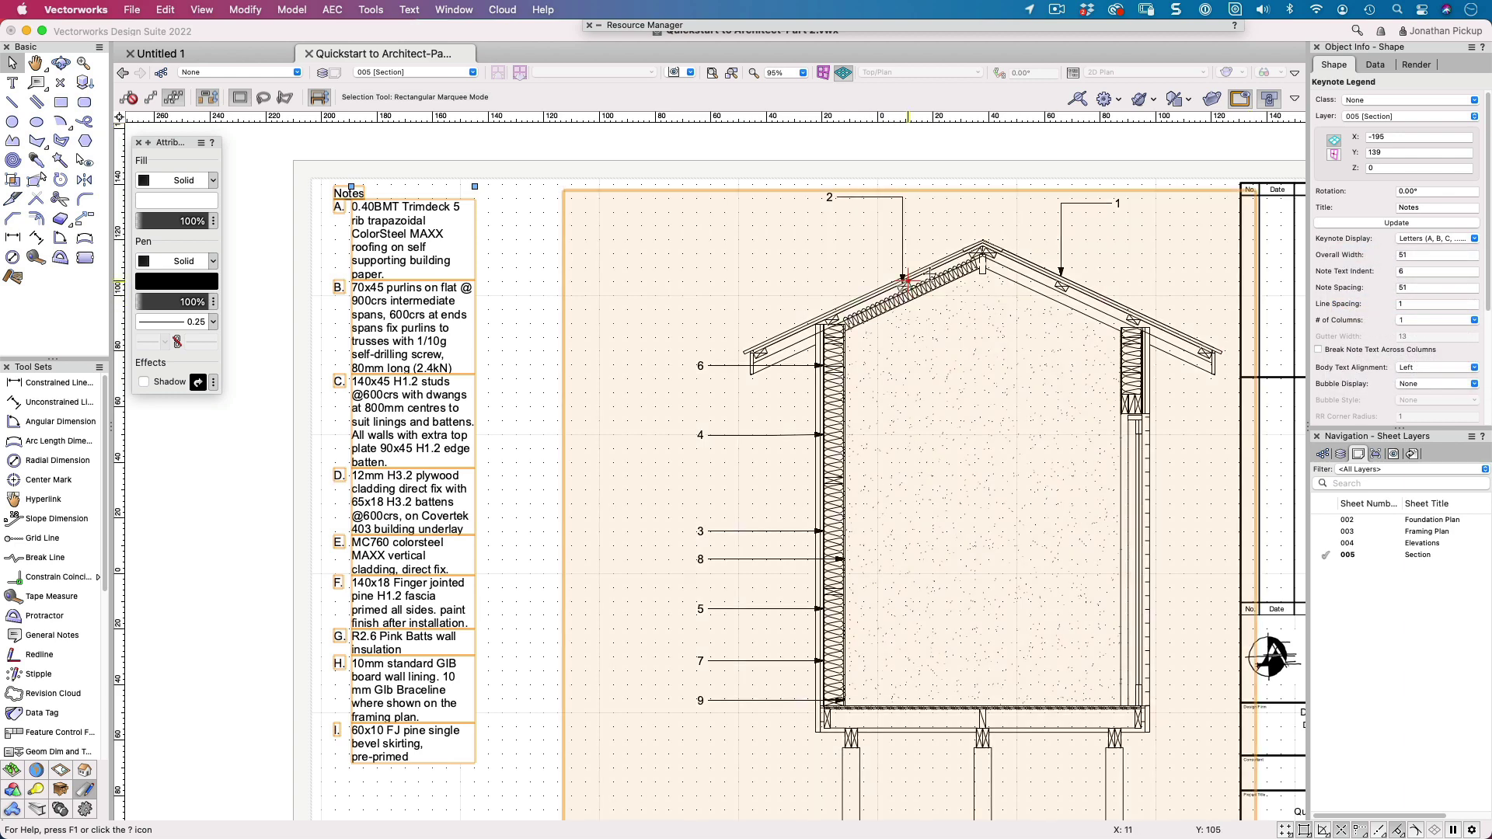
- Set the legend's Keynote Display to Note Description from Database
double_click(902, 280)
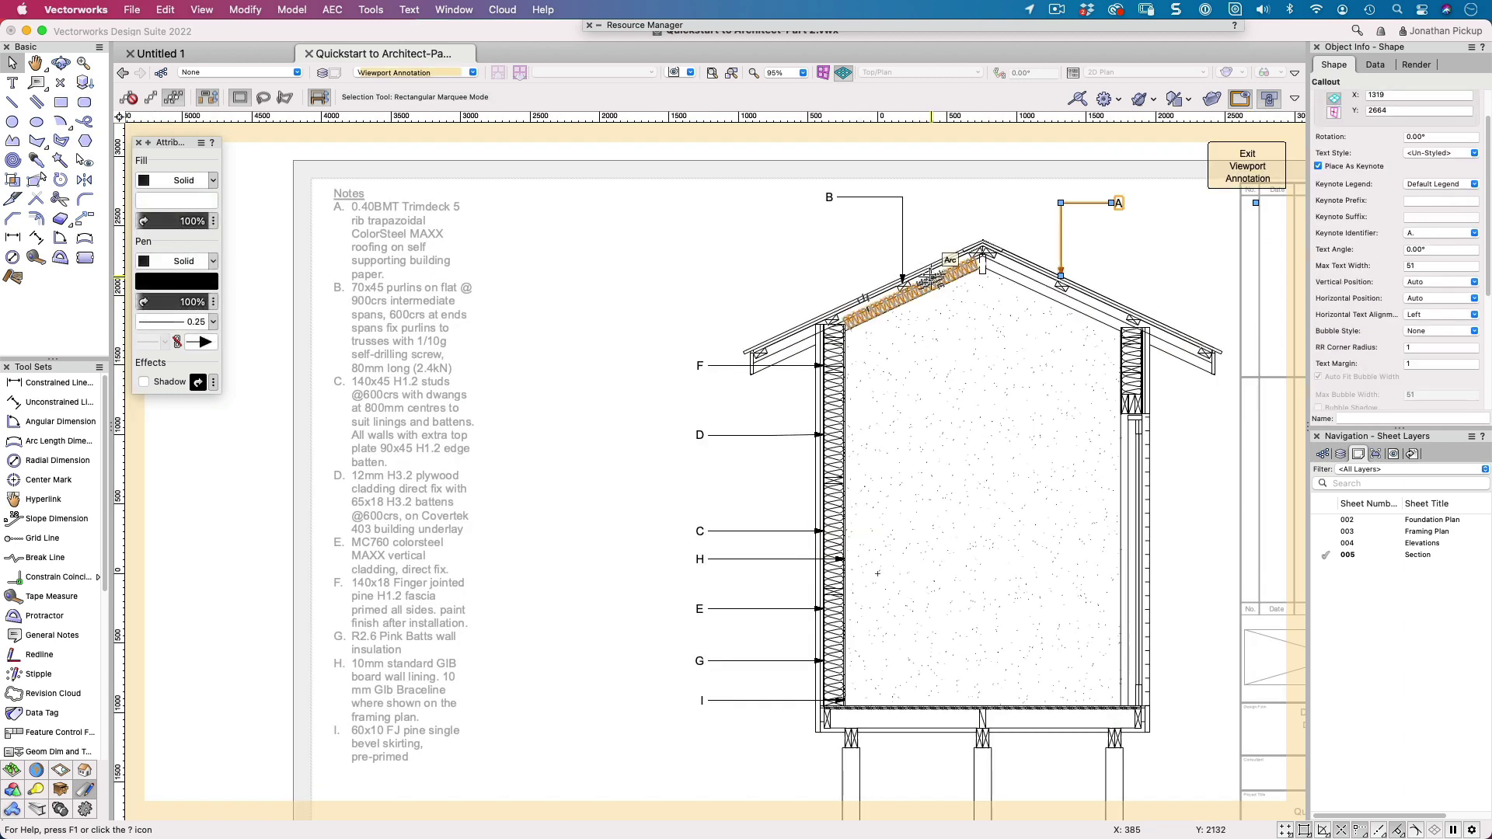
left_click(1222, 163)
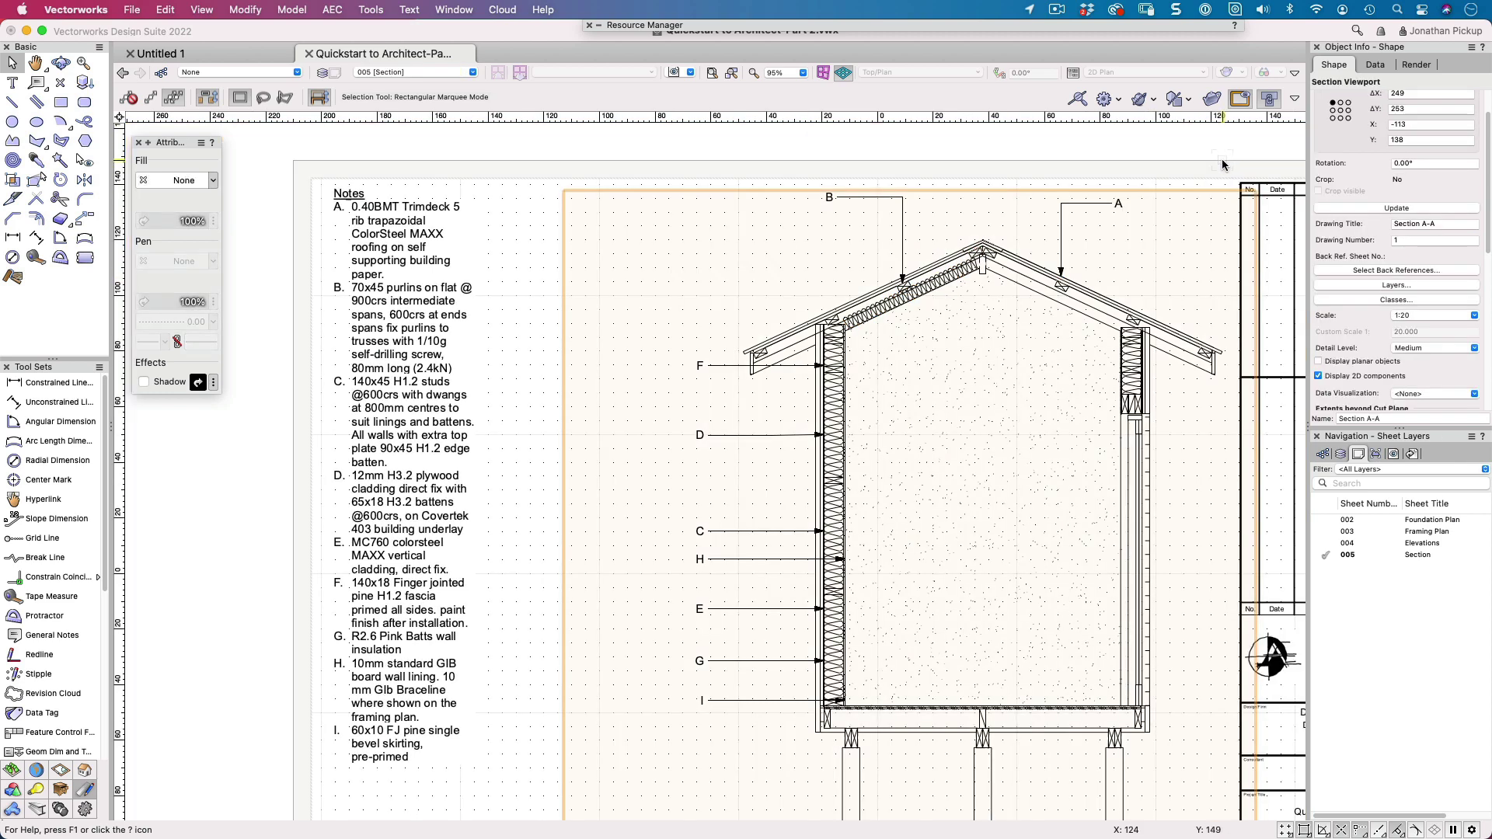
left_click(410, 374)
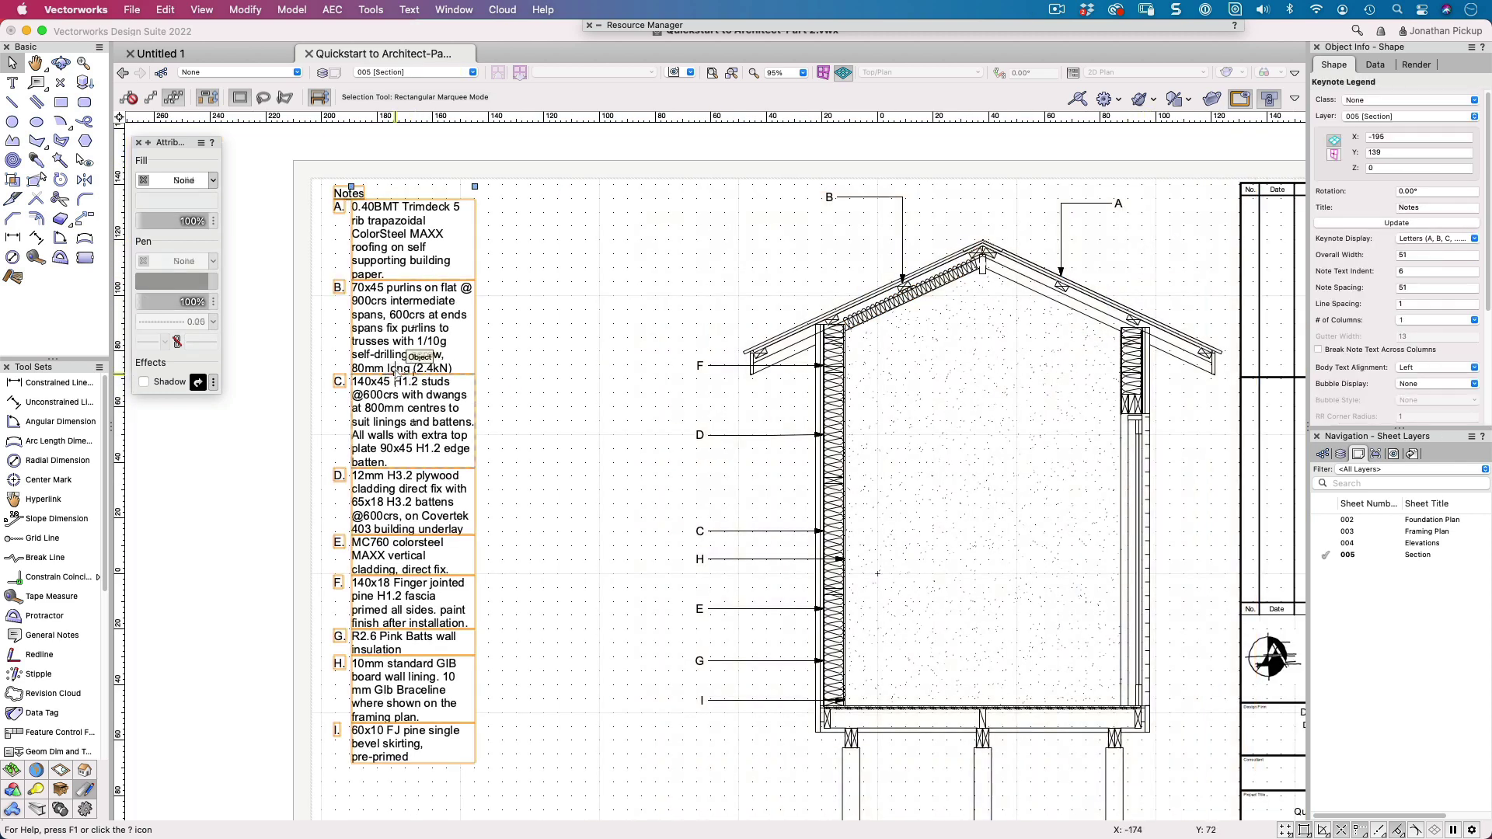
left_click(1427, 238)
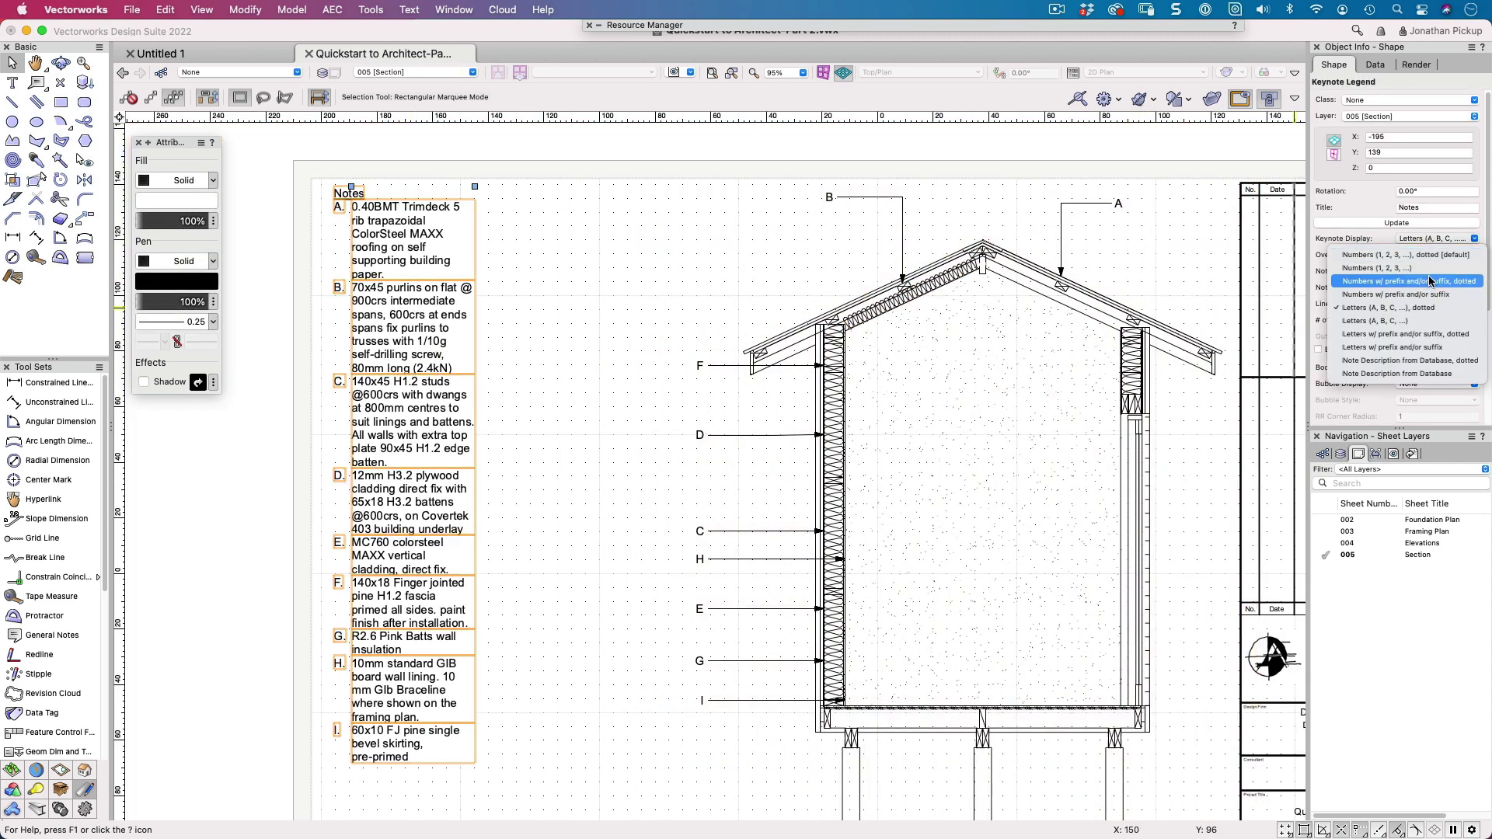
left_click(1424, 372)
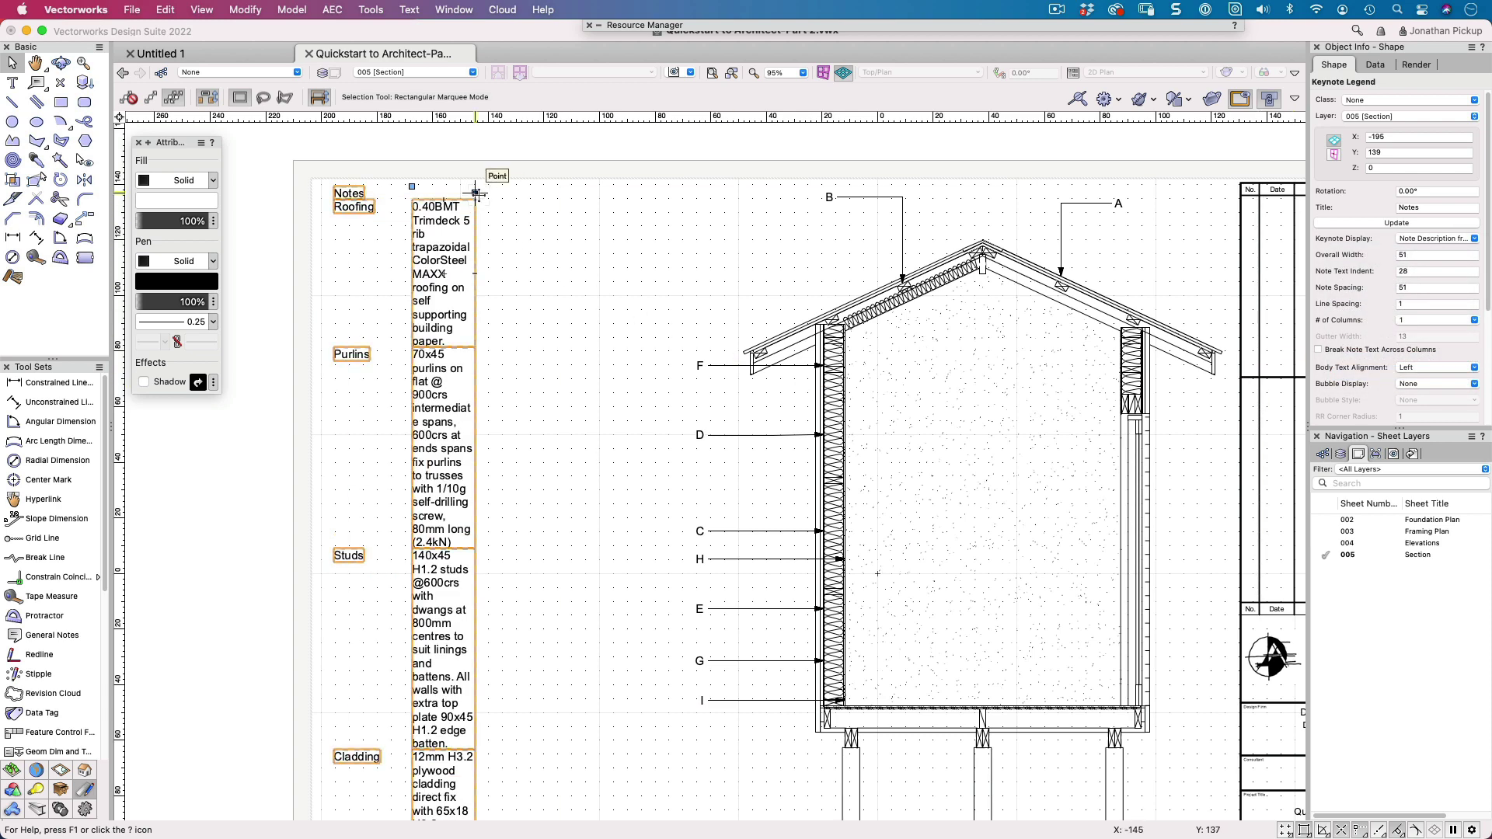
- Widen the legend to about 101, indent the descriptions further, and set line spacing 1.2
left_click_drag(475, 193, 615, 190)
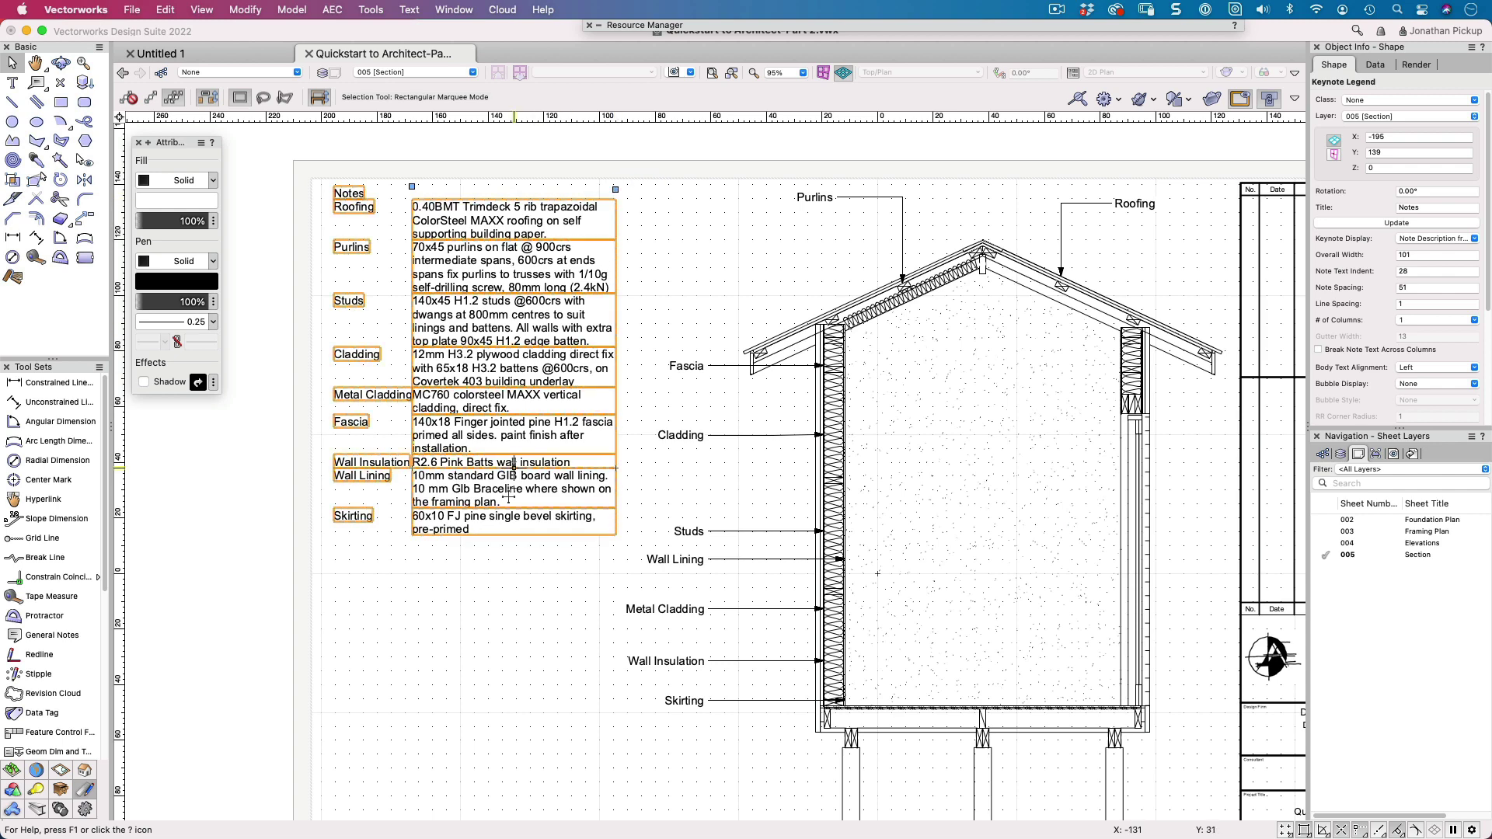
left_click_drag(412, 187, 433, 182)
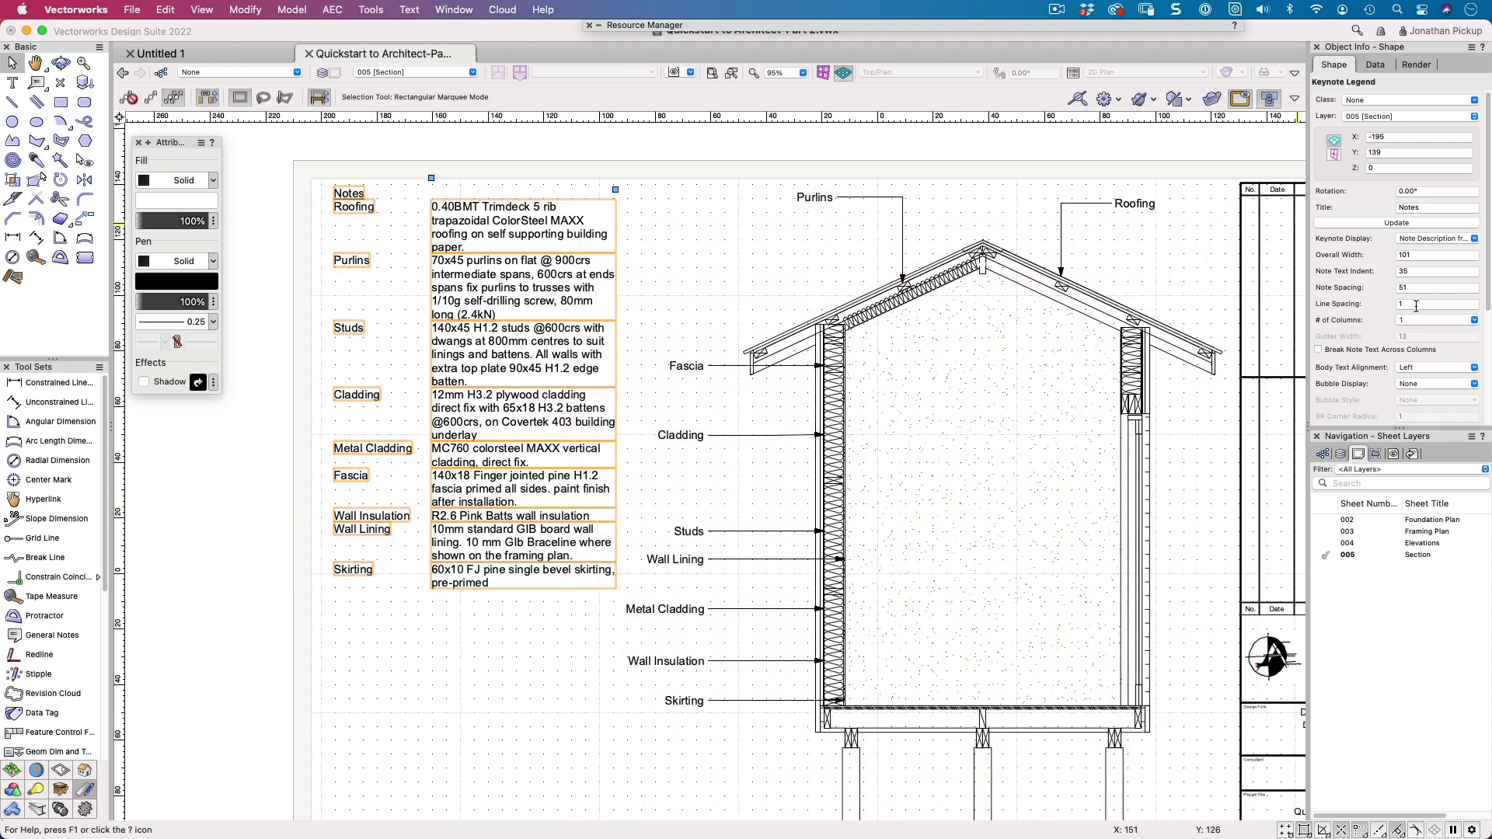
left_click(1416, 305)
type(".2")
key("Return")
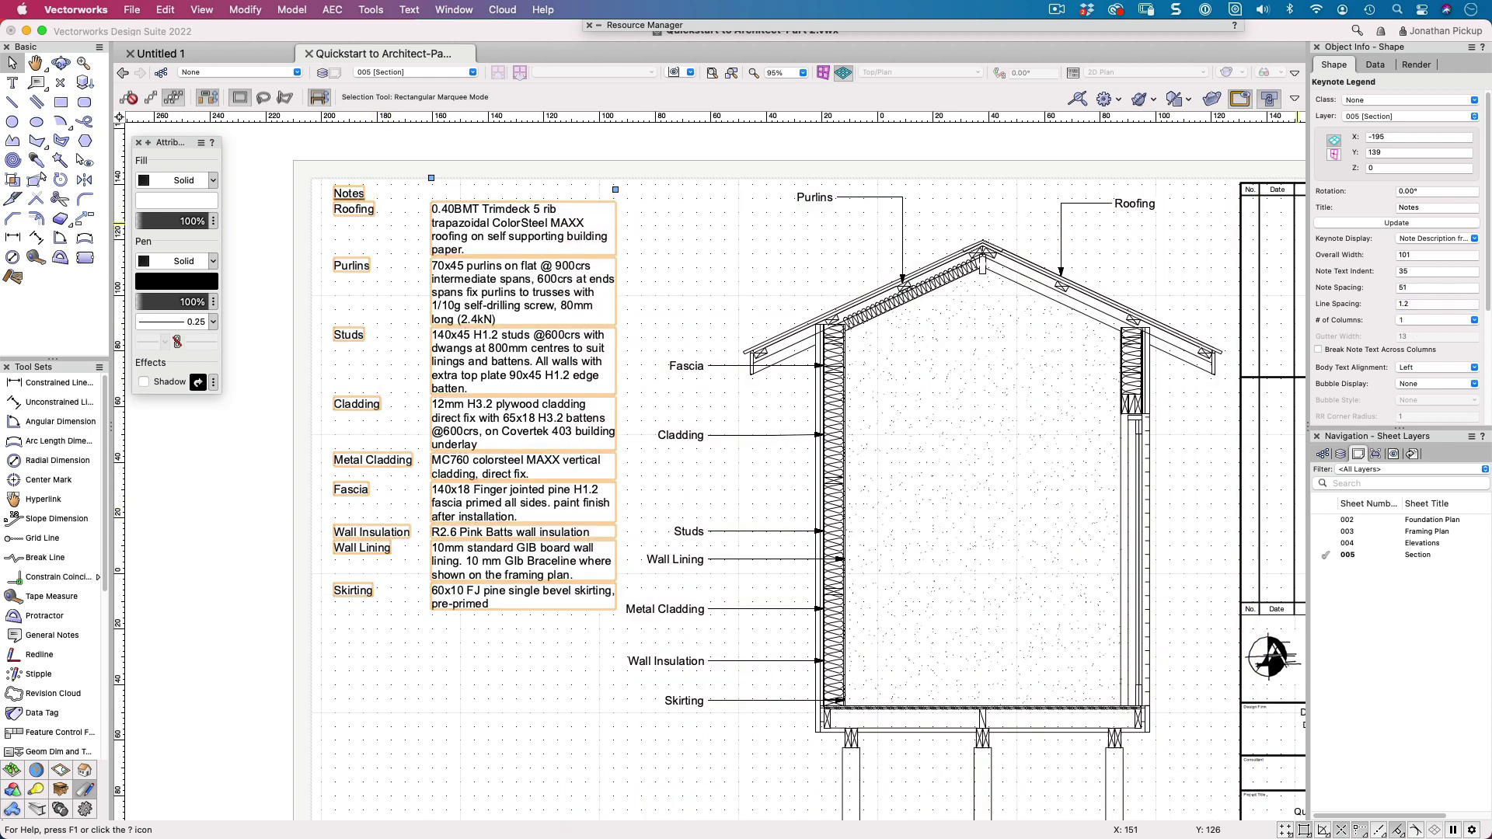
- Widen the legend to 109 overall and bring up the title text formatting
left_click(664, 286)
left_click(602, 256)
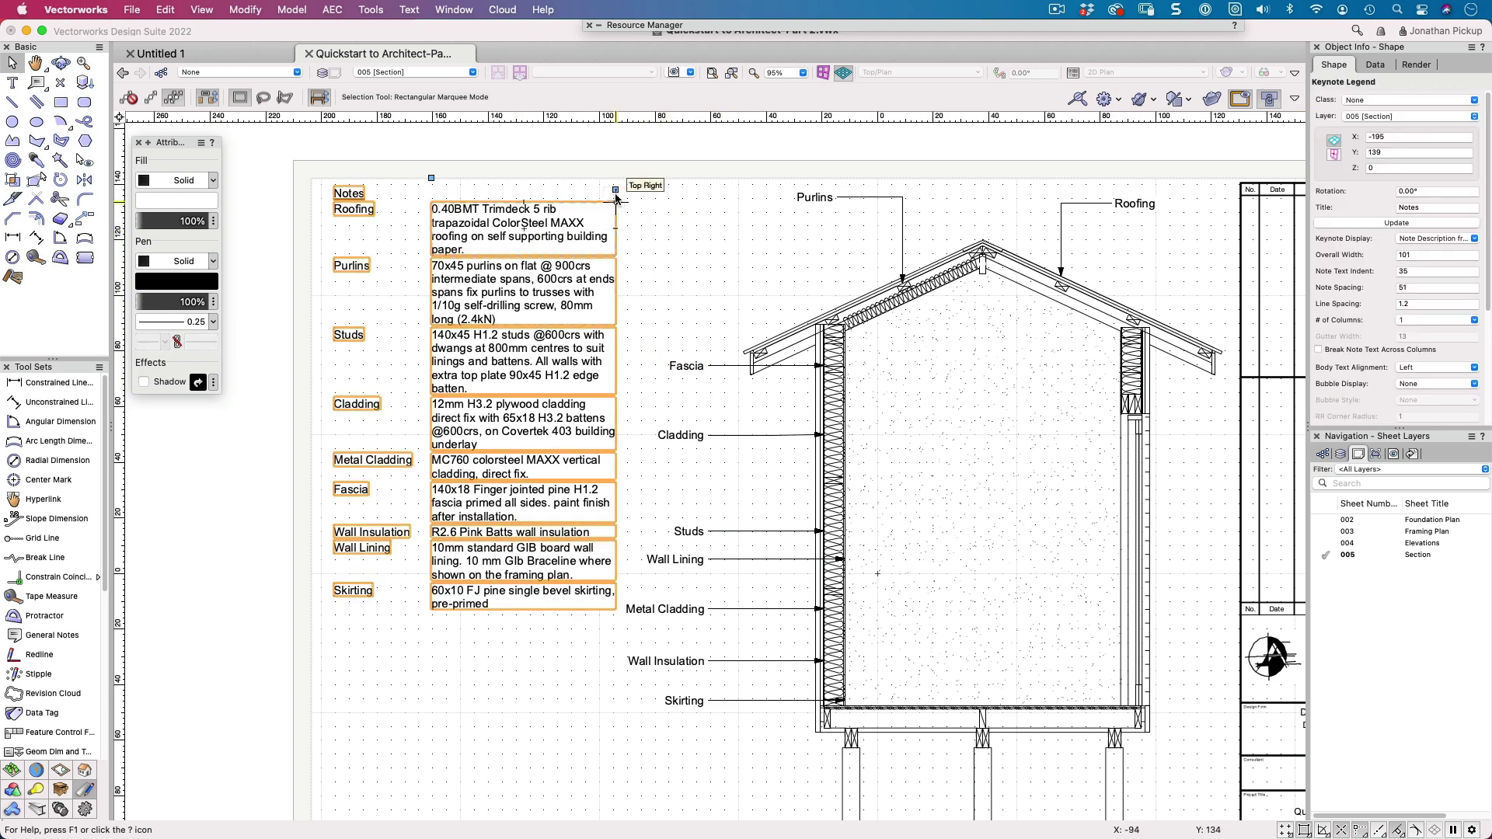
left_click_drag(616, 189, 639, 188)
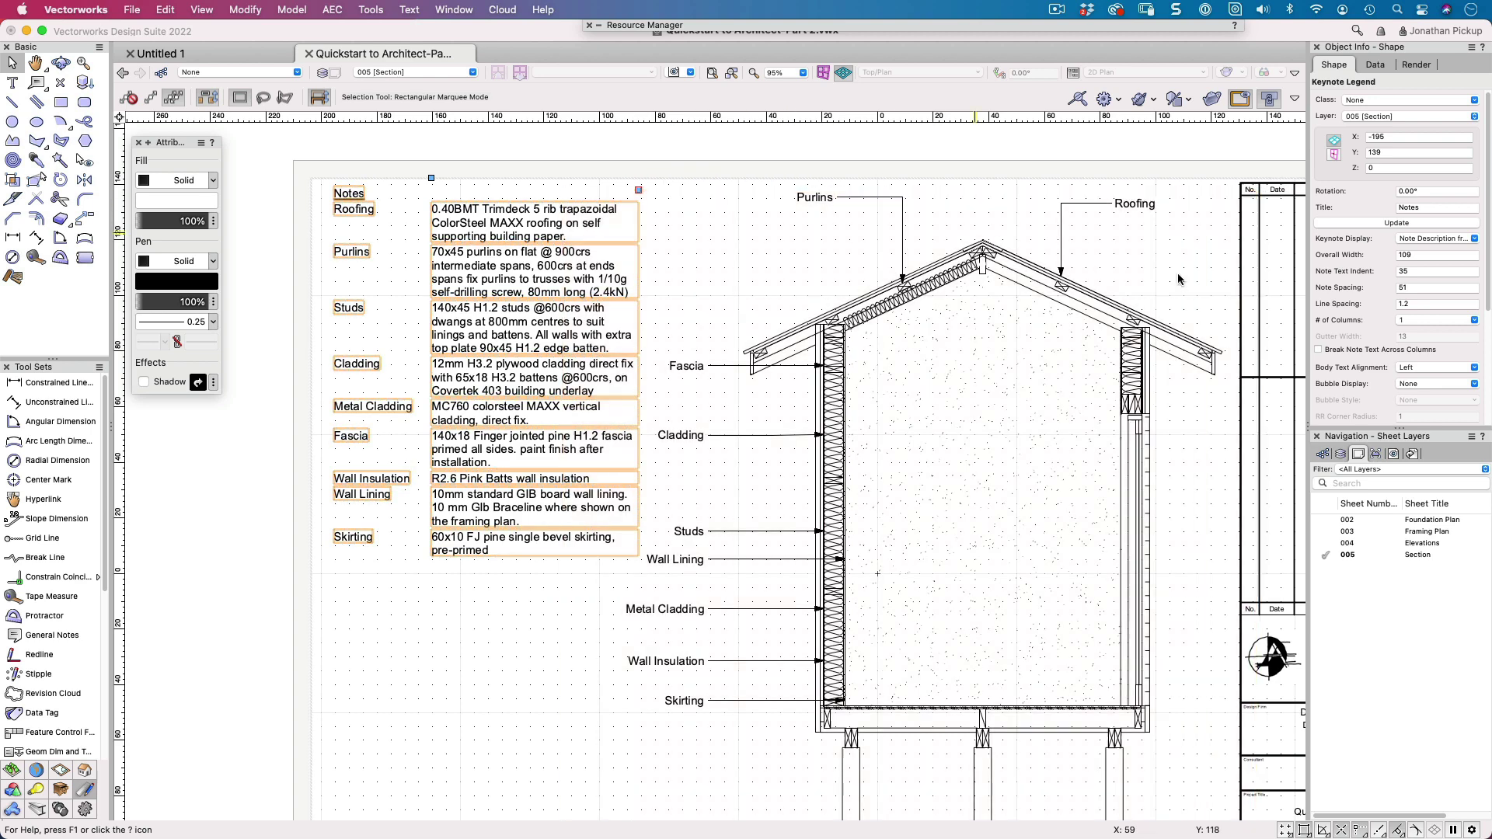
scroll(1399, 249, "down", 5)
scroll(1399, 249, "down", 1)
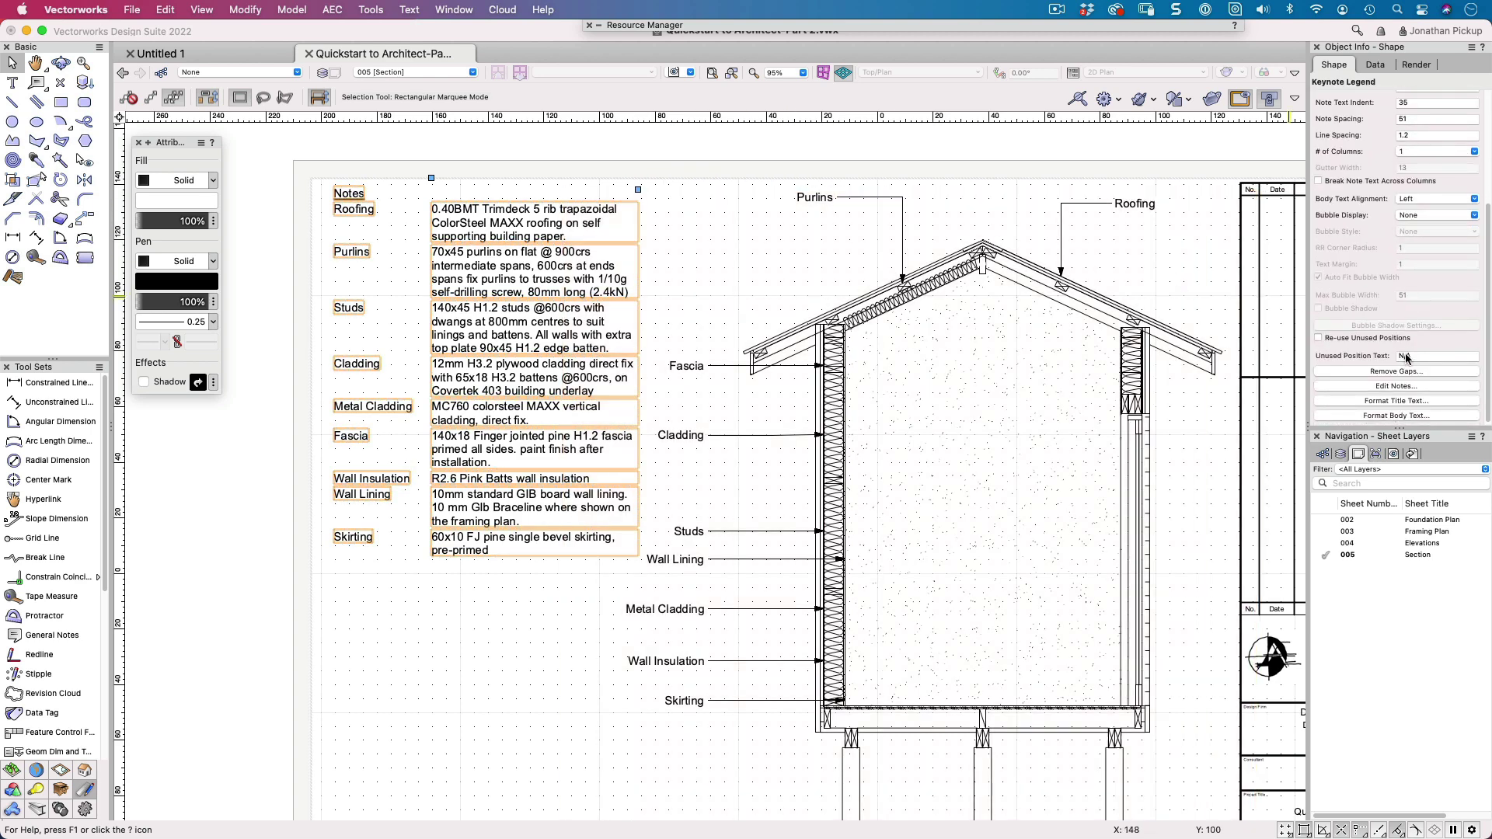
left_click(1397, 401)
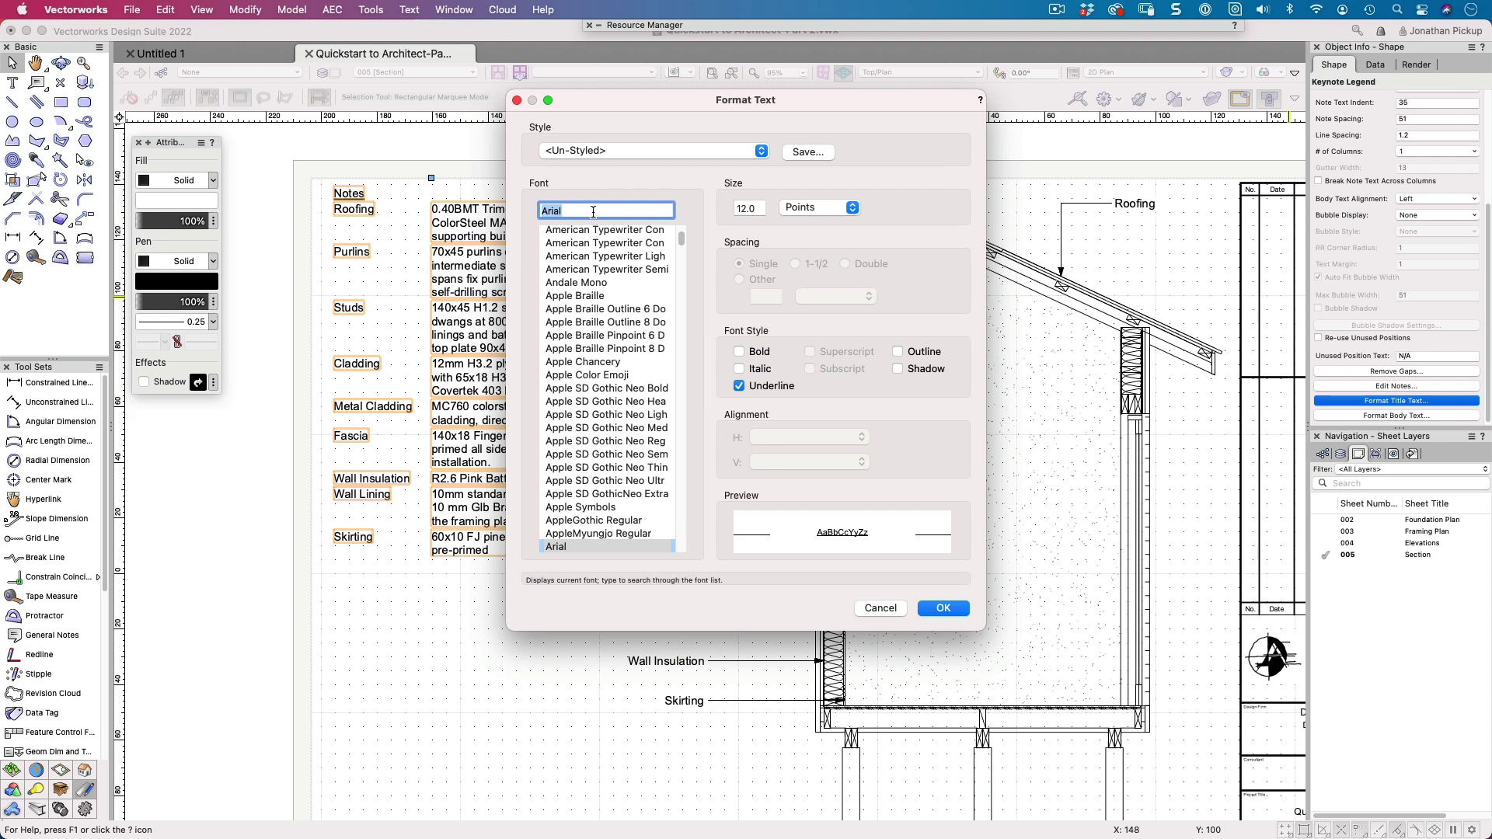
- Make the legend title bold and set the body text to 10-point Arial Narrow
left_click(739, 351)
left_click(943, 609)
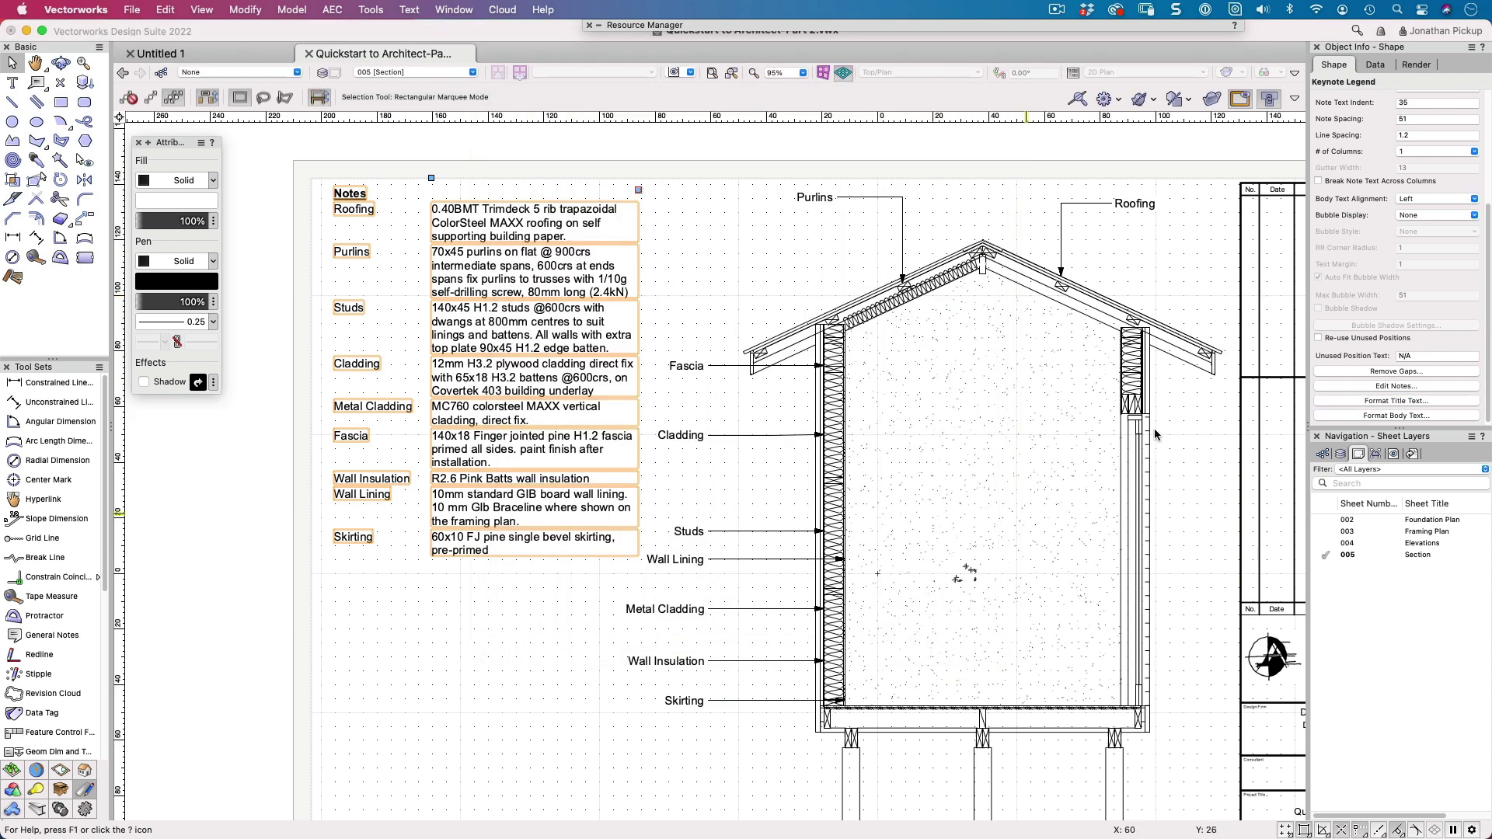
left_click(1370, 417)
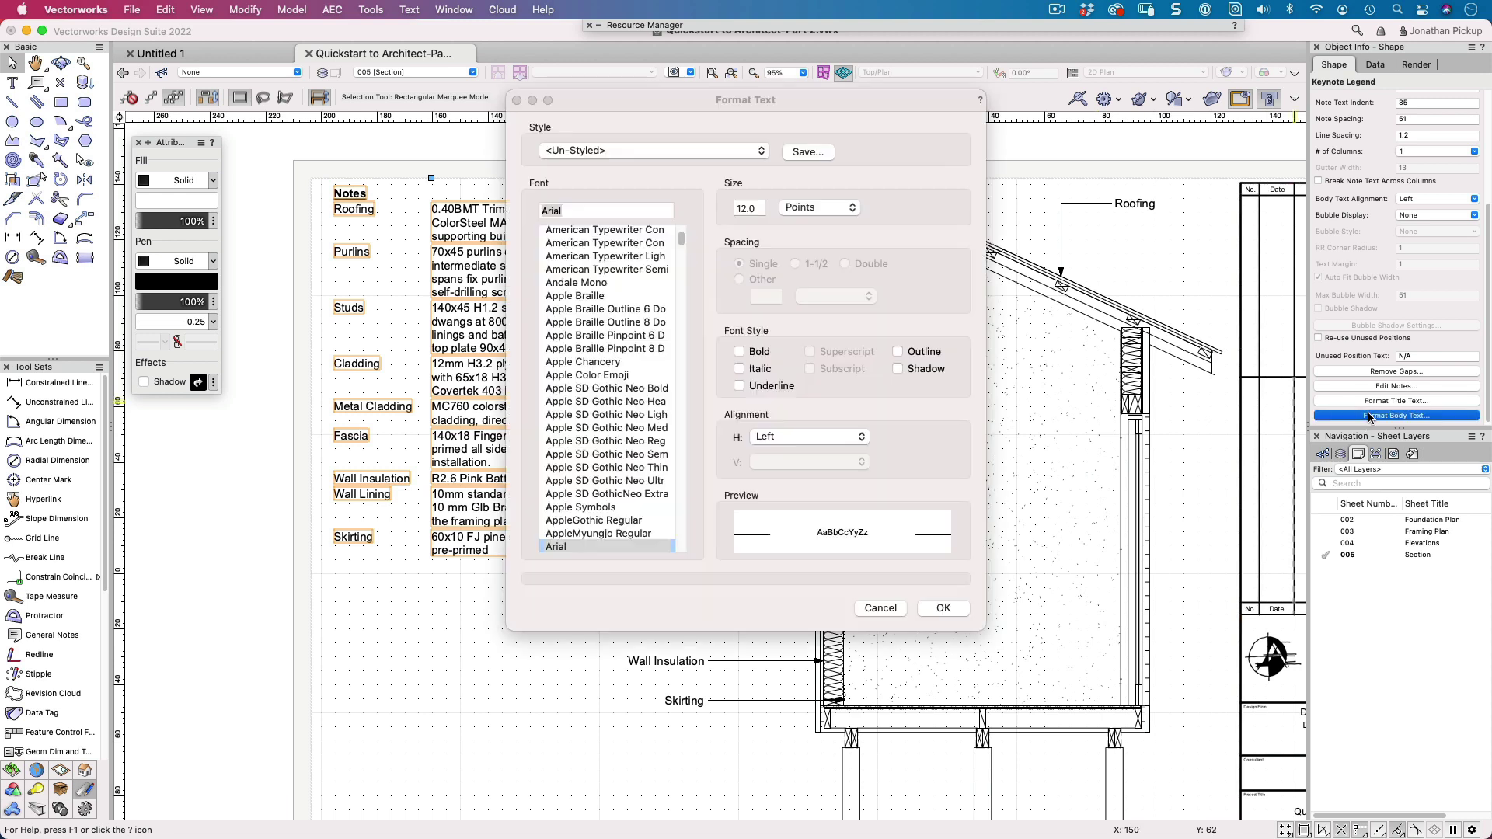
key("Tab")
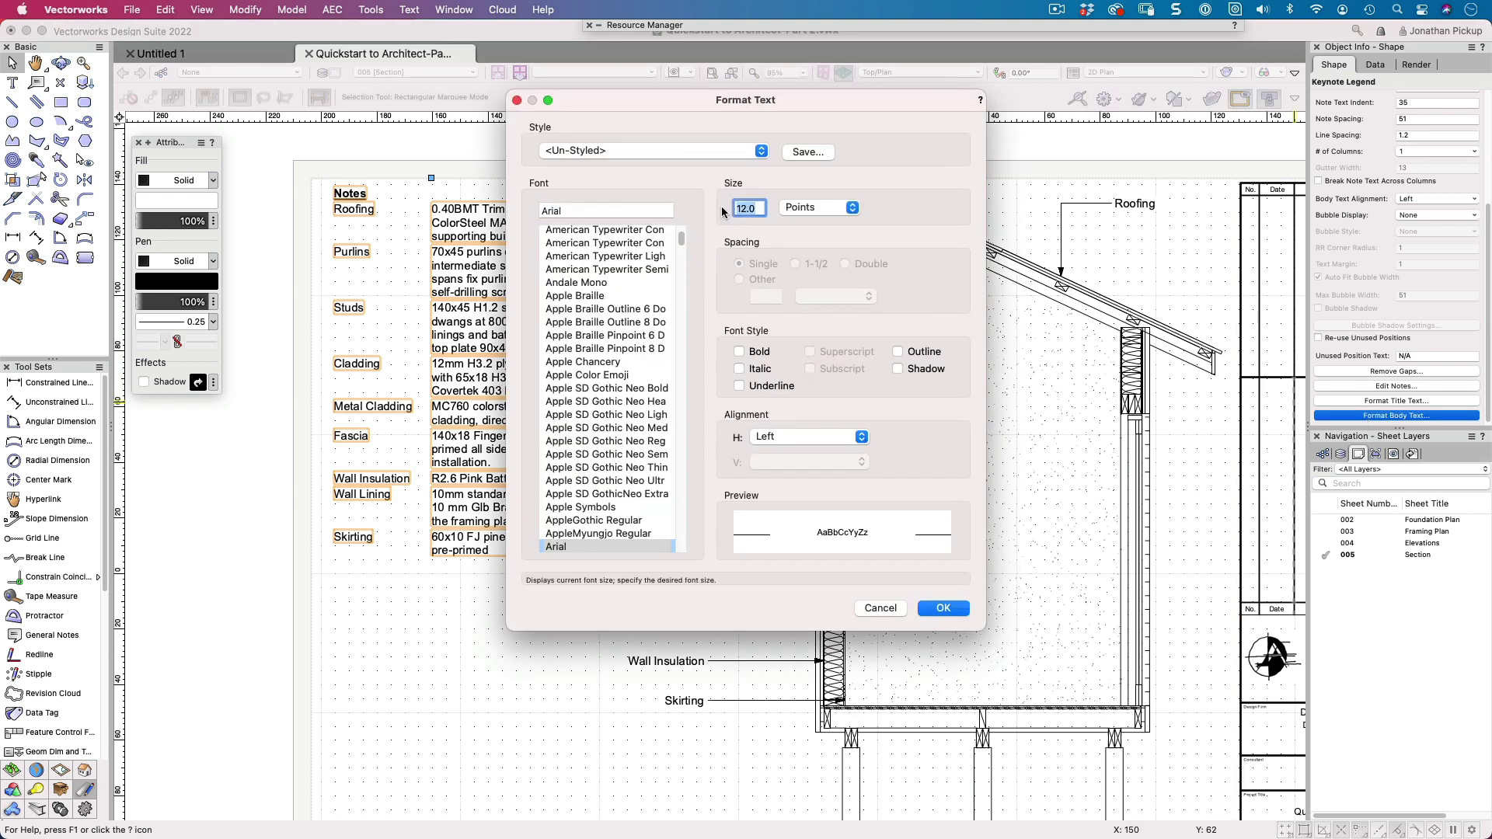
type("10")
scroll(614, 466, "down", 2)
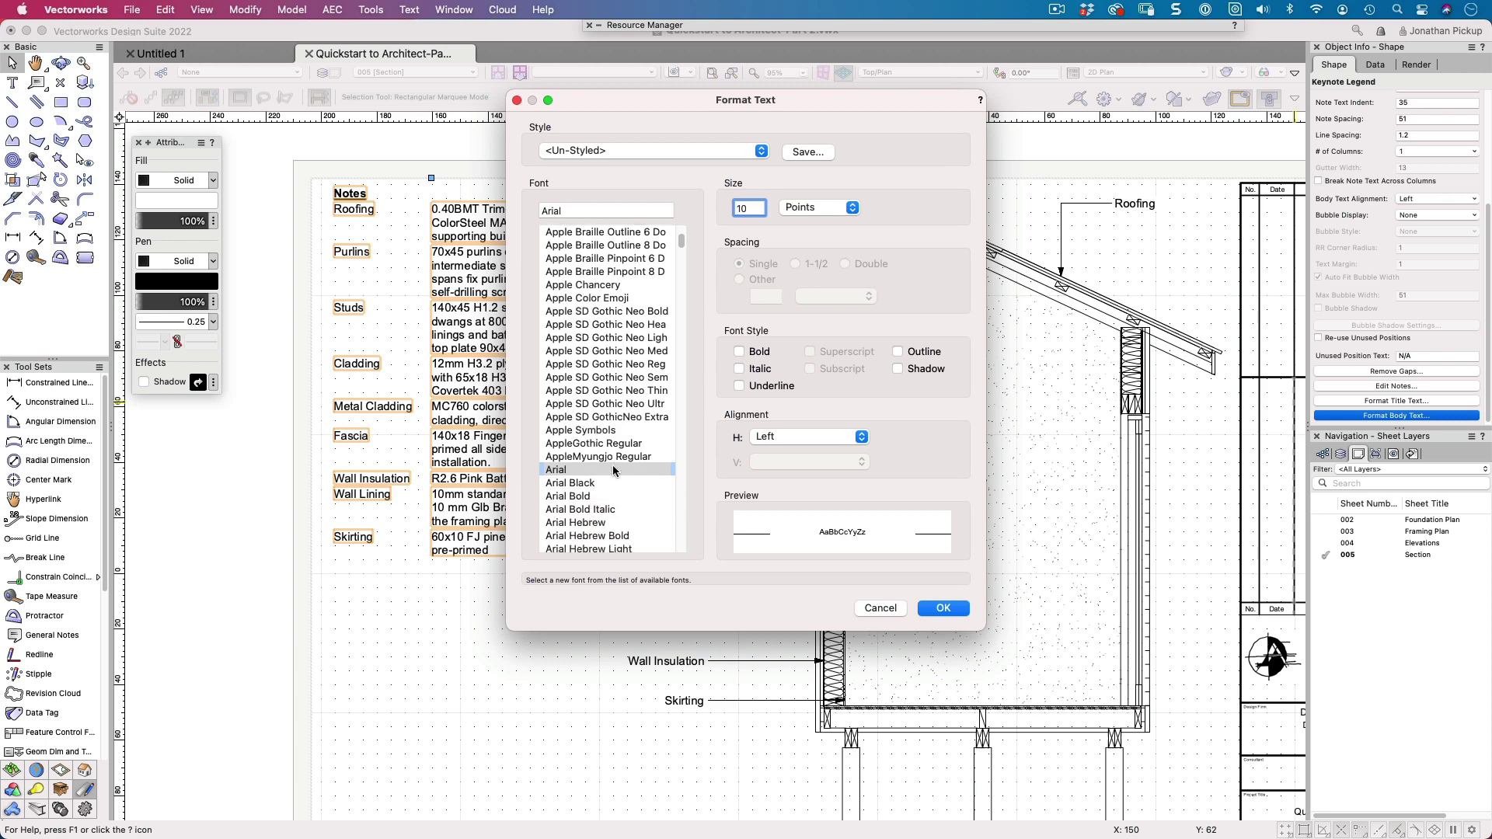
scroll(614, 471, "down", 3)
left_click(592, 500)
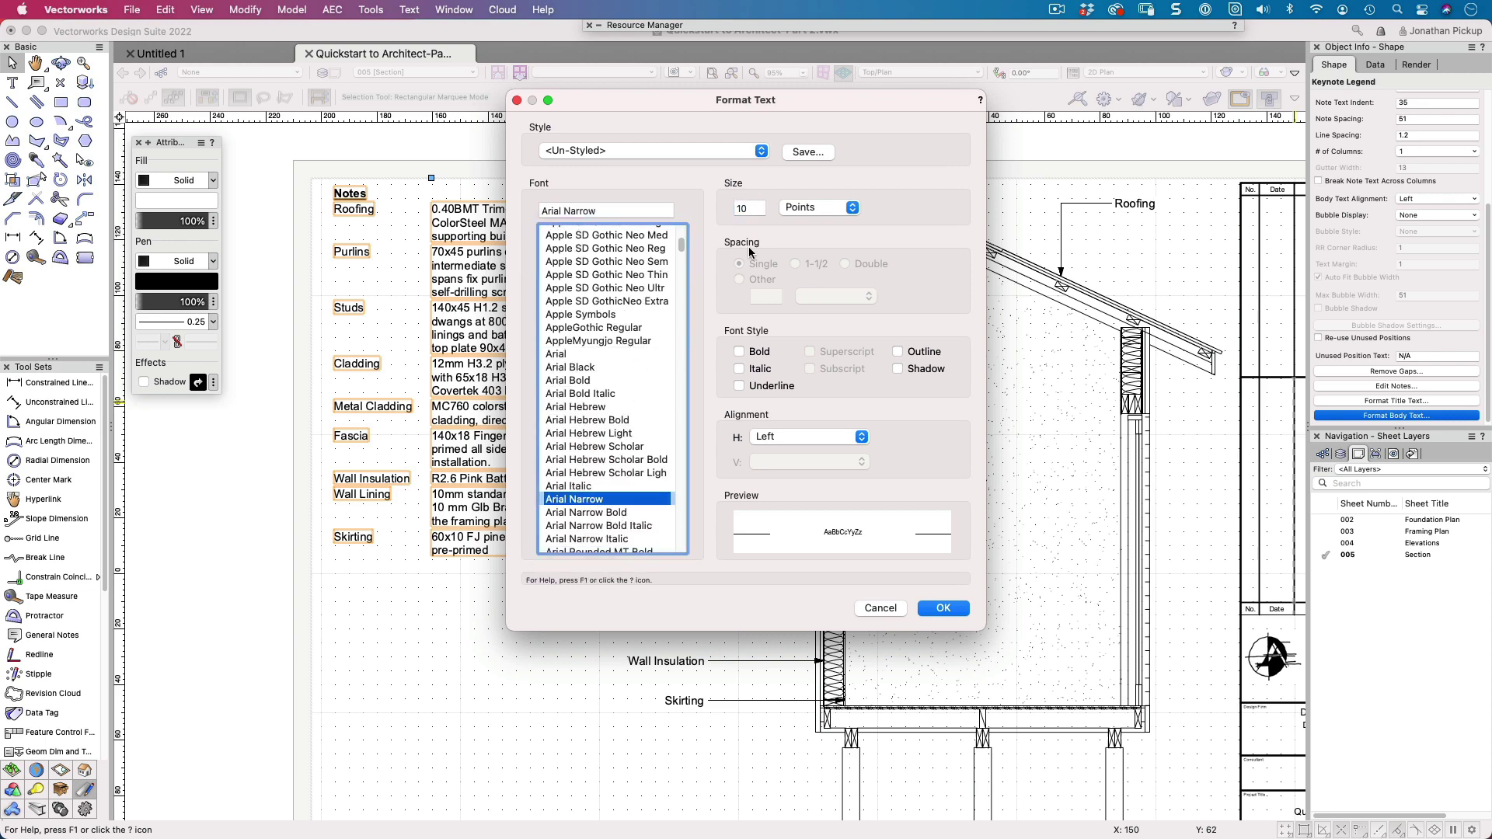
left_click(944, 608)
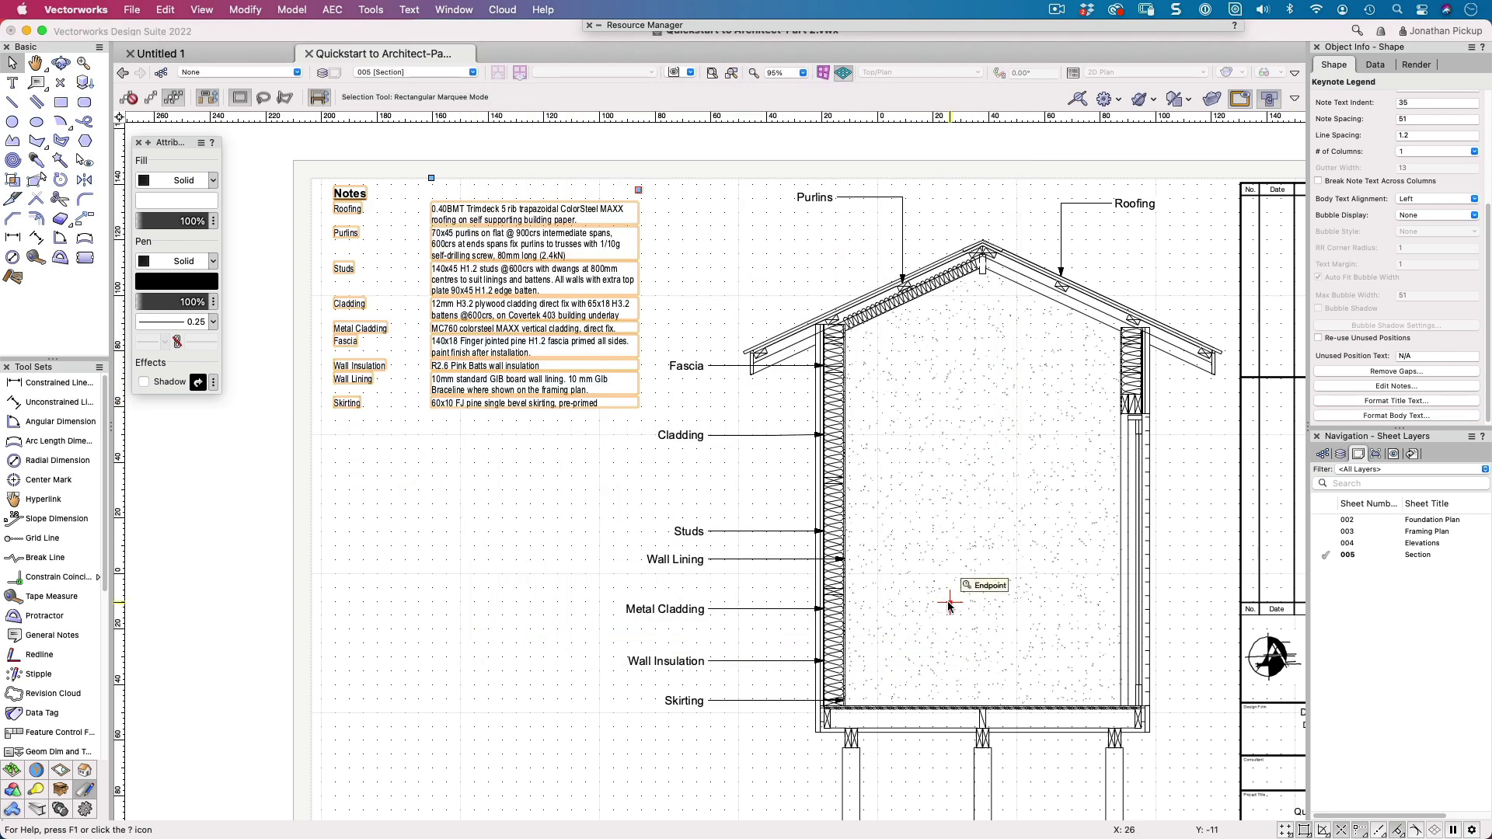
- Drag the legend's indent handle to 24 and pull its right edge in to narrow it
scroll(373, 283, "up", 2)
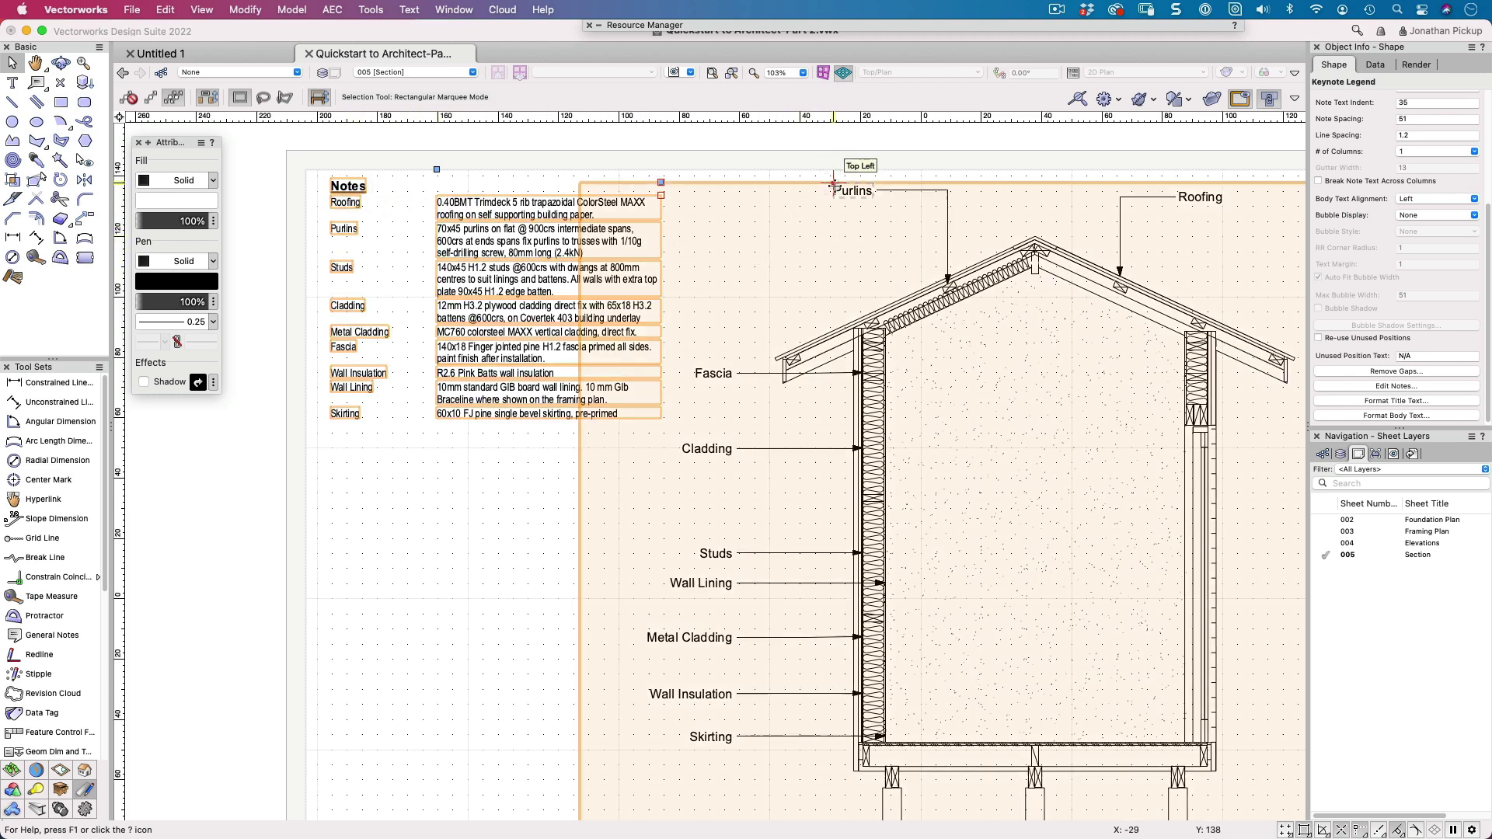
left_click(834, 185)
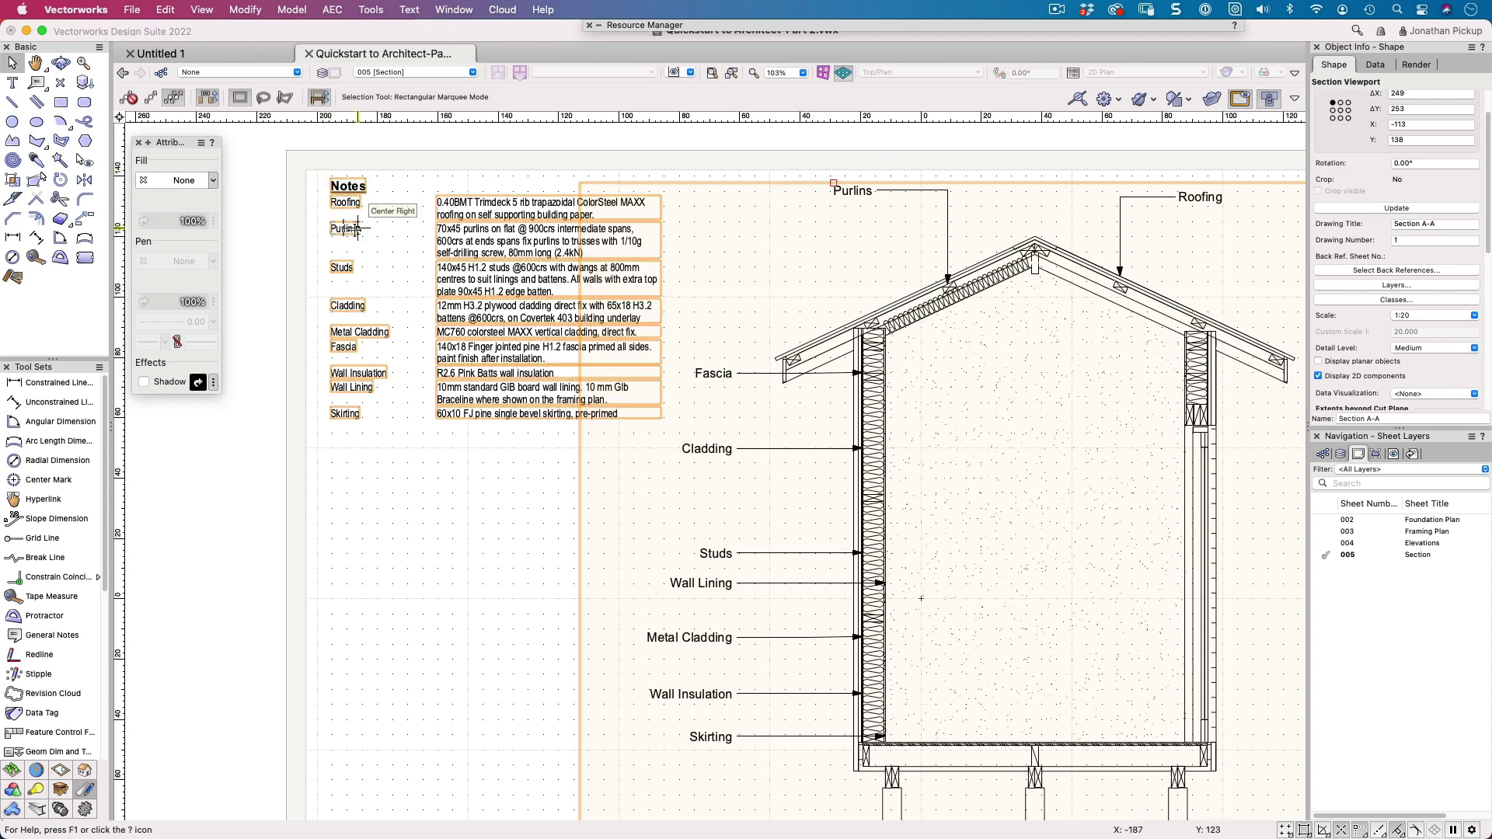
left_click(357, 228)
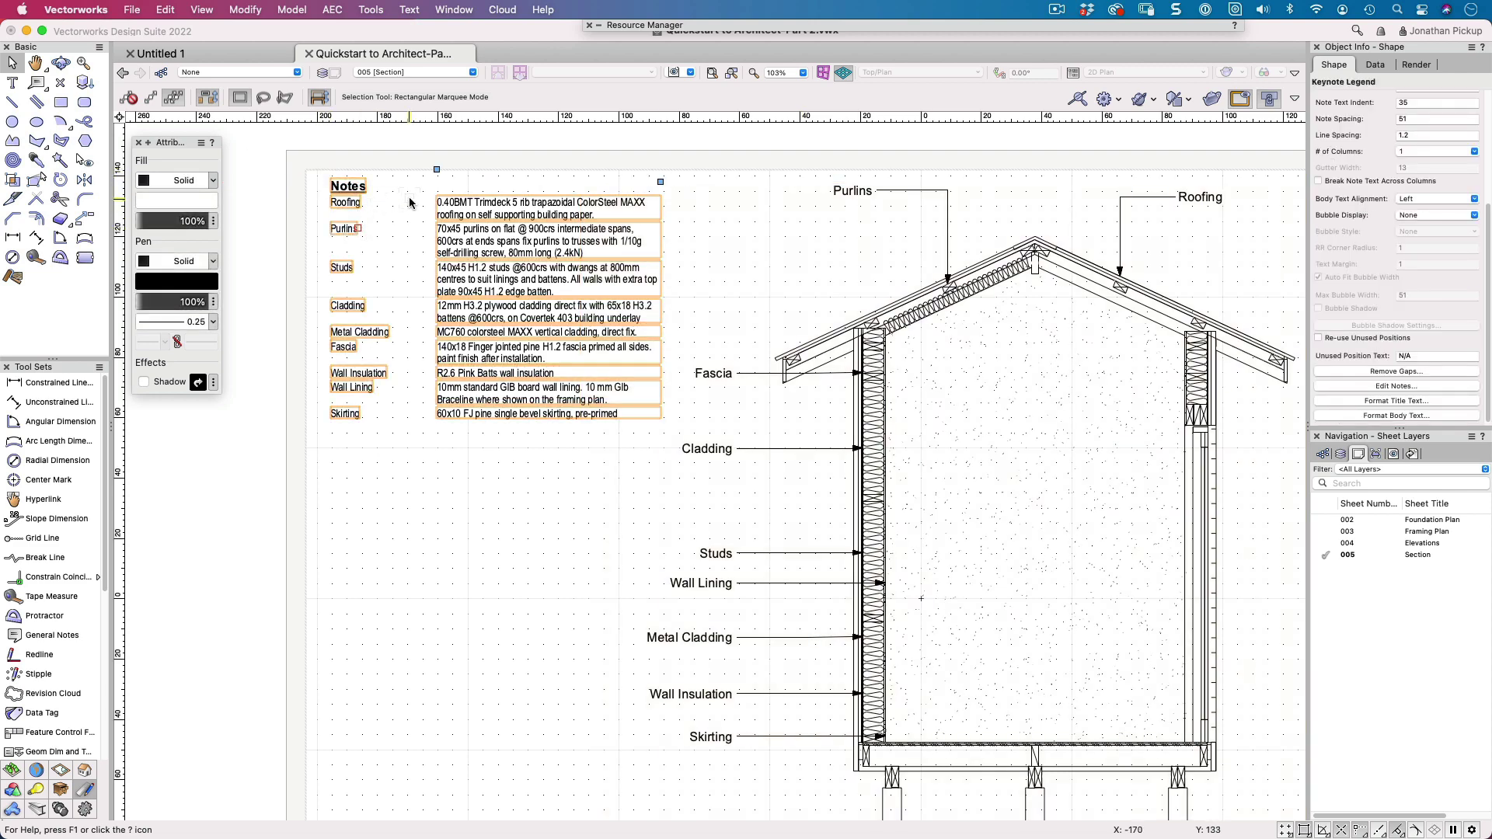
left_click_drag(437, 170, 403, 170)
left_click_drag(661, 182, 642, 184)
left_click(705, 212)
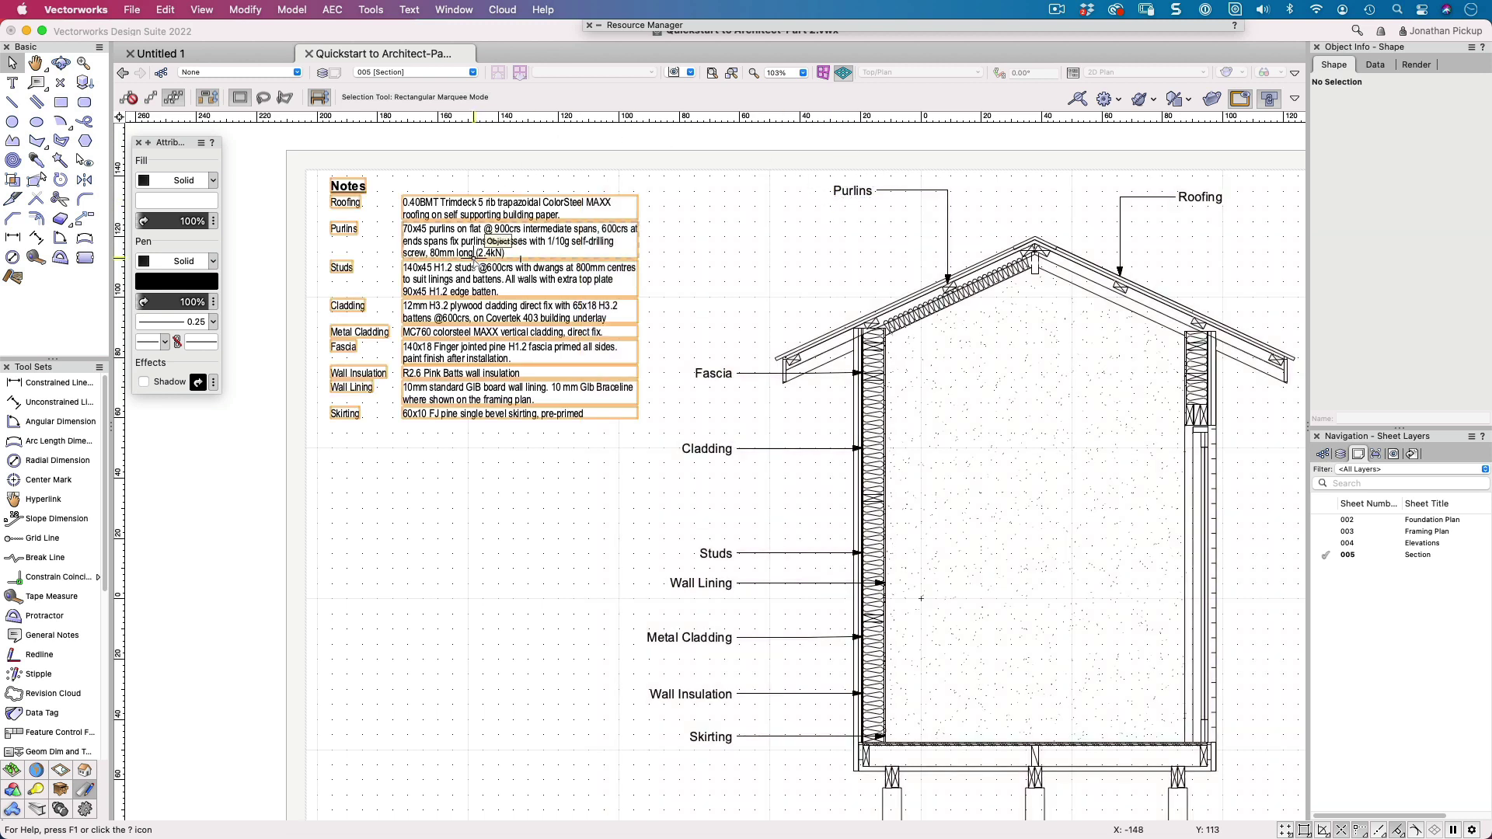
- Change the selected legend's Title field from 'Notes' to 'Section Notes'
left_click(462, 238)
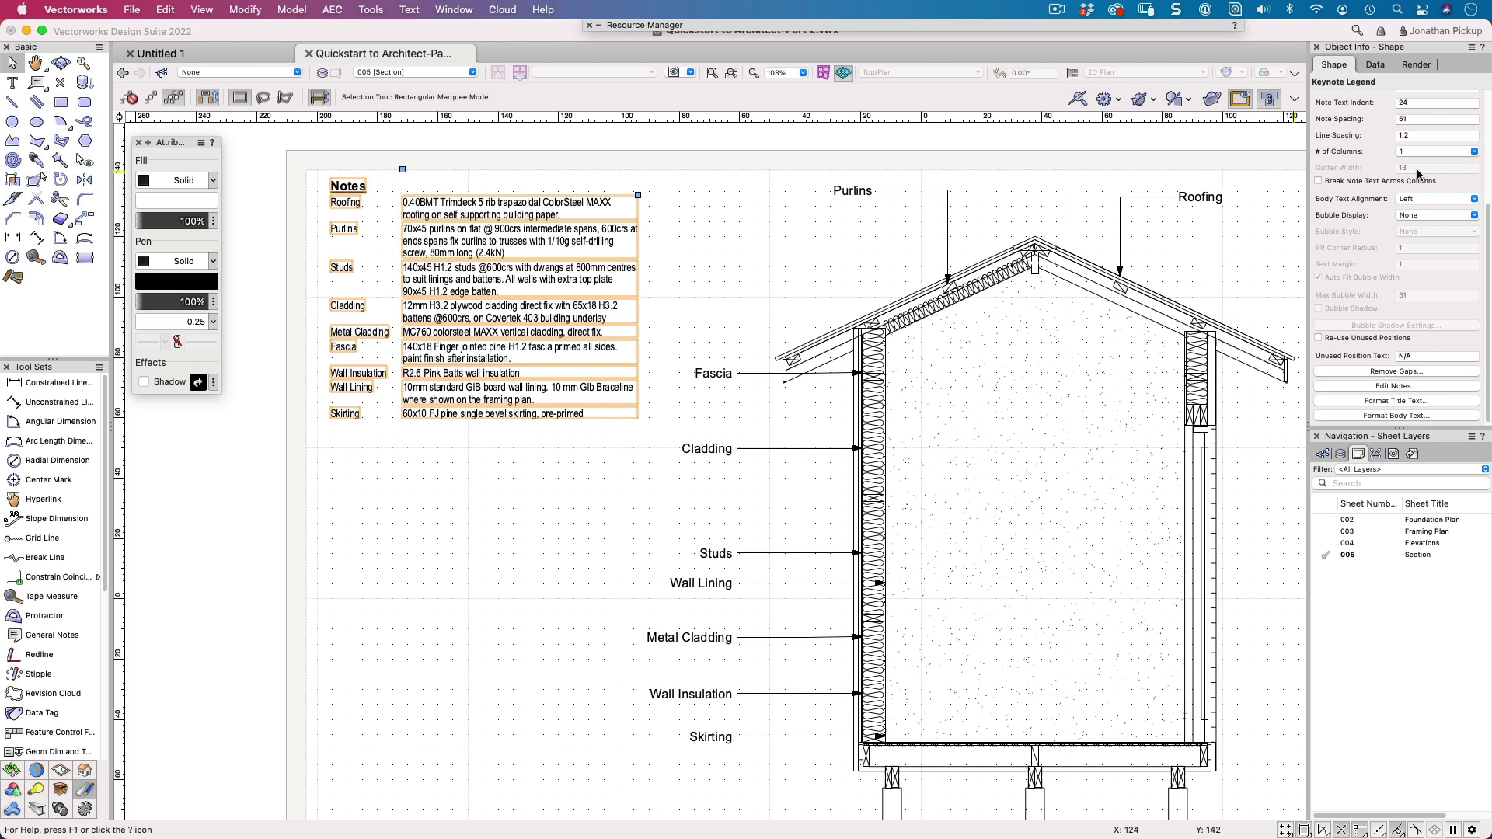
scroll(1403, 274, "up", 5)
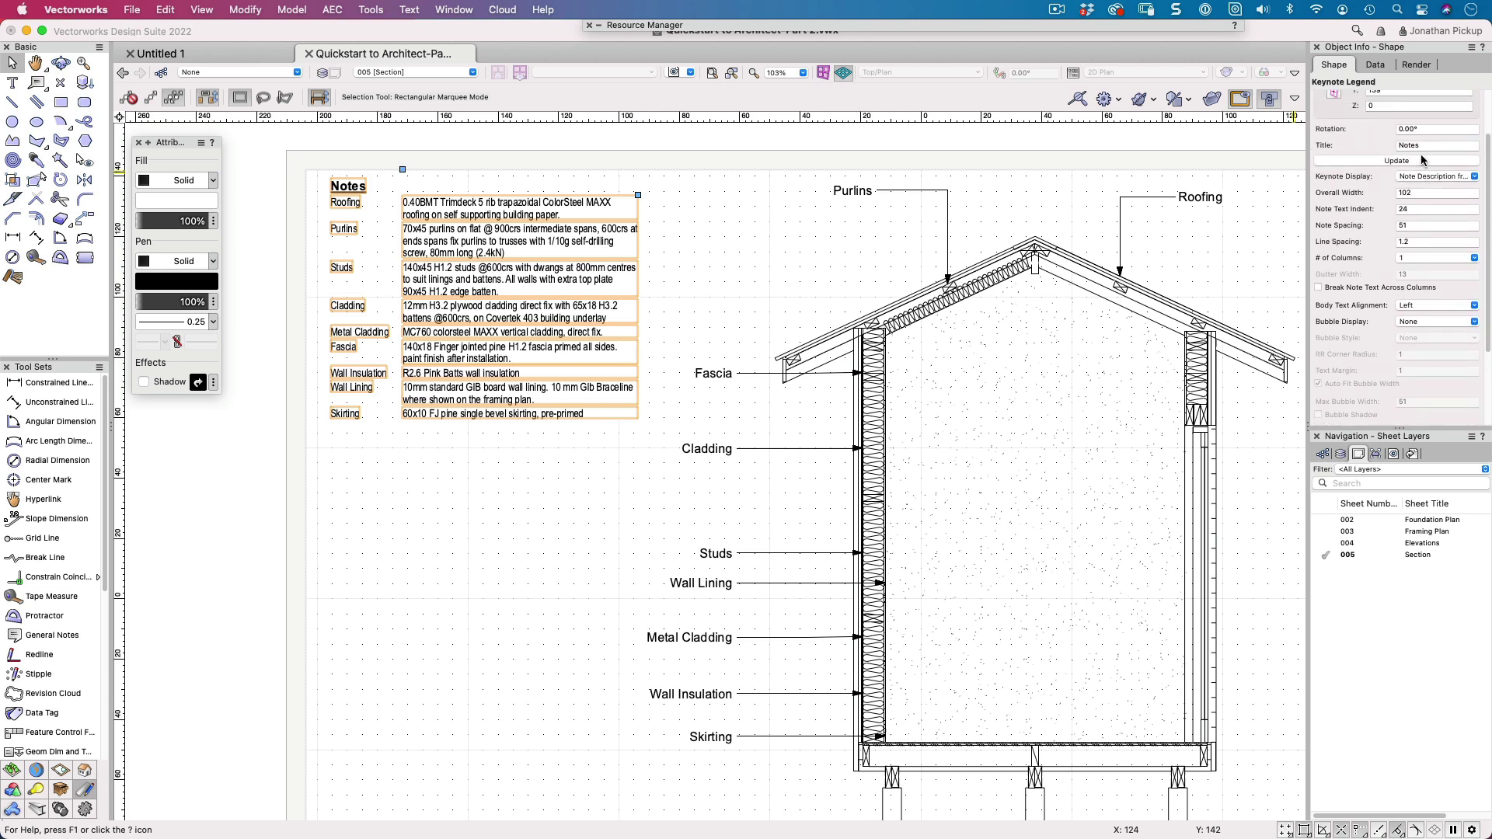
left_click(1403, 146)
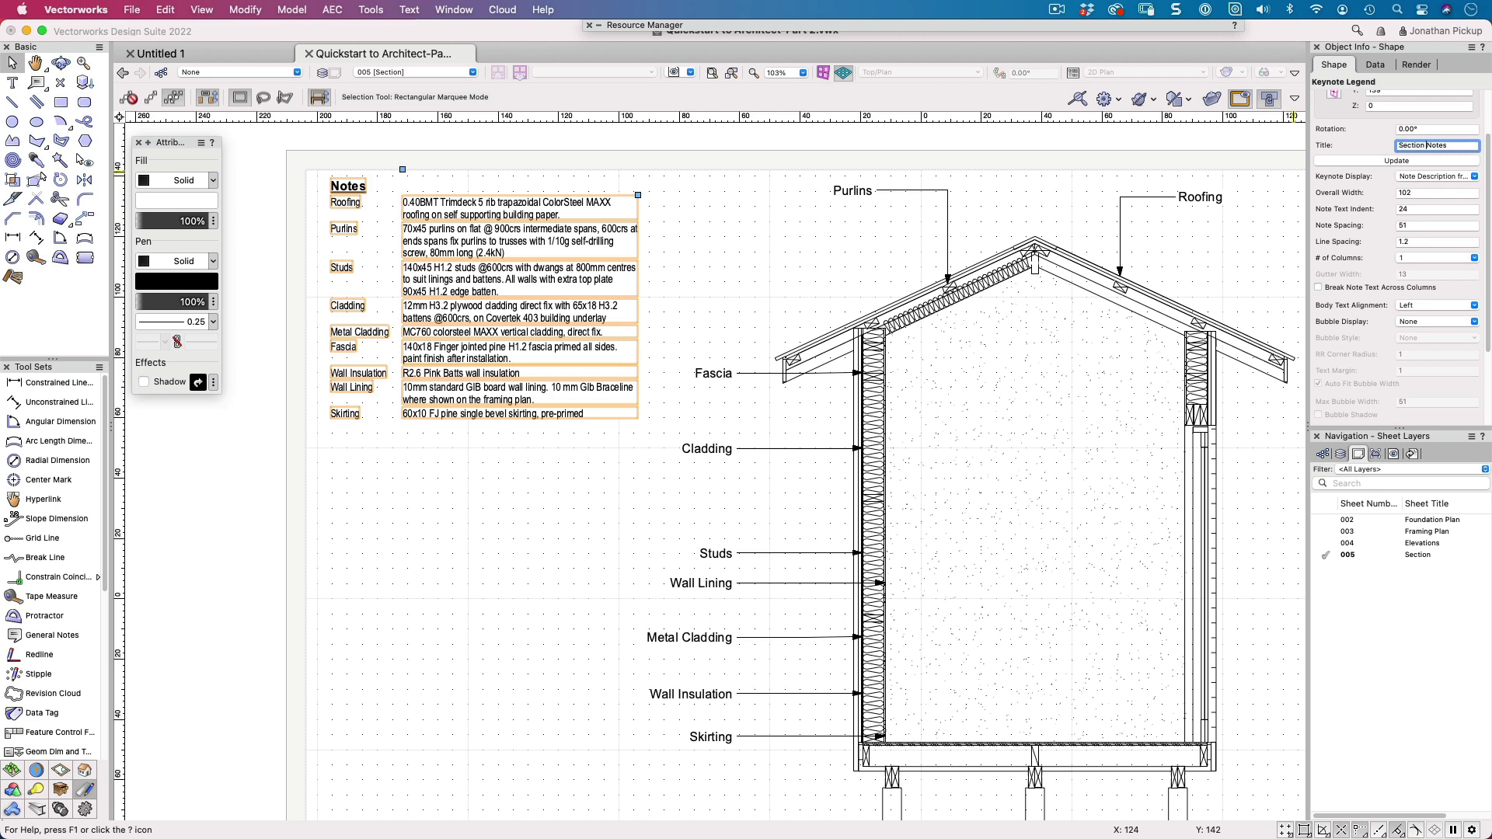
key("Return")
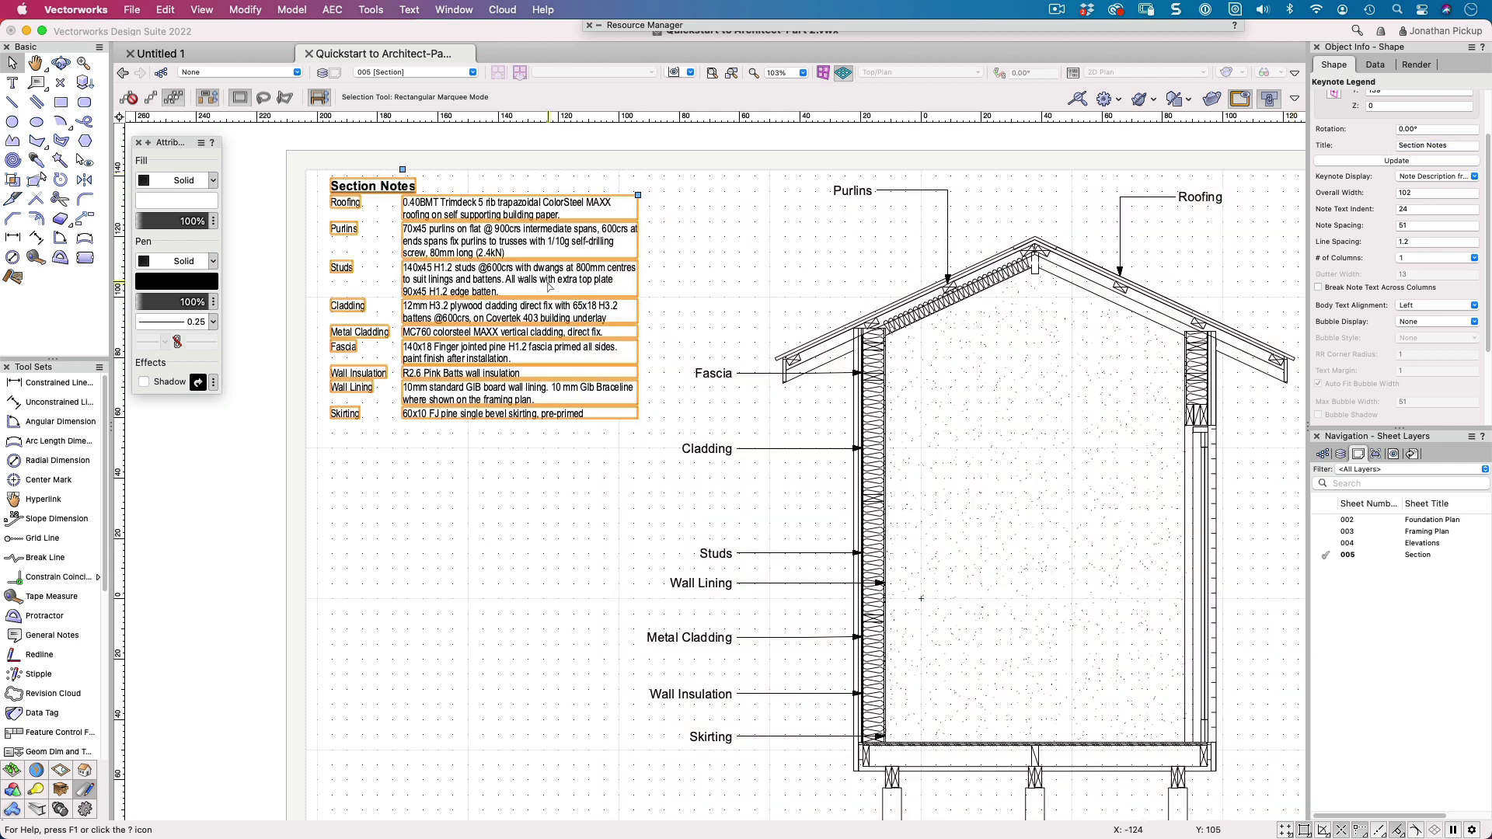
- Switch to the 004 Elevations sheet and briefly enter and exit the right elevation's annotations
left_click(407, 72)
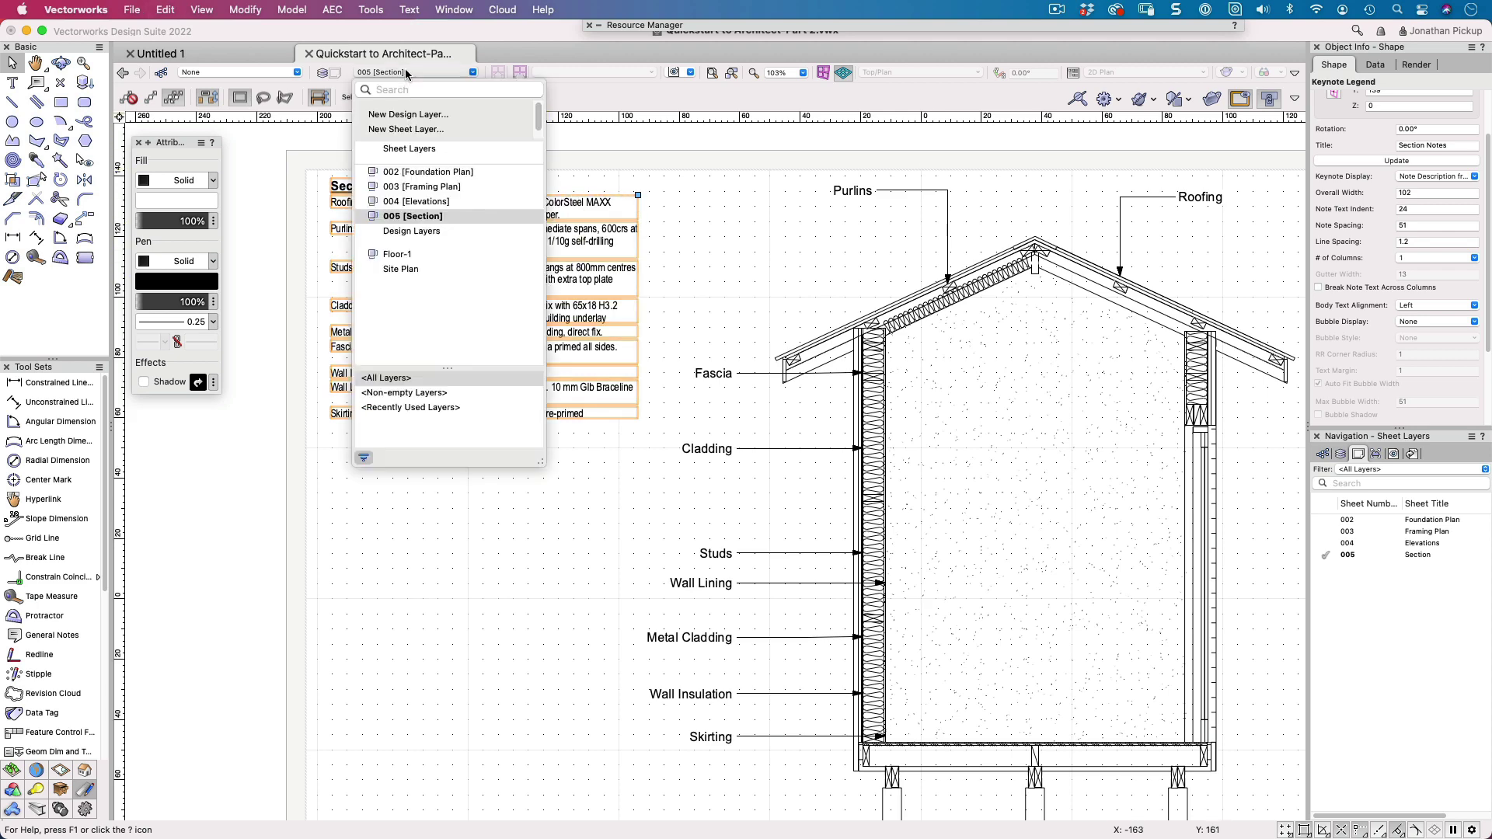
left_click(412, 201)
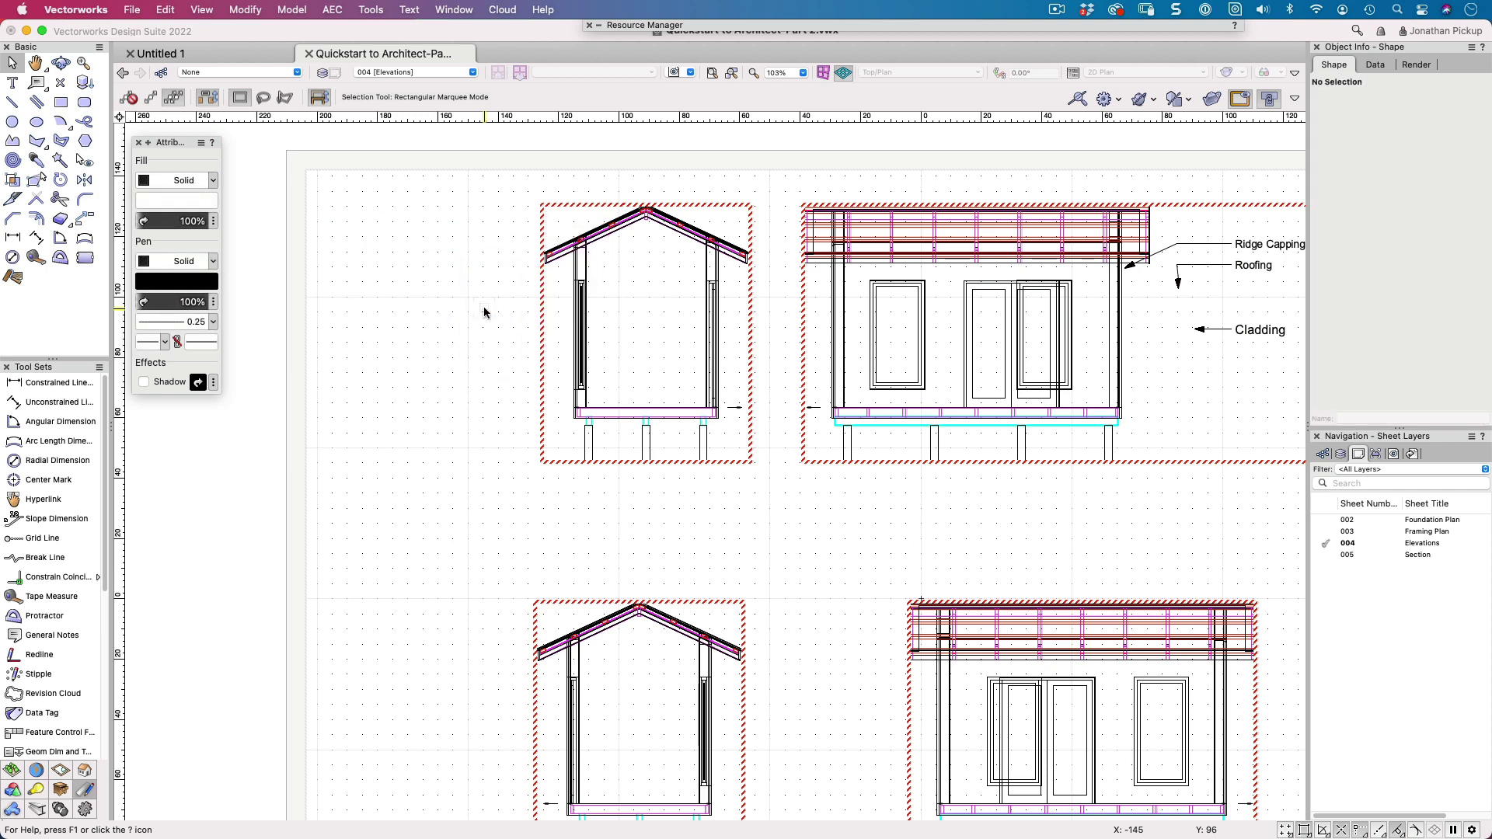
double_click(1229, 248)
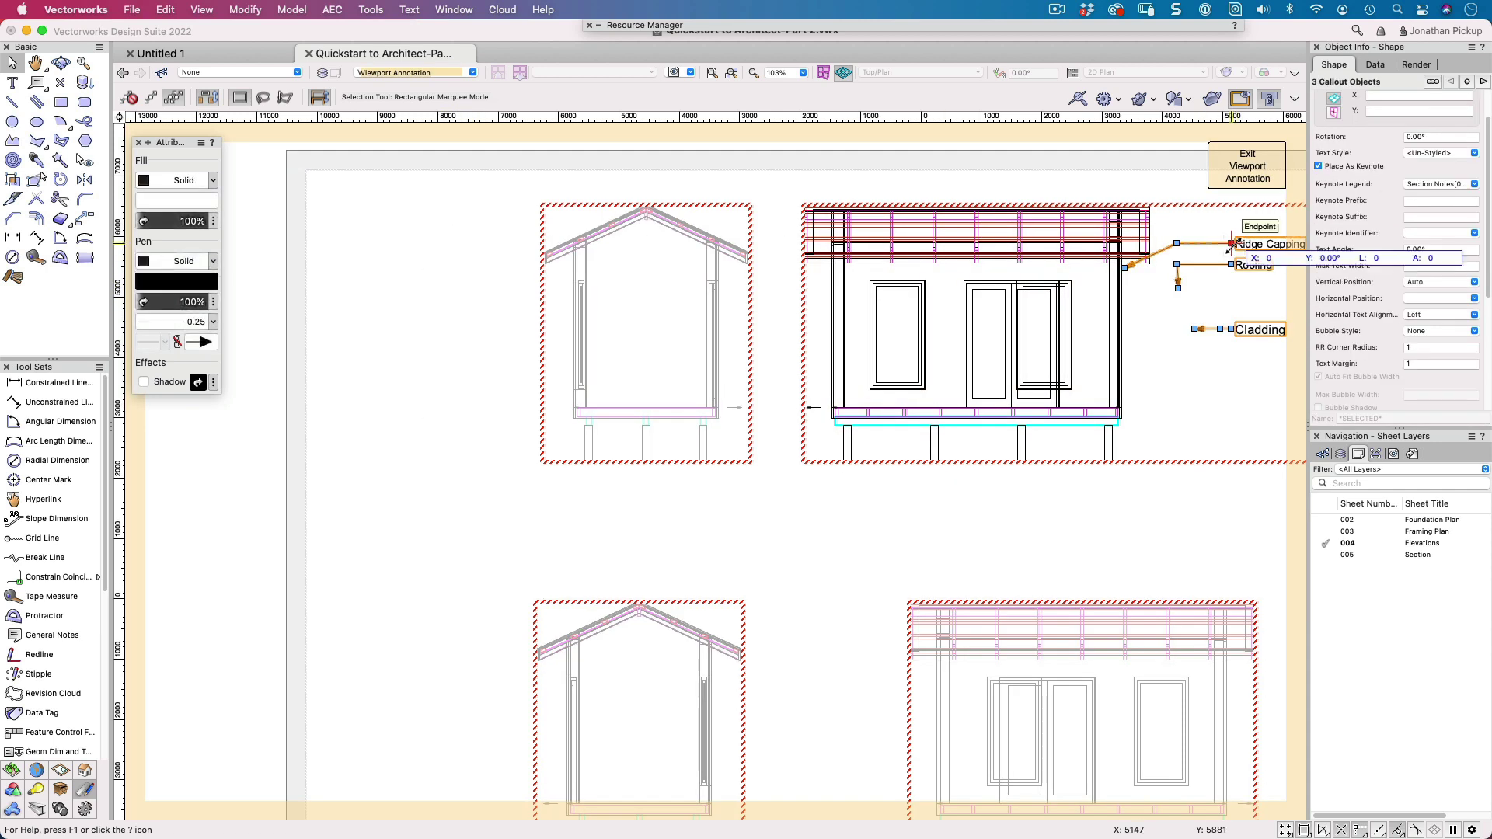
left_click(1232, 257)
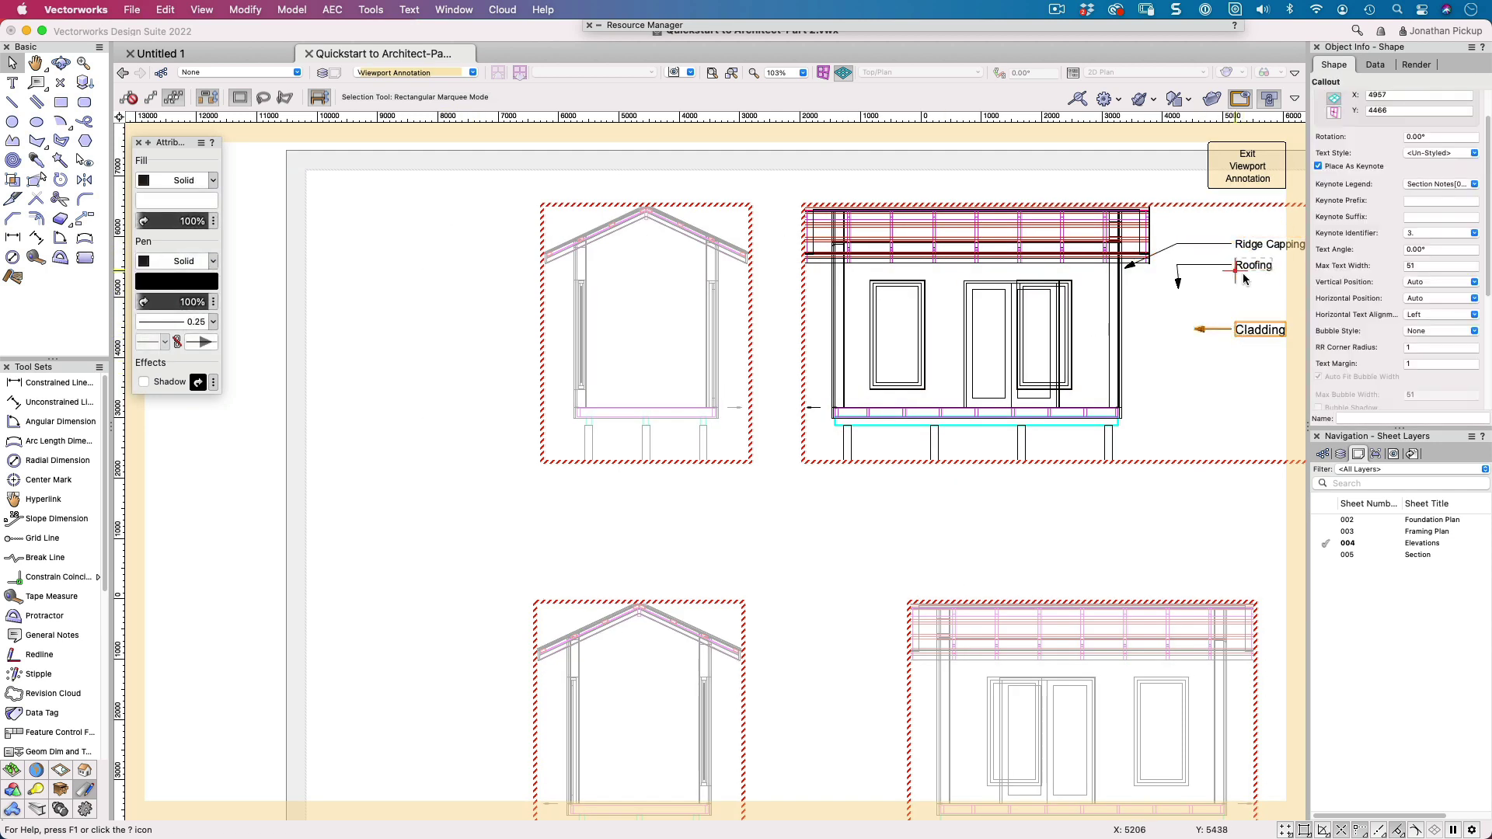
left_click(1247, 165)
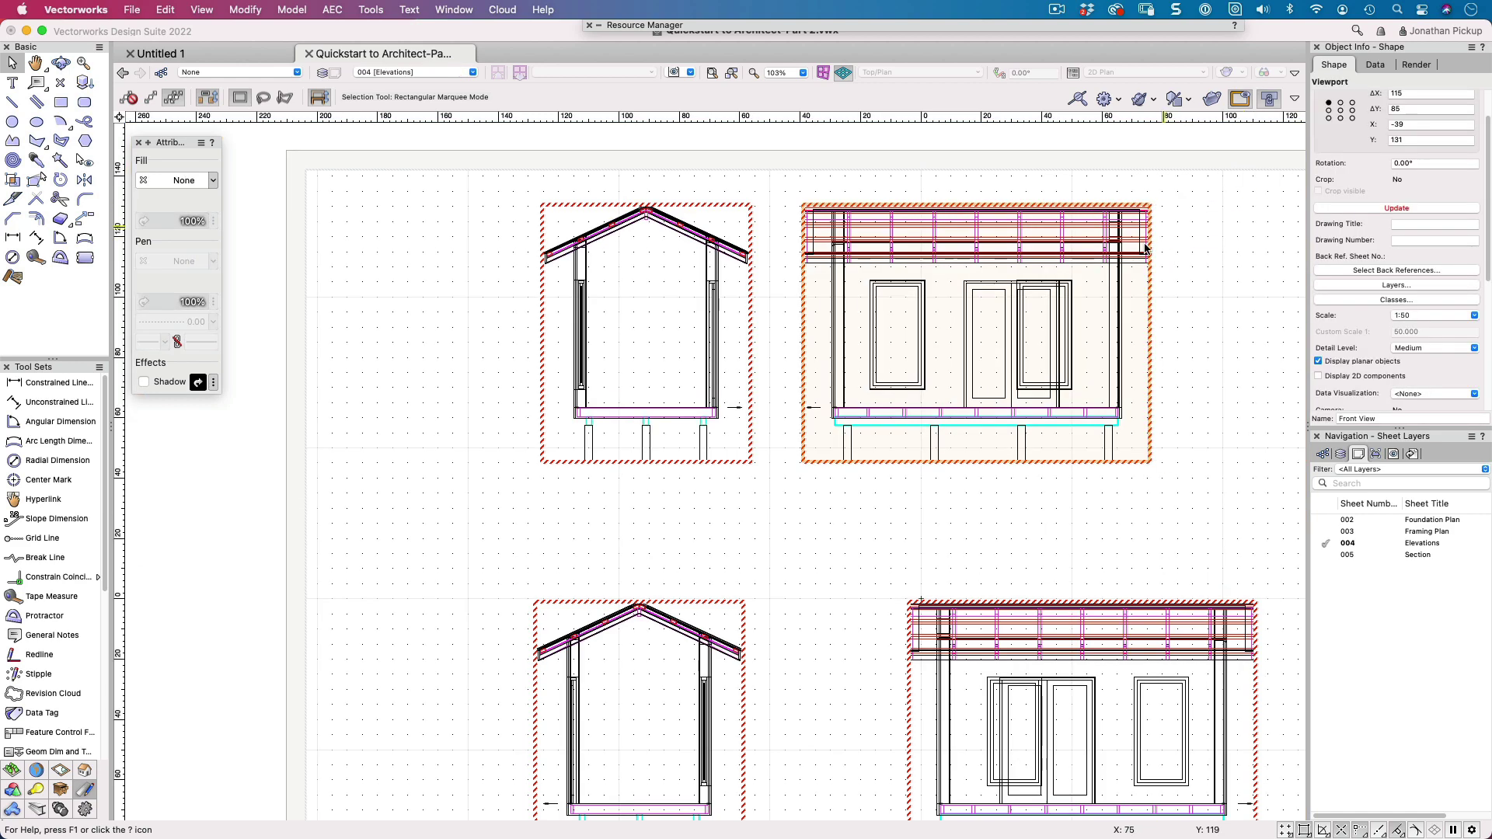
left_click(338, 434)
- Move the keynote legend to the sheet's top-left and retitle it 'Elevation Notes'
left_click(370, 326)
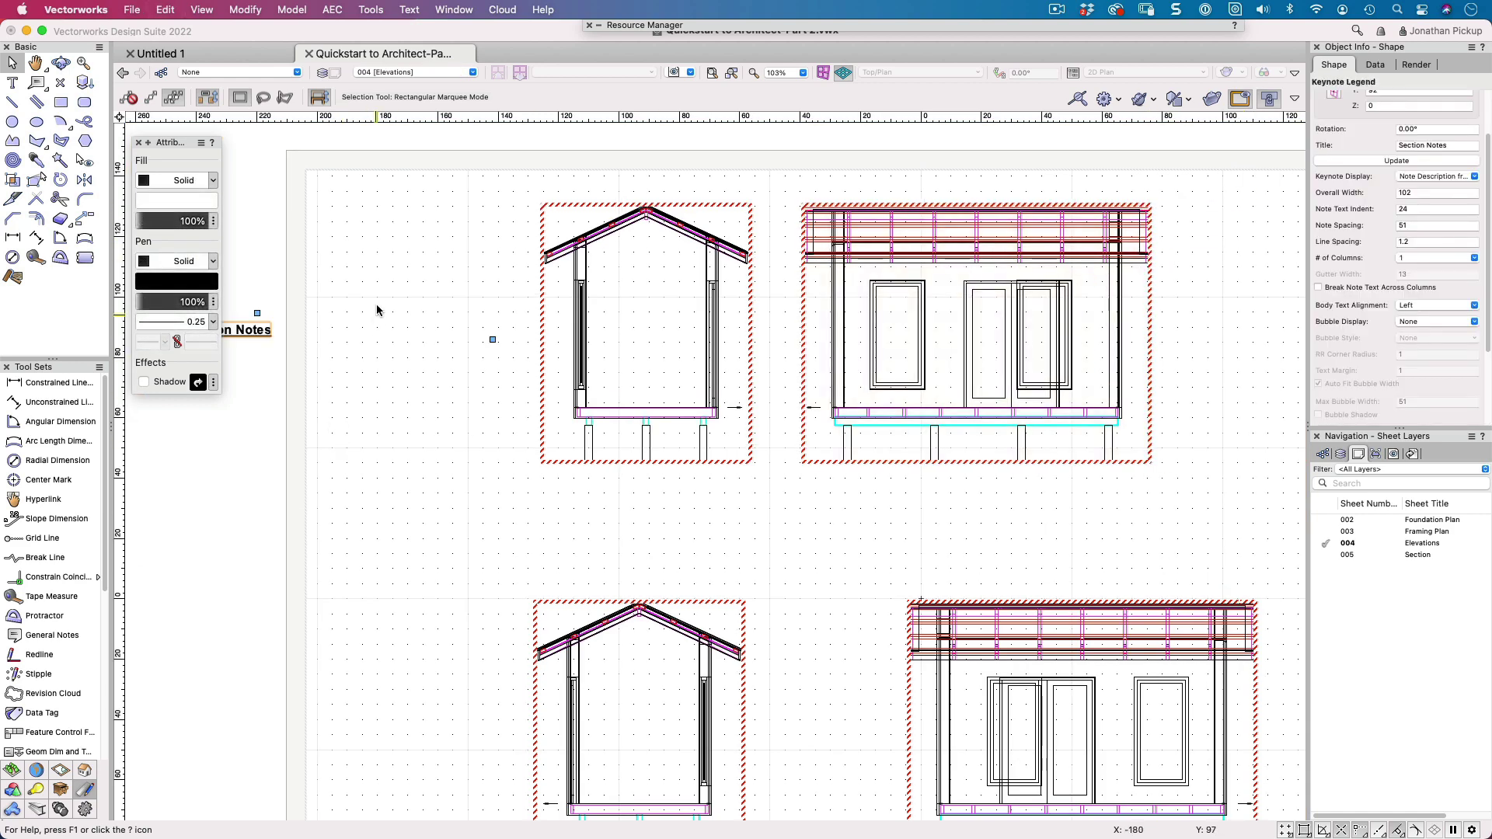
left_click_drag(261, 342, 395, 212)
left_click(1410, 145)
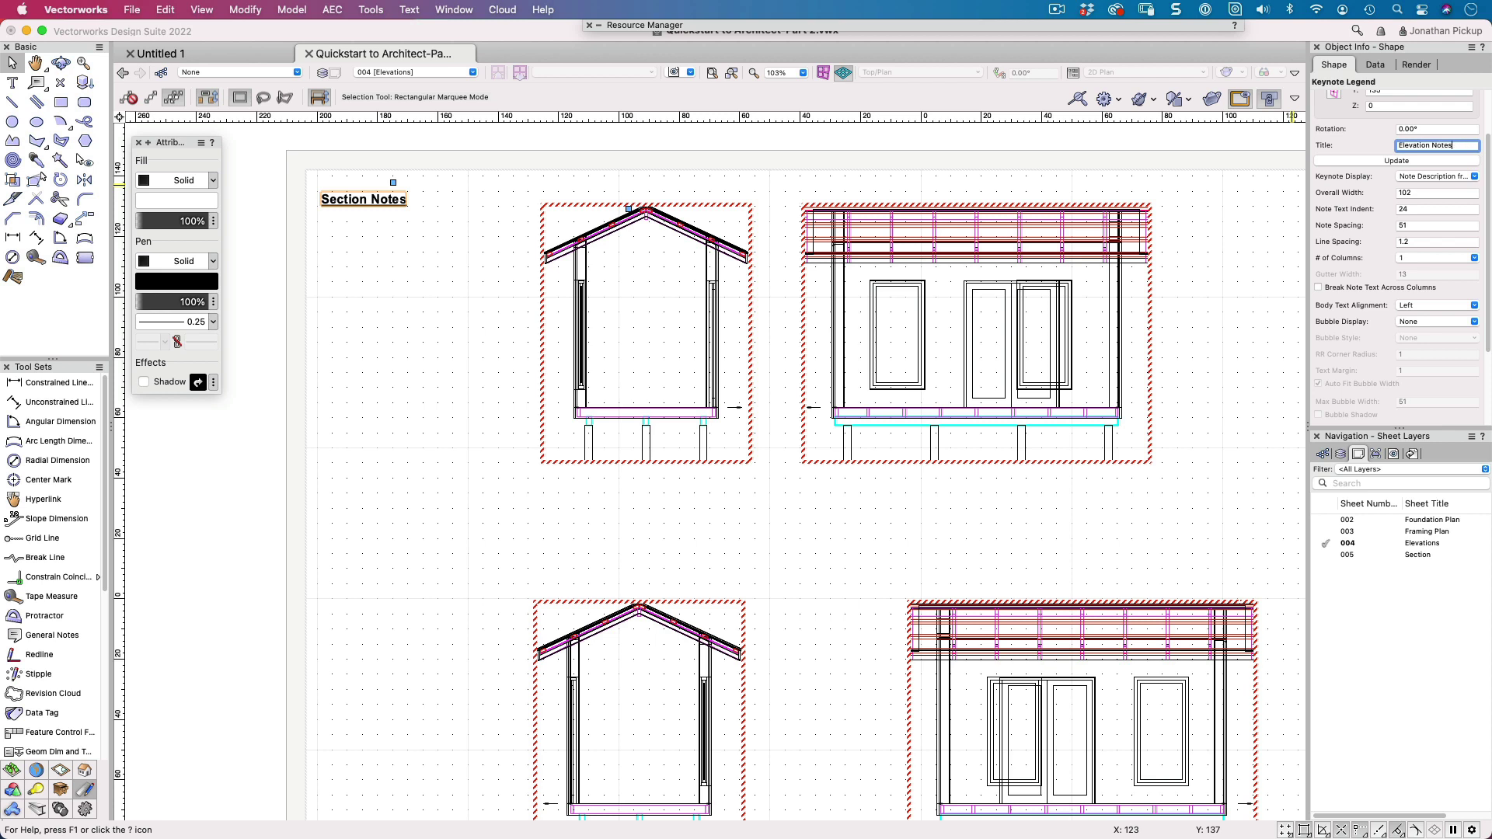
key("Return")
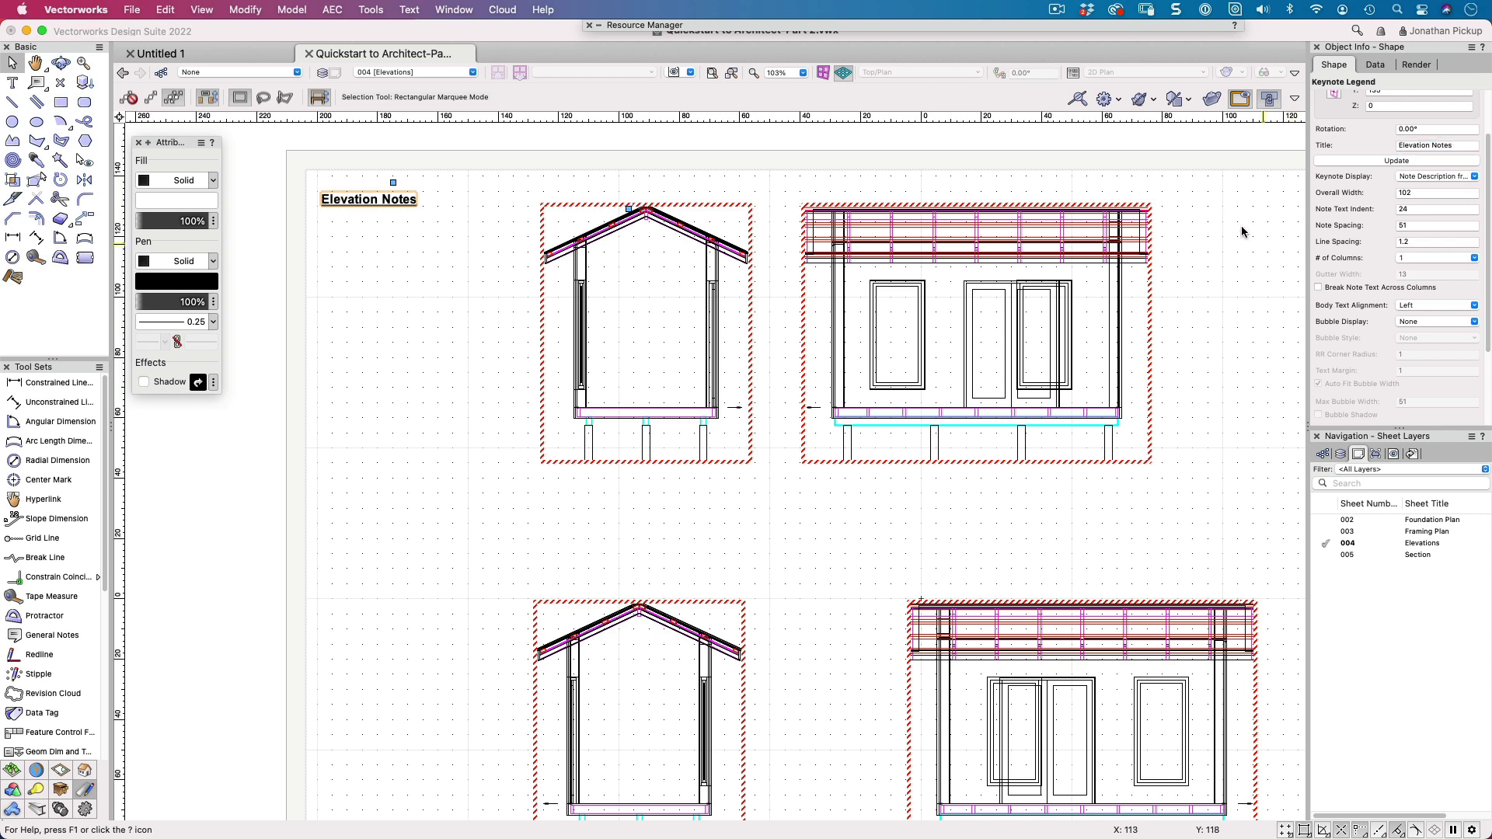
- On the 005 Section sheet, select and copy all nine callouts from the viewport annotations
left_click(442, 71)
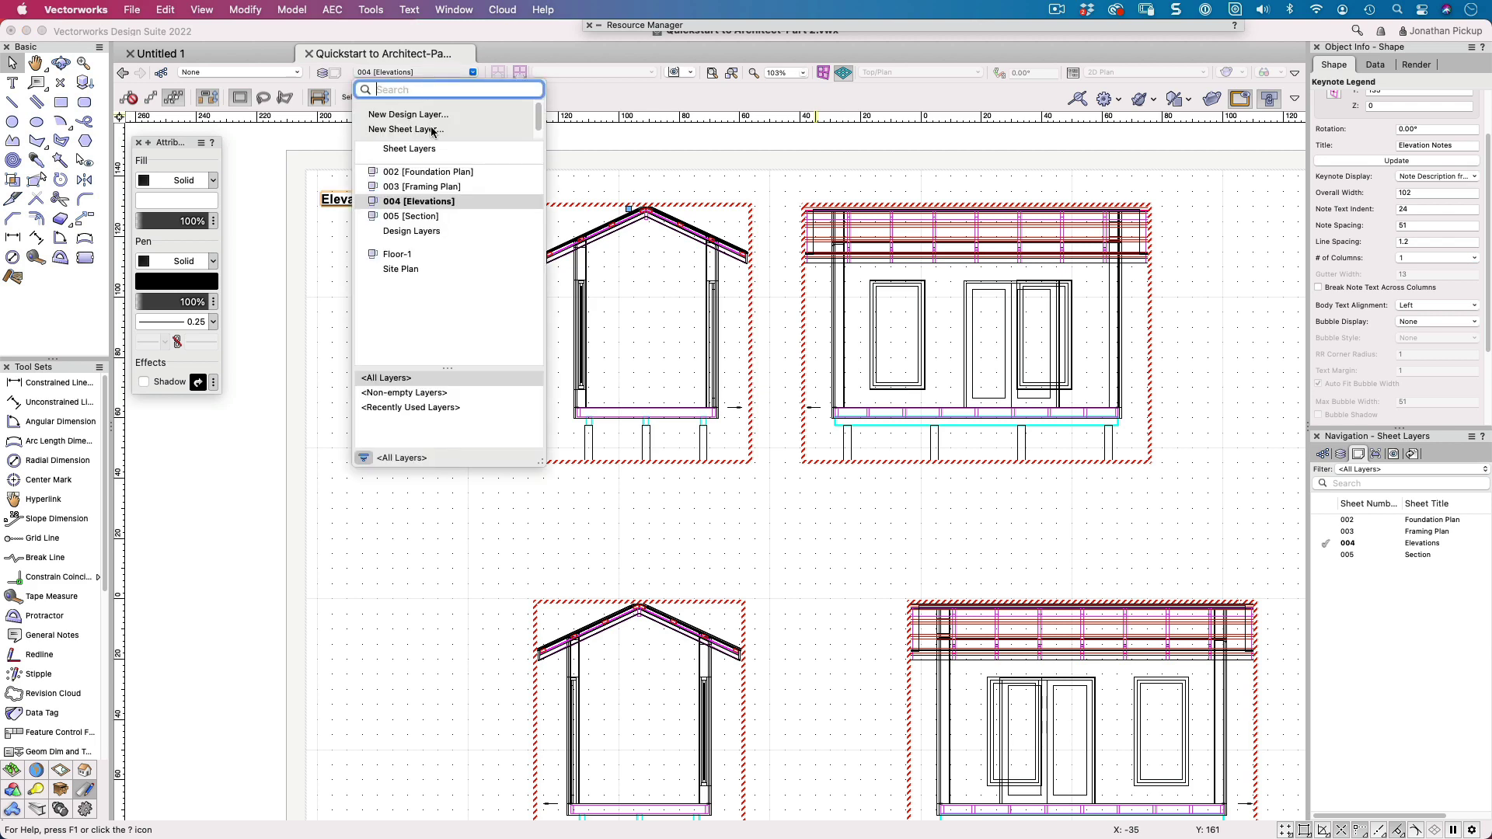
left_click(413, 218)
double_click(841, 186)
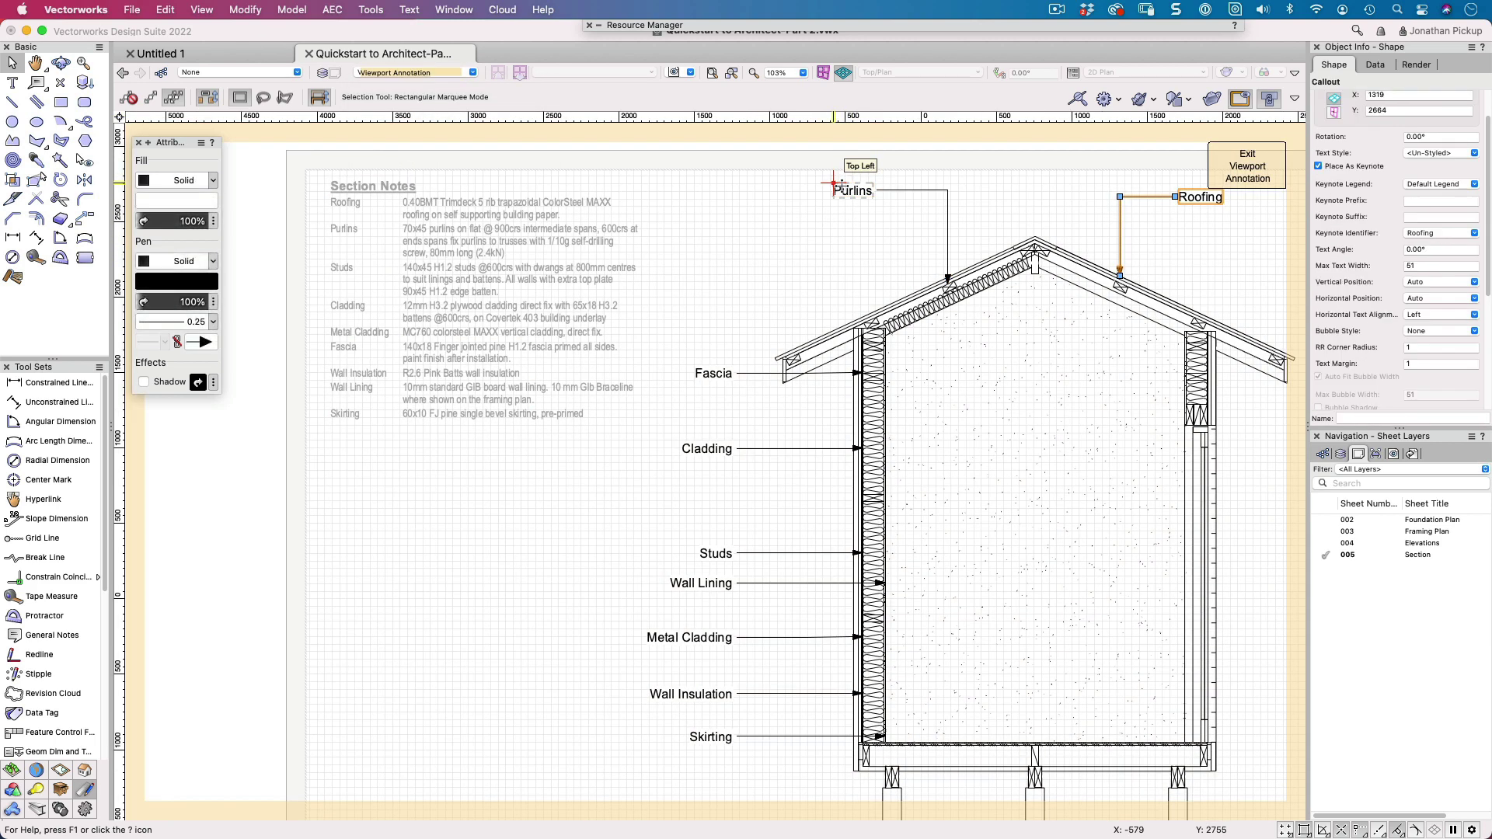
left_click(842, 187)
left_click(1201, 196, "shift")
left_click_drag(661, 346, 720, 775, "shift")
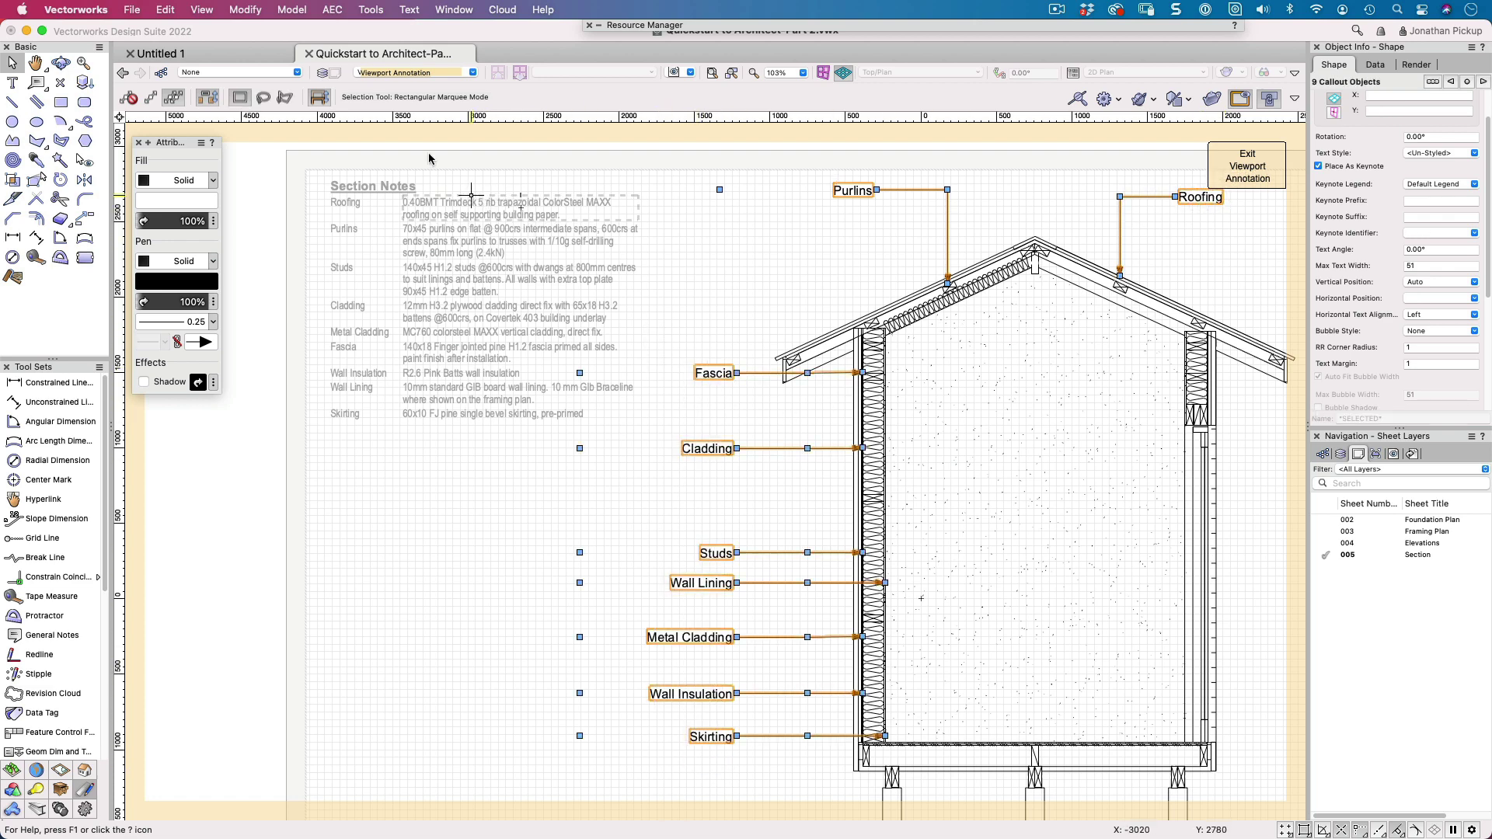
left_click(1248, 167)
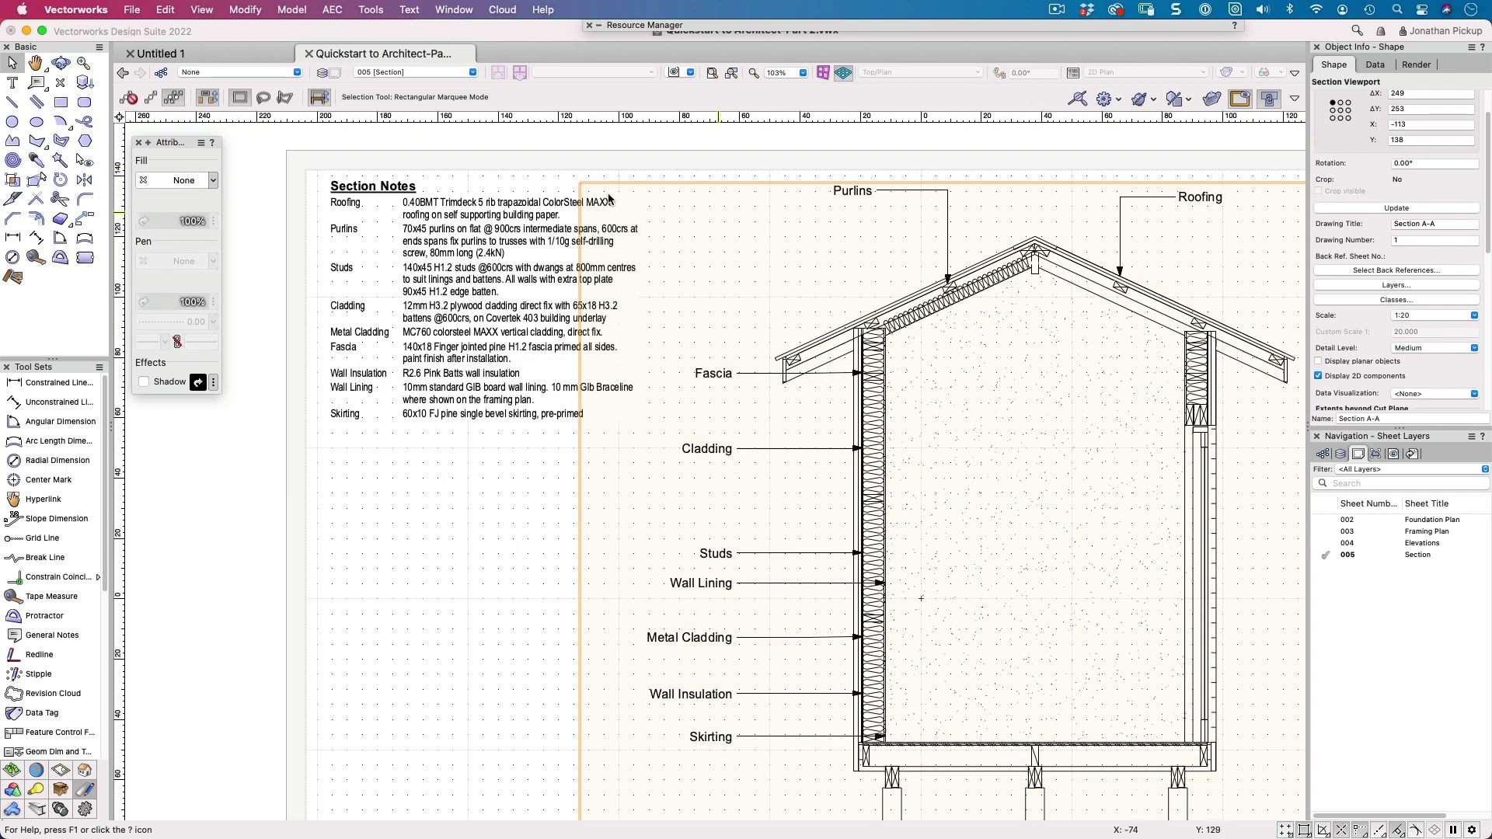
- Back on 004 Elevations, update the front elevation viewport and enter its annotations
left_click(409, 73)
left_click(407, 201)
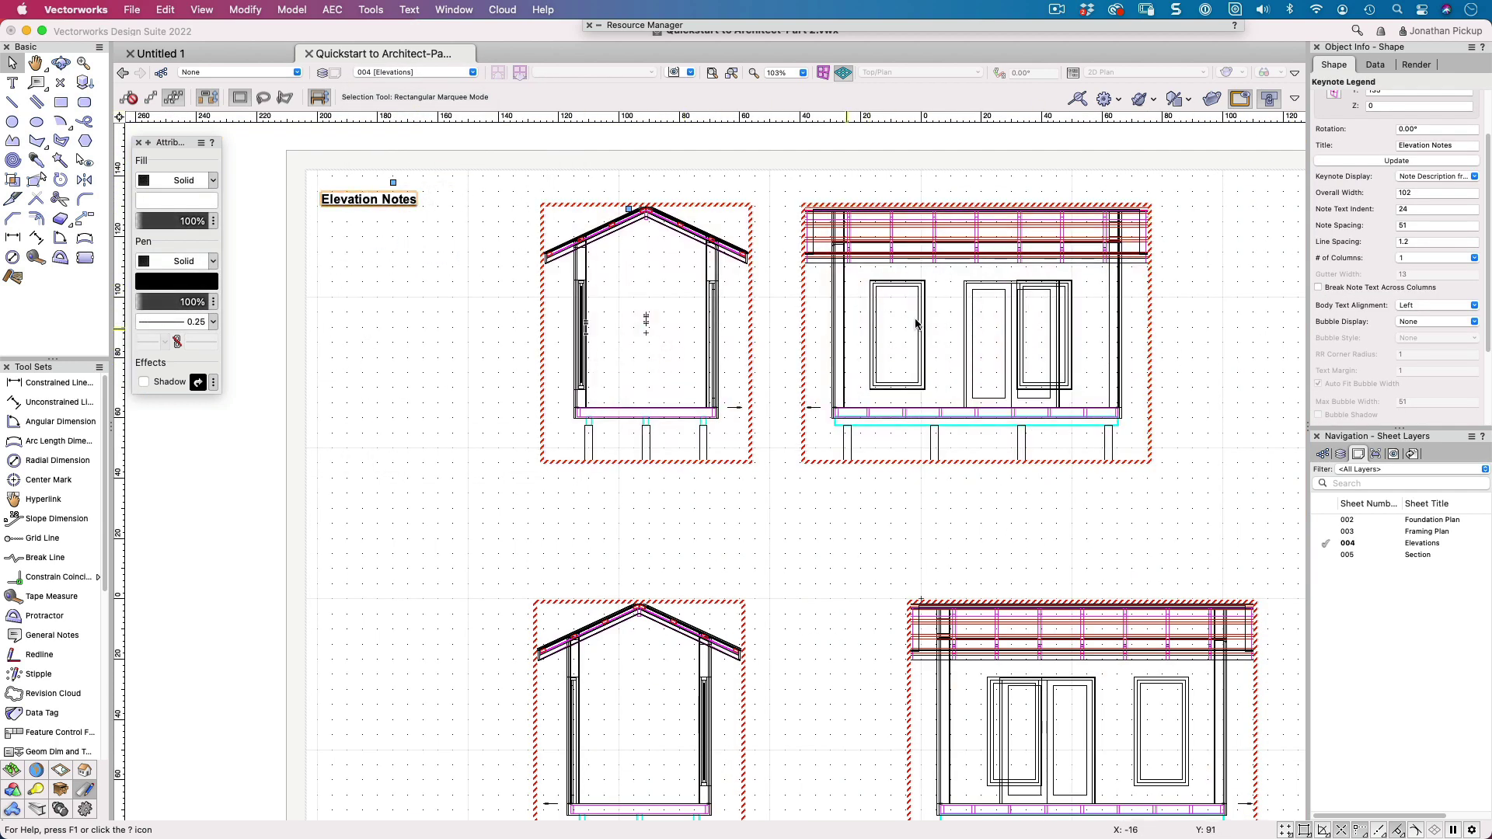
left_click(1068, 314)
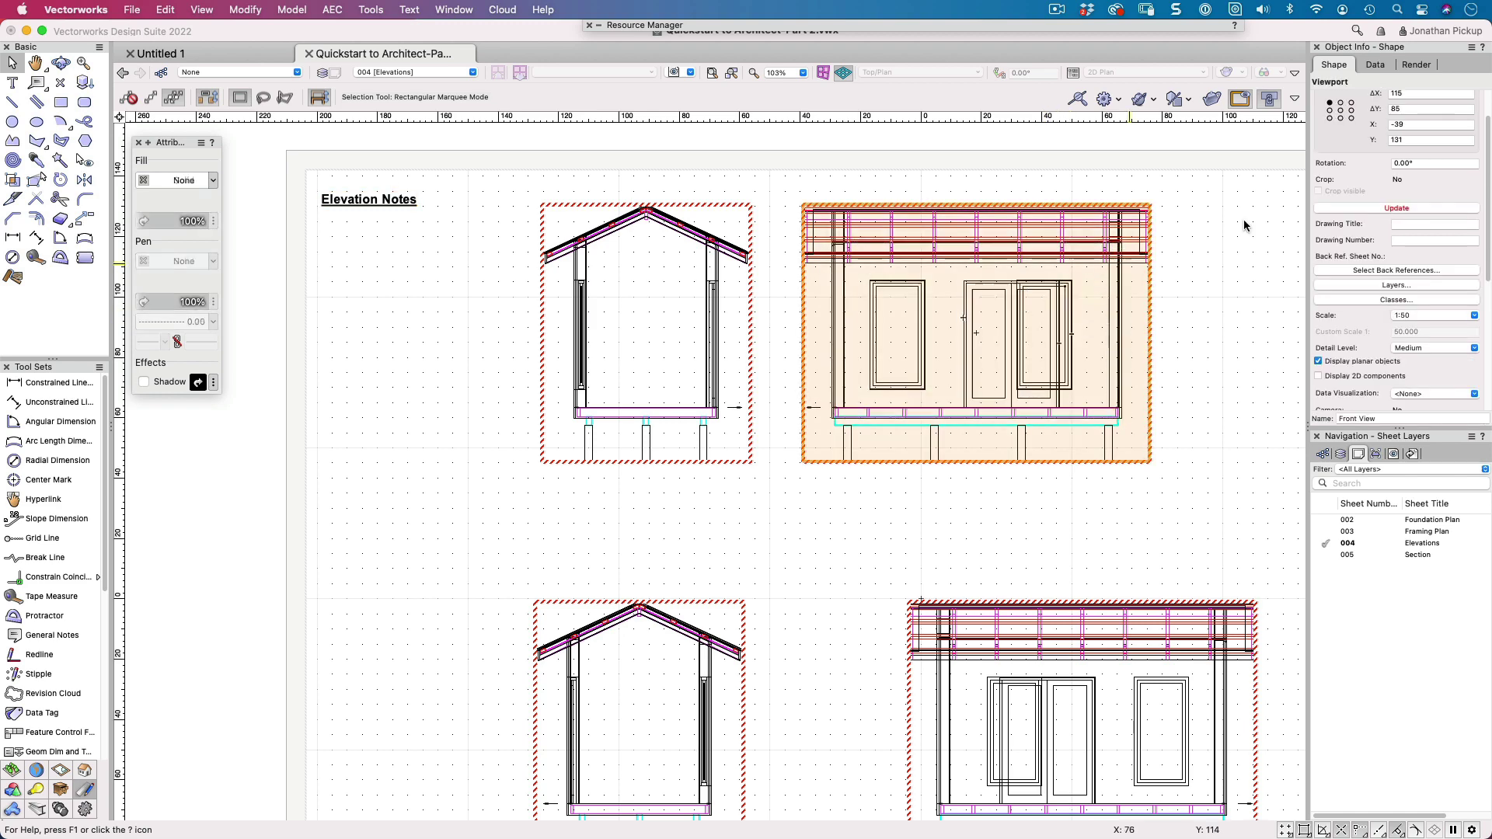
left_click(1399, 209)
double_click(1120, 268)
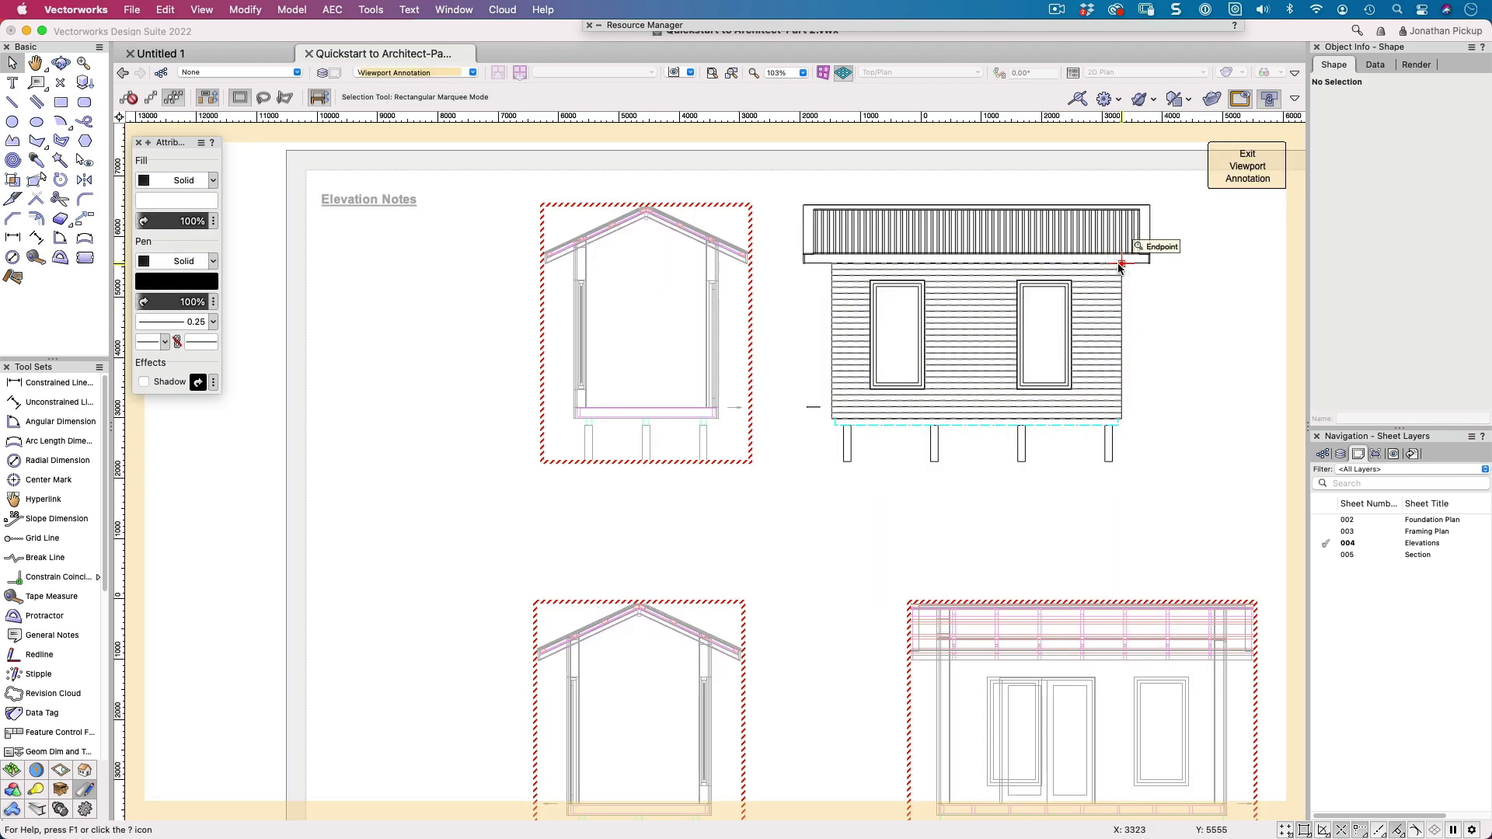
- Paste the section callouts in place on the front elevation and delete the Purlins callout
key("alt+super+v")
scroll(871, 383, "right", 10)
scroll(870, 383, "up", 4)
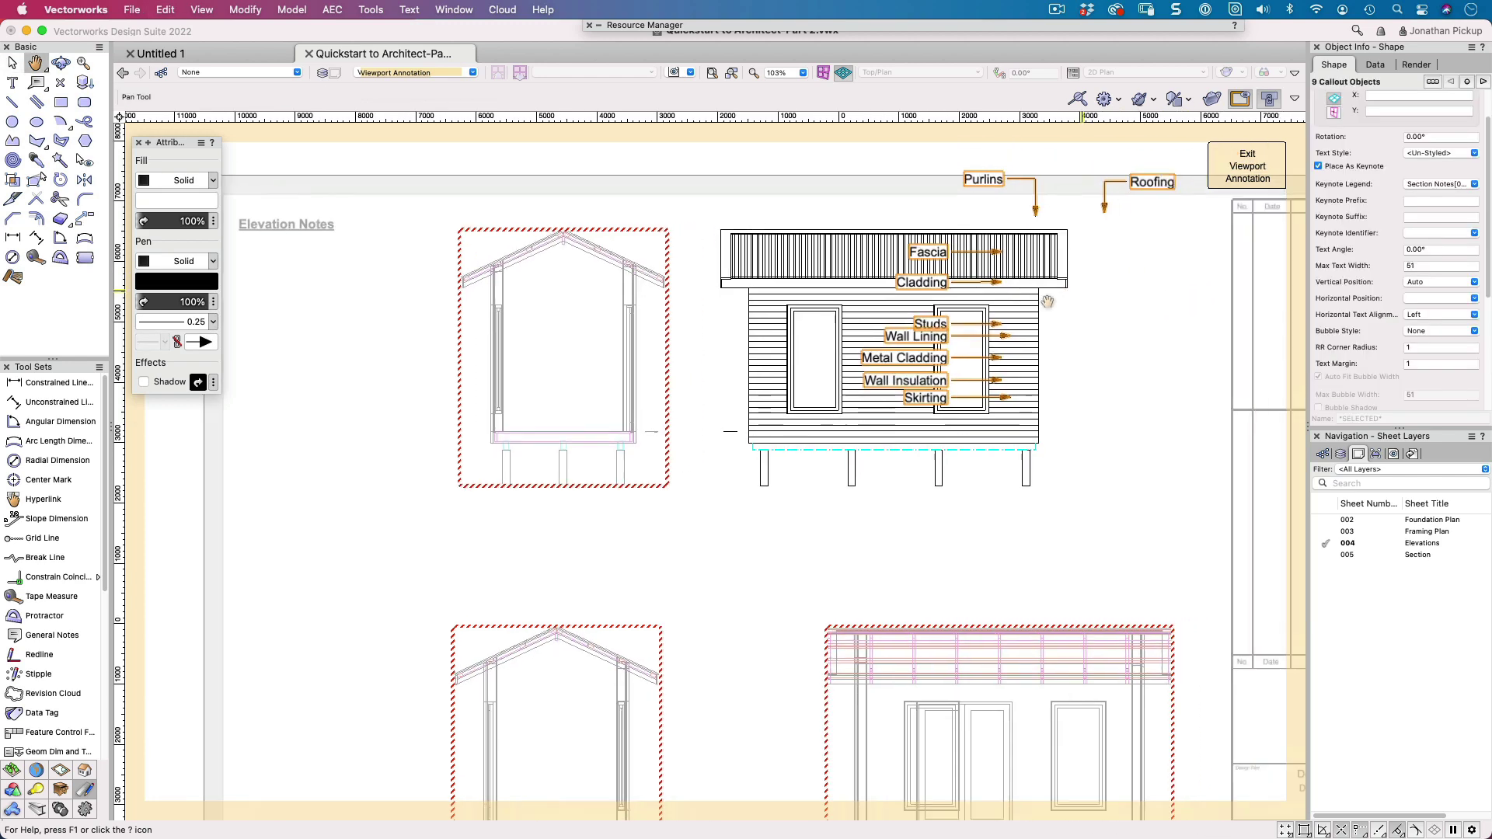
left_click(751, 292)
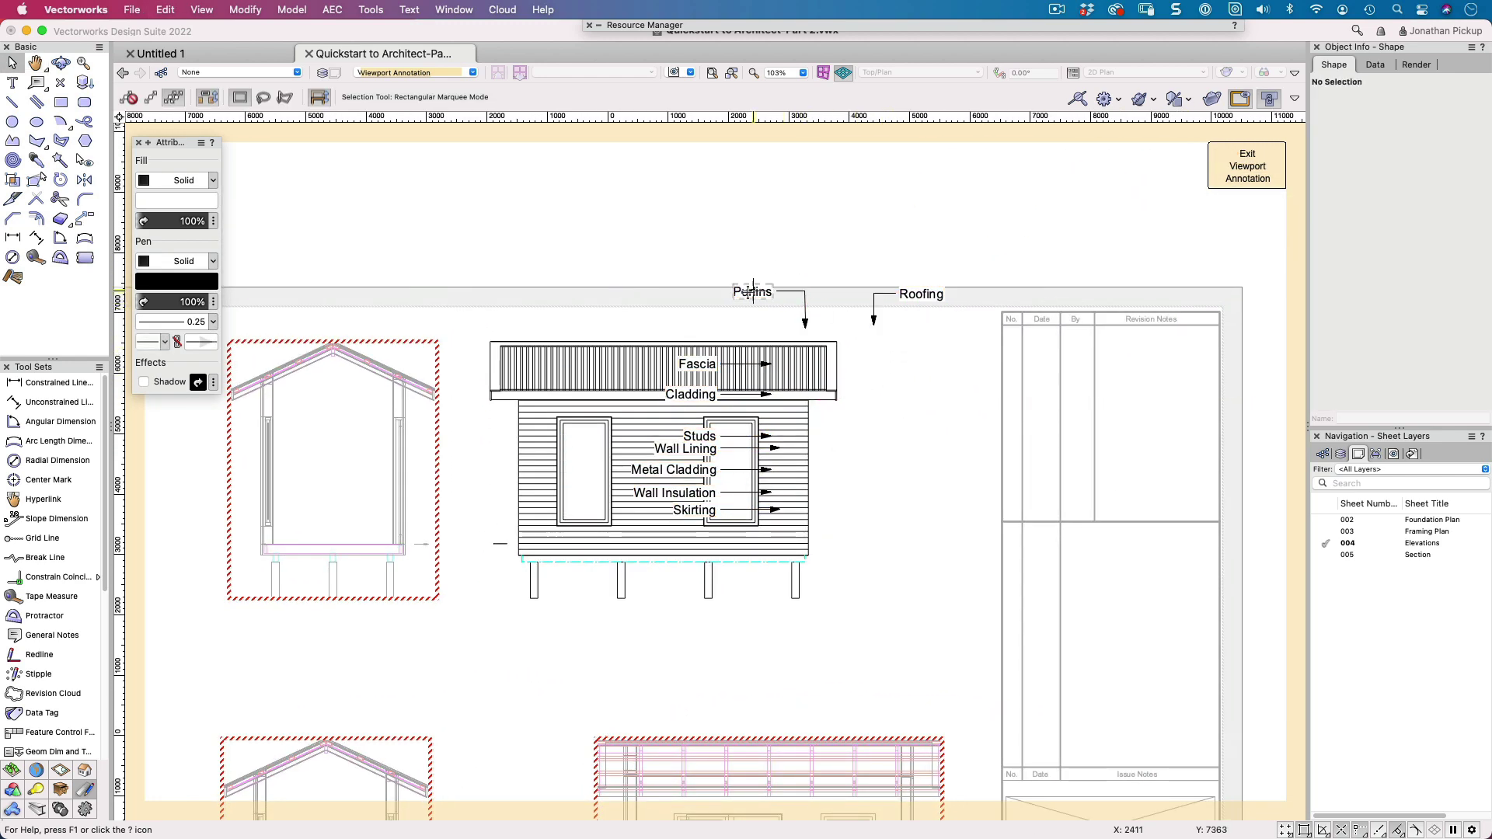
key("BackSpace")
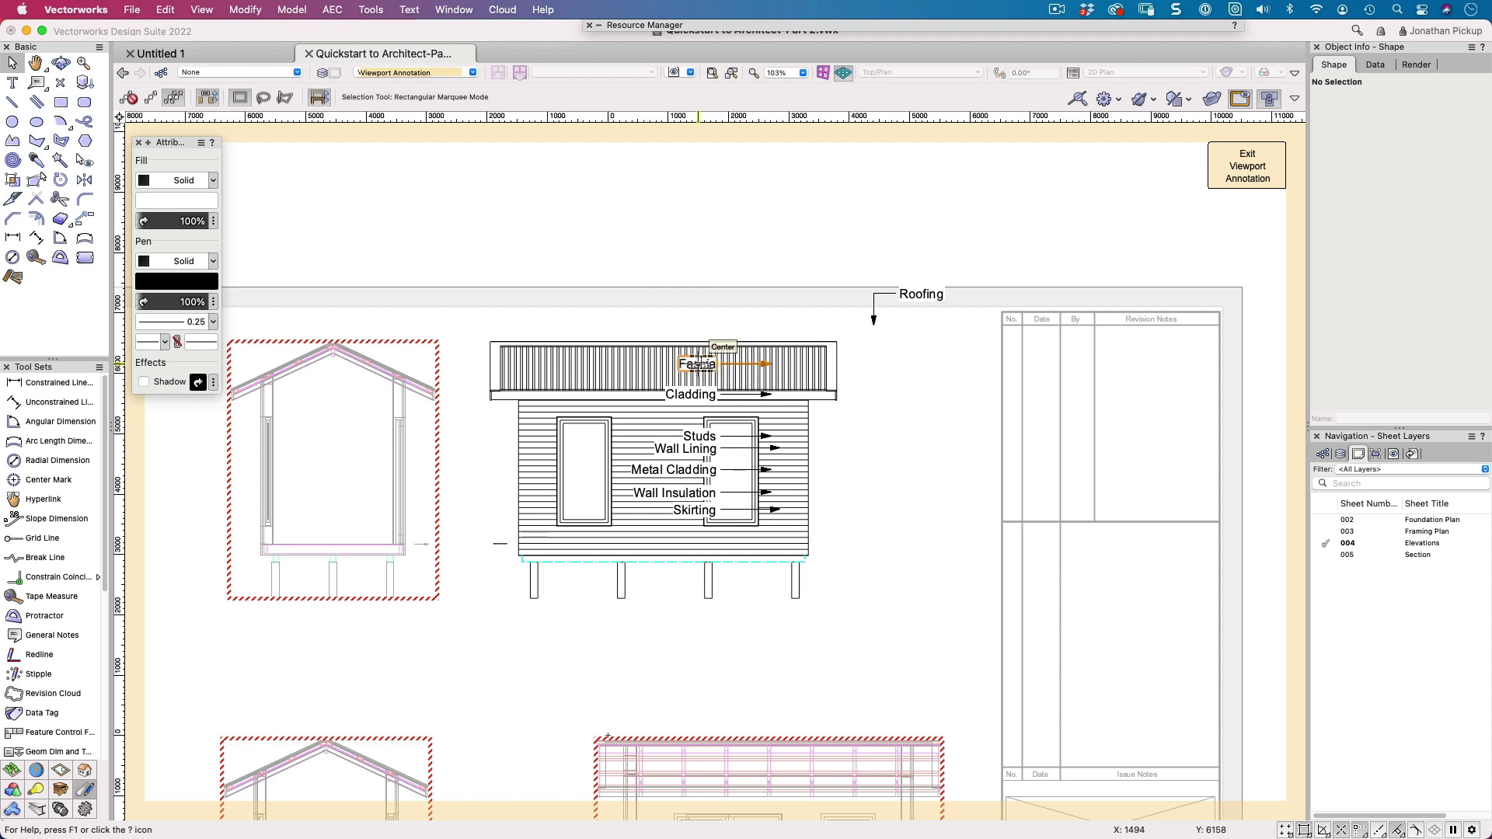
- Move the Studs callout down toward Wall Lining, then select the four remaining callouts
left_click(691, 394)
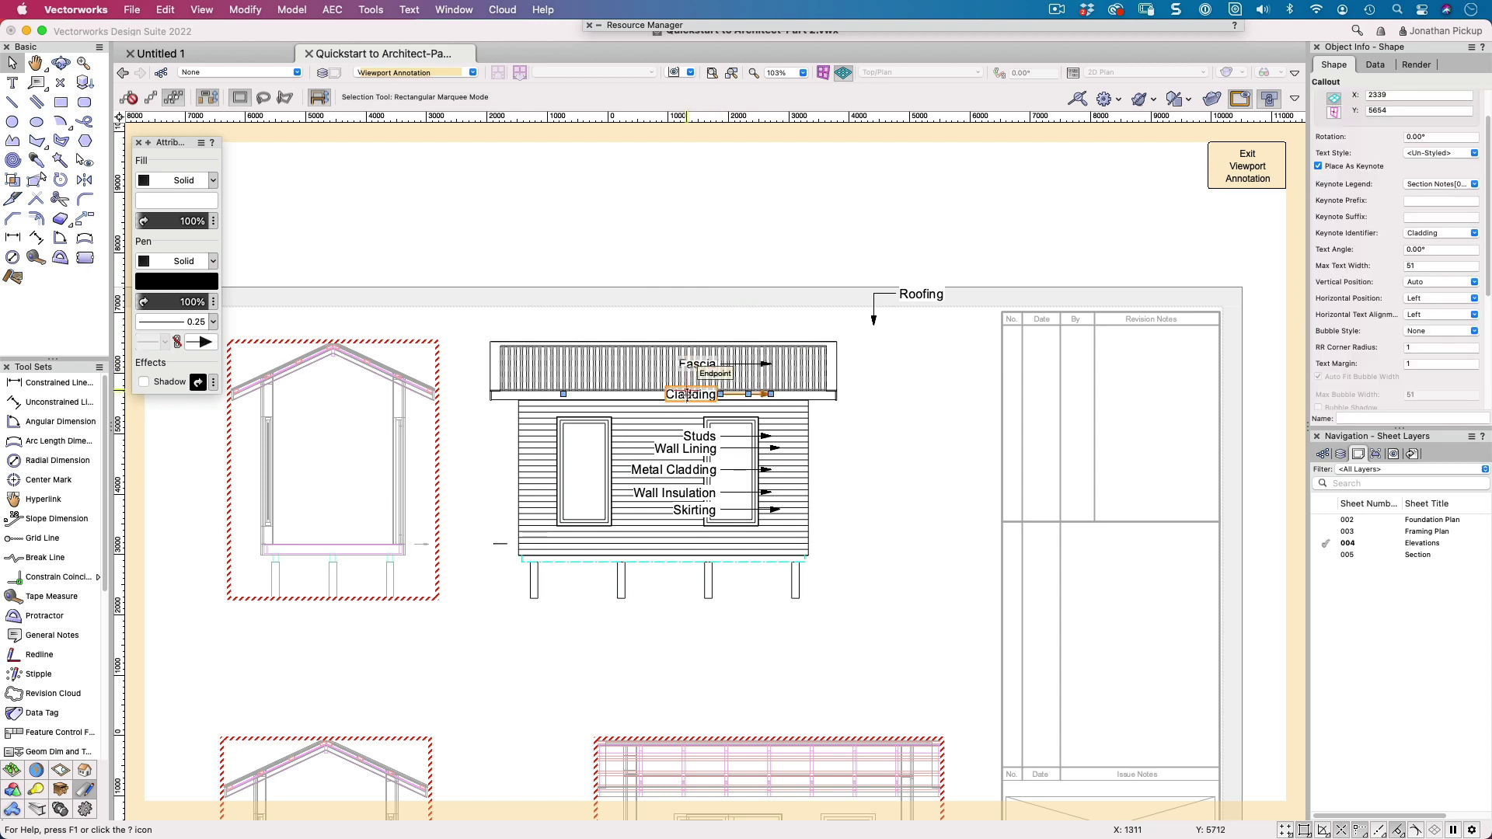
left_click(687, 434)
left_click_drag(684, 428, 673, 501)
left_click(644, 347)
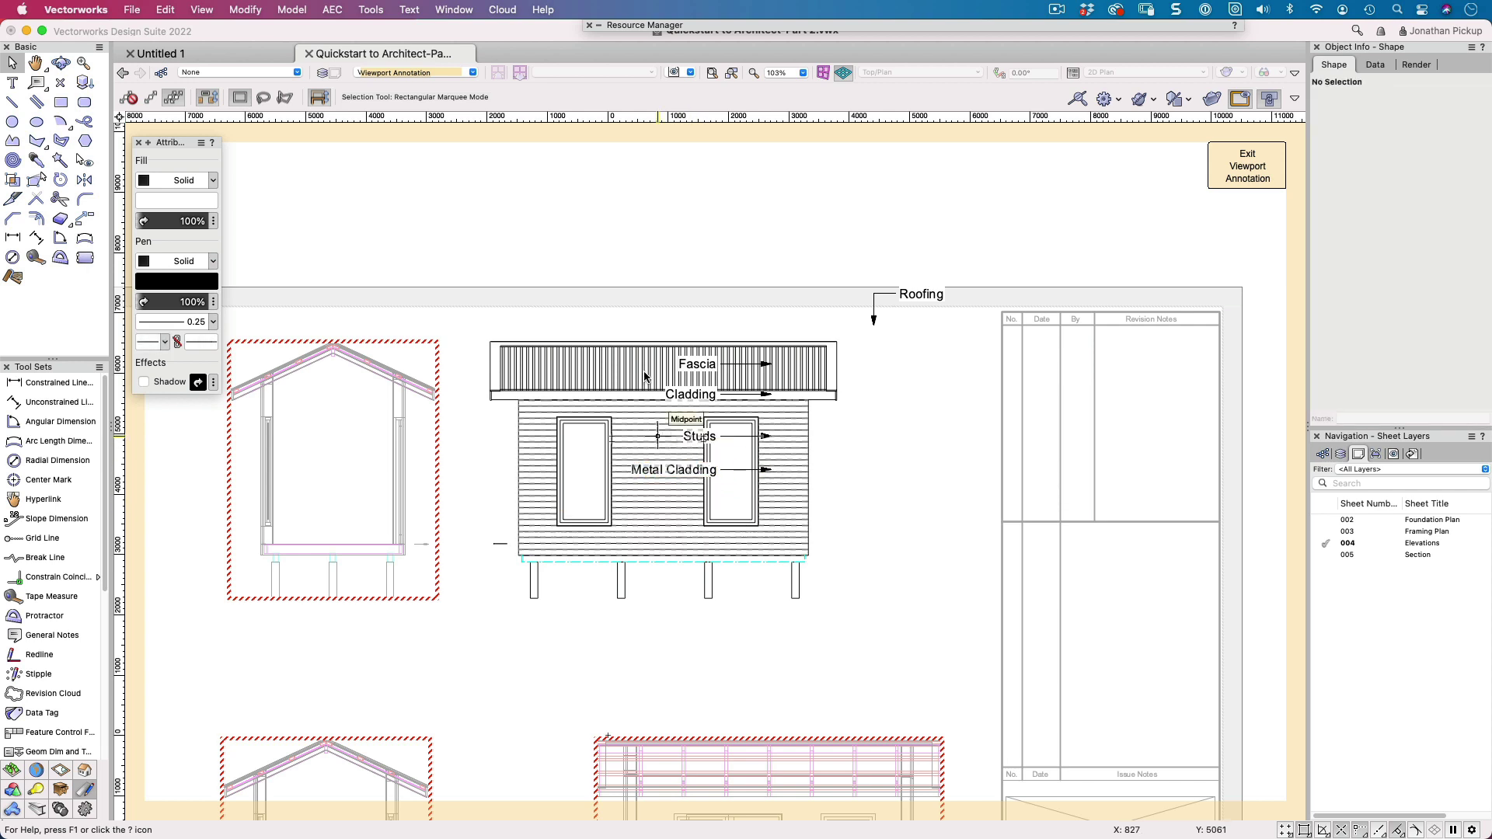
left_click_drag(606, 294, 852, 539)
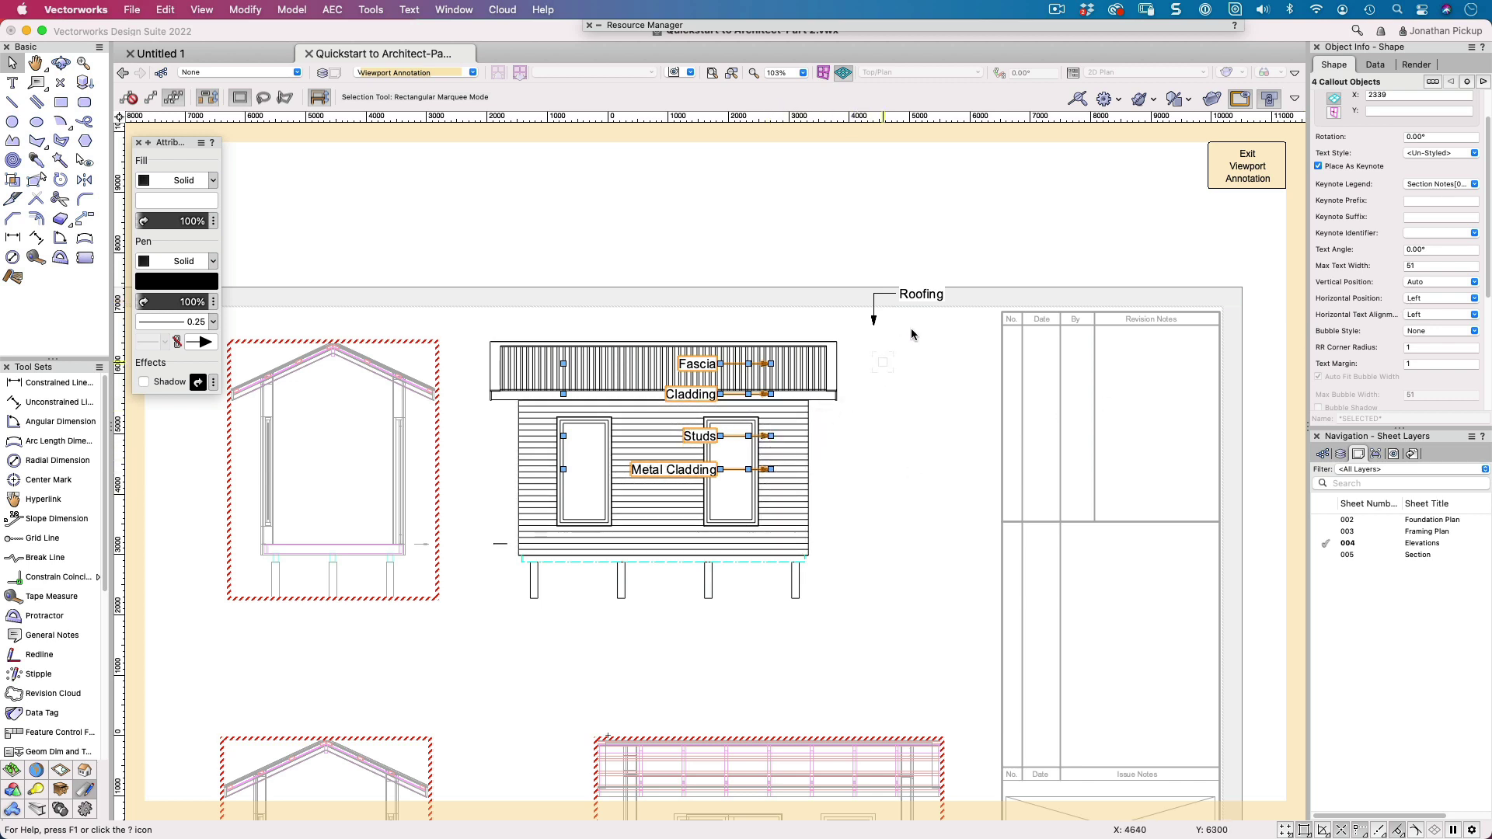
- Set the selected callouts' Horizontal Position to Right in Object Info
left_click(1421, 299)
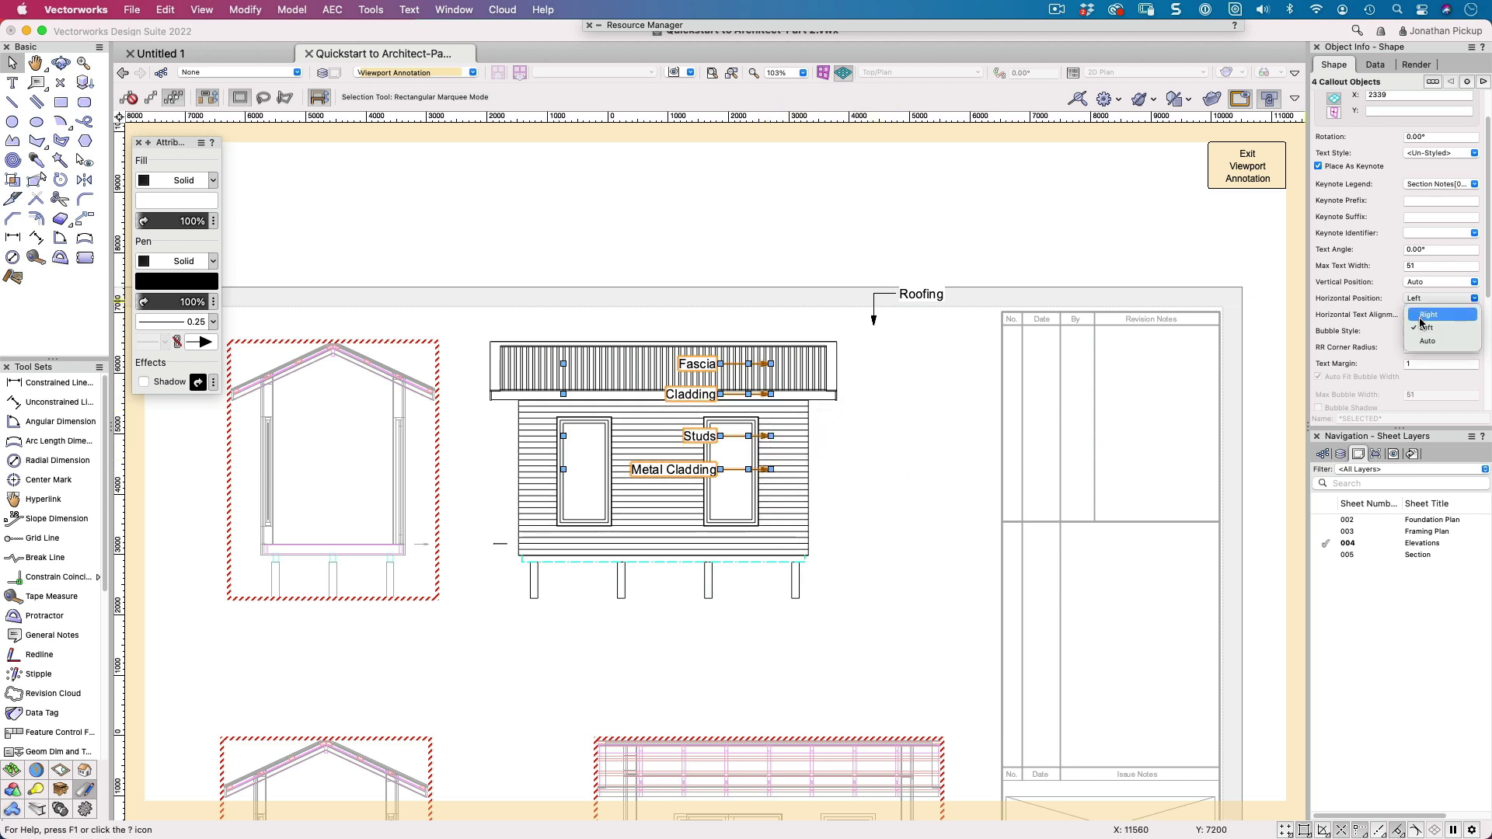
left_click(1430, 325)
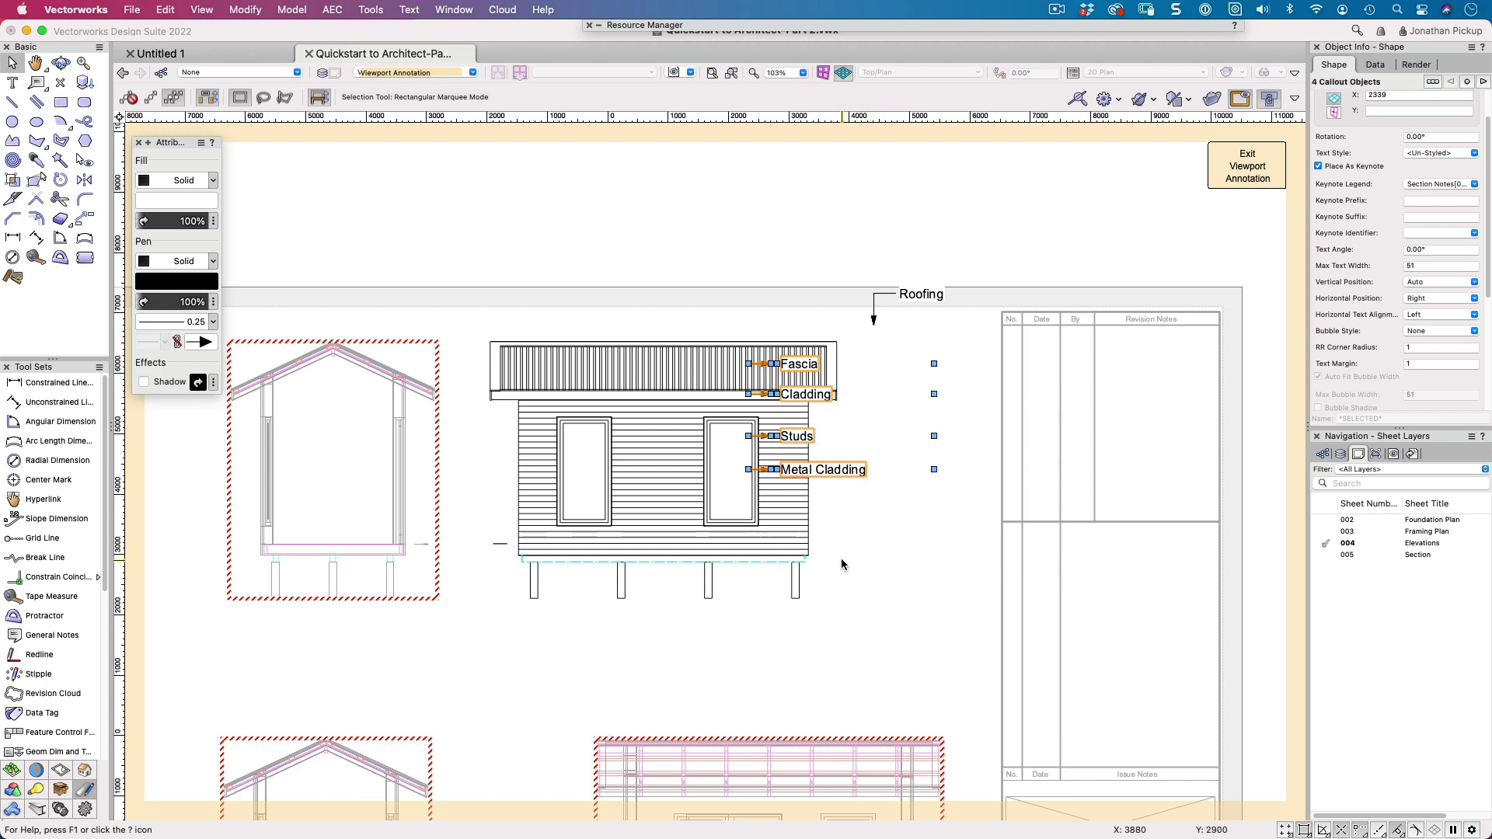
left_click(893, 505)
- Swing the Fascia, Cladding, Studs and Metal Cladding arrows to point left
scroll(782, 362, "up", 5)
left_click(813, 390)
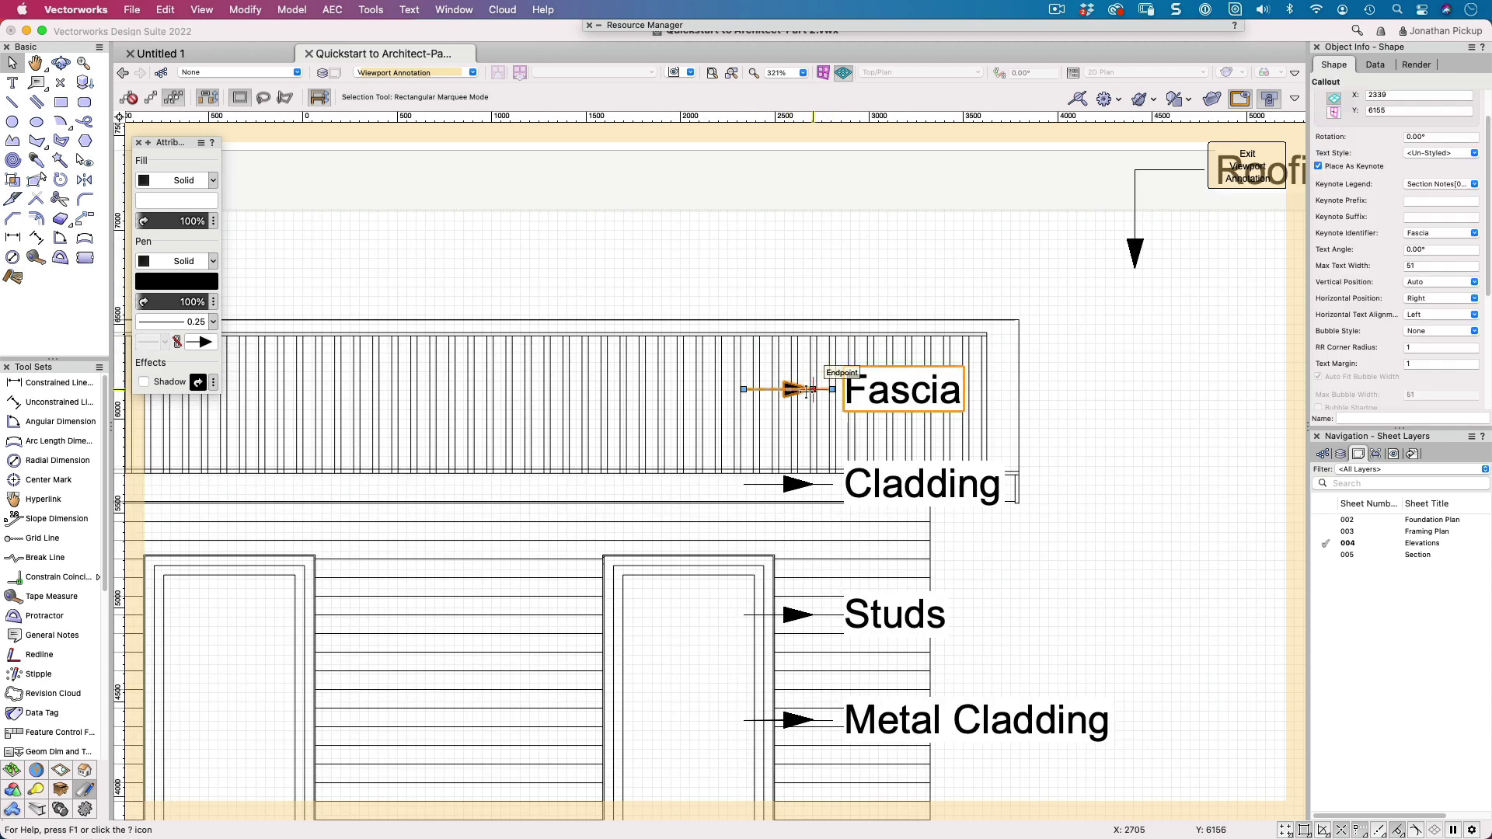
left_click_drag(813, 389, 658, 389)
left_click(817, 486)
left_click_drag(813, 485, 638, 484)
left_click(812, 616)
left_click_drag(812, 615, 667, 615)
left_click(864, 718)
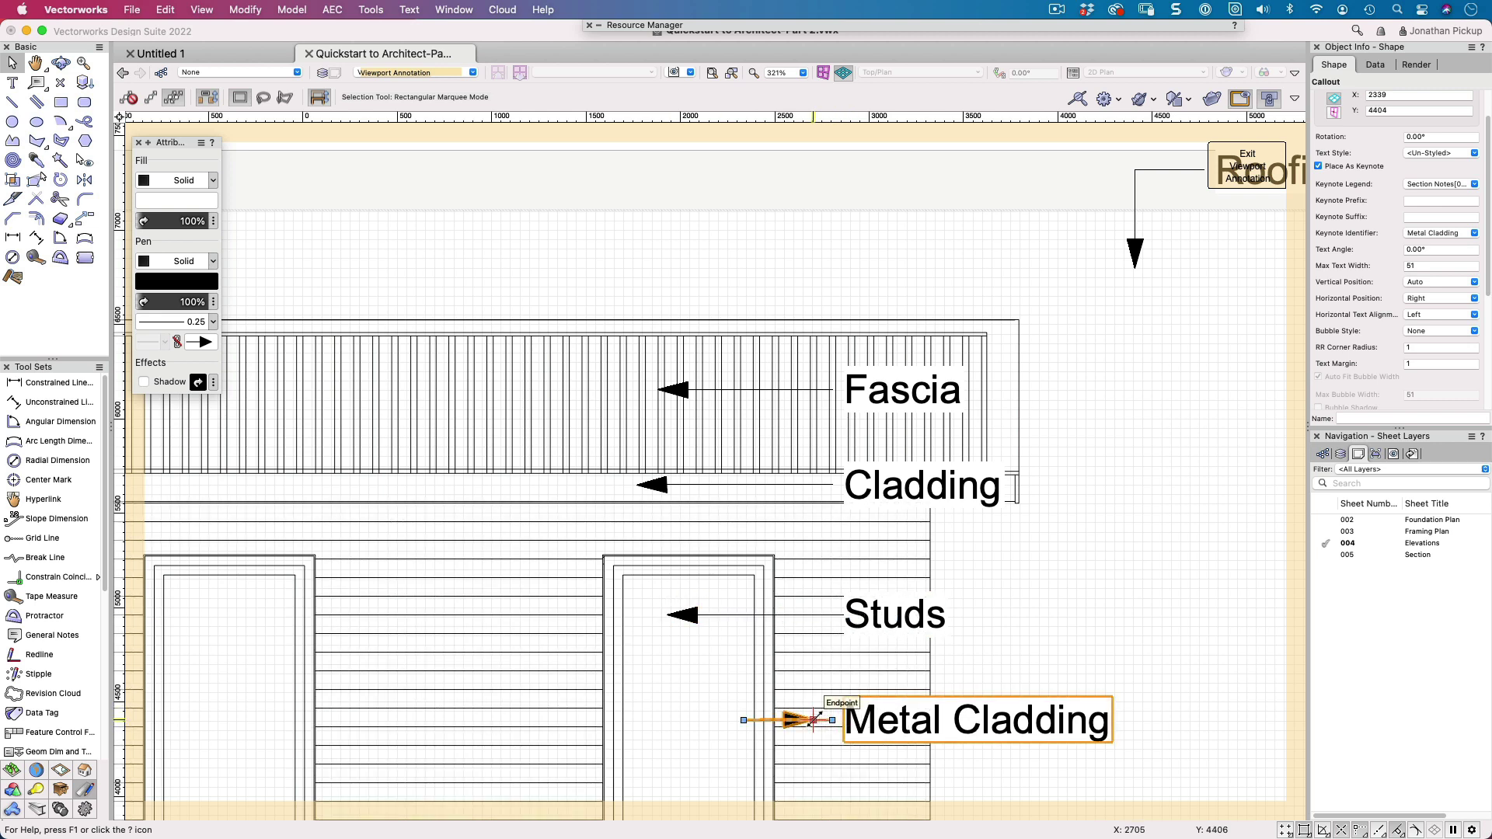
left_click_drag(813, 720, 683, 721)
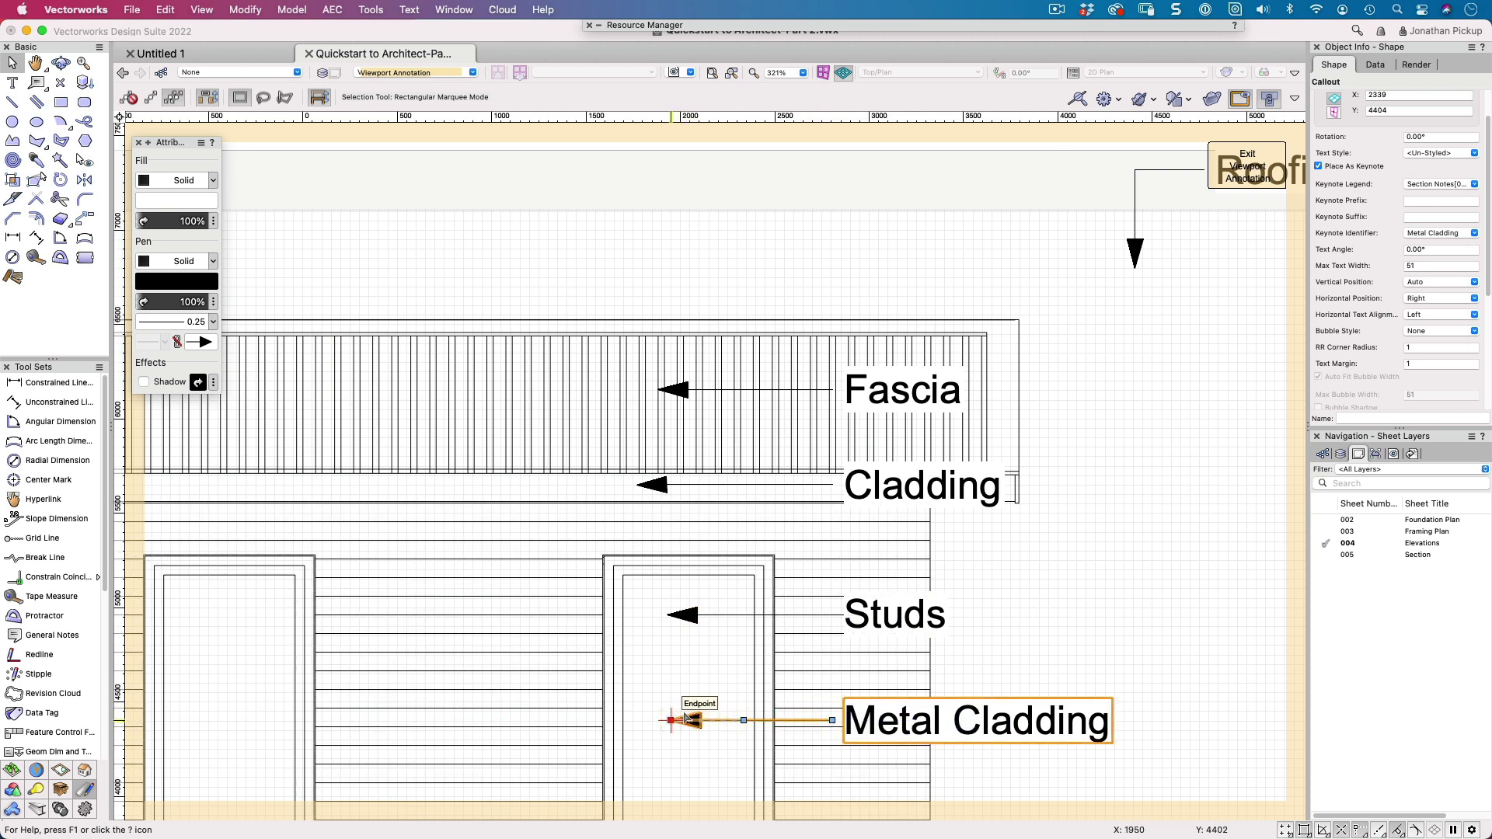
- Delete the Studs callout and move the other callouts to the elevation's right edge
left_click(868, 631)
key("Delete")
scroll(894, 599, "down", 3)
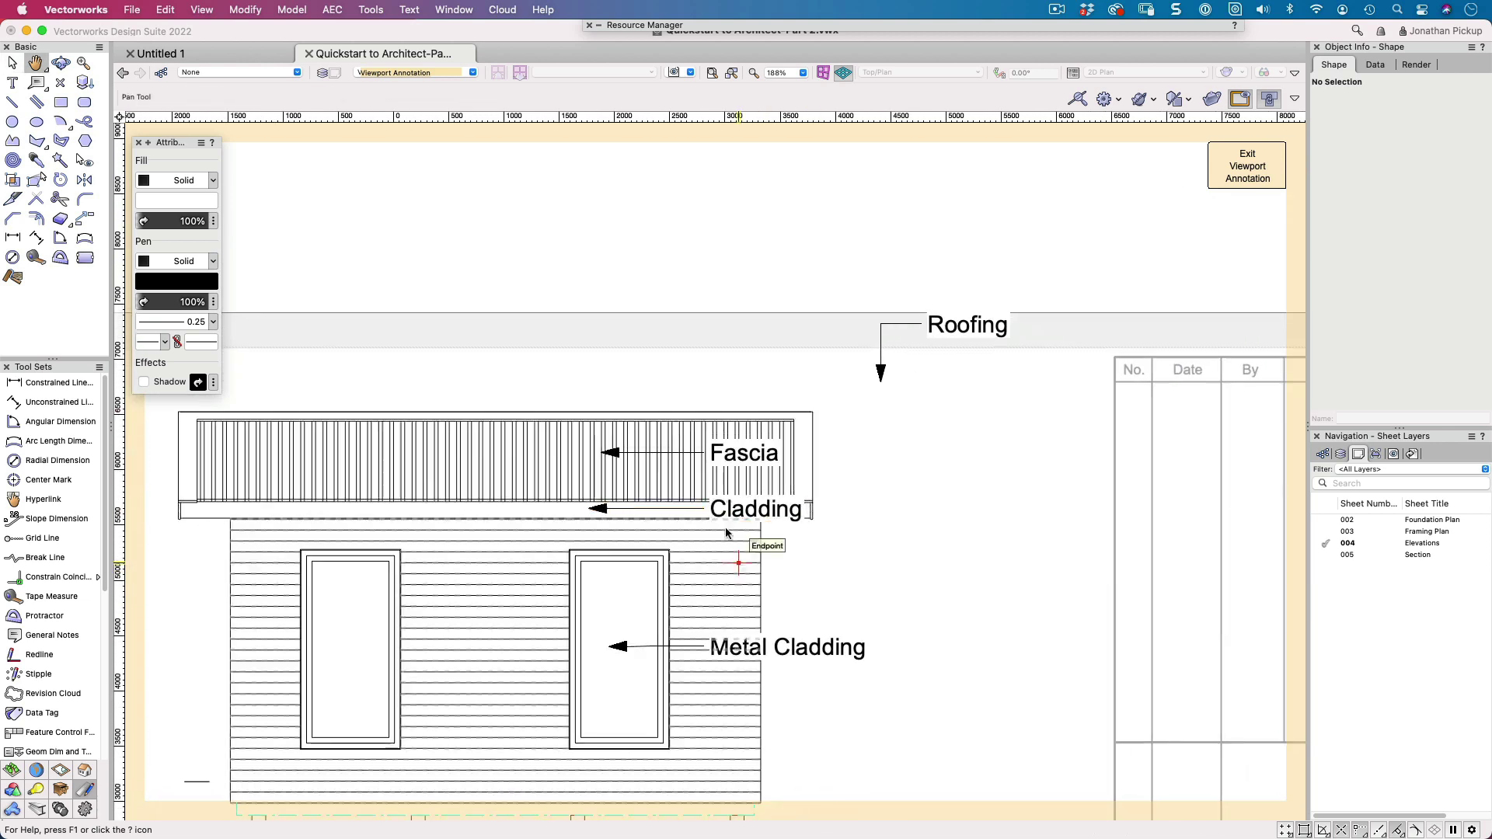
left_click_drag(498, 380, 1025, 713)
left_click(975, 568)
- Drag the Roofing callout down beside the roof
left_click_drag(961, 319, 844, 370)
left_click(943, 458)
scroll(859, 435, "down", 2)
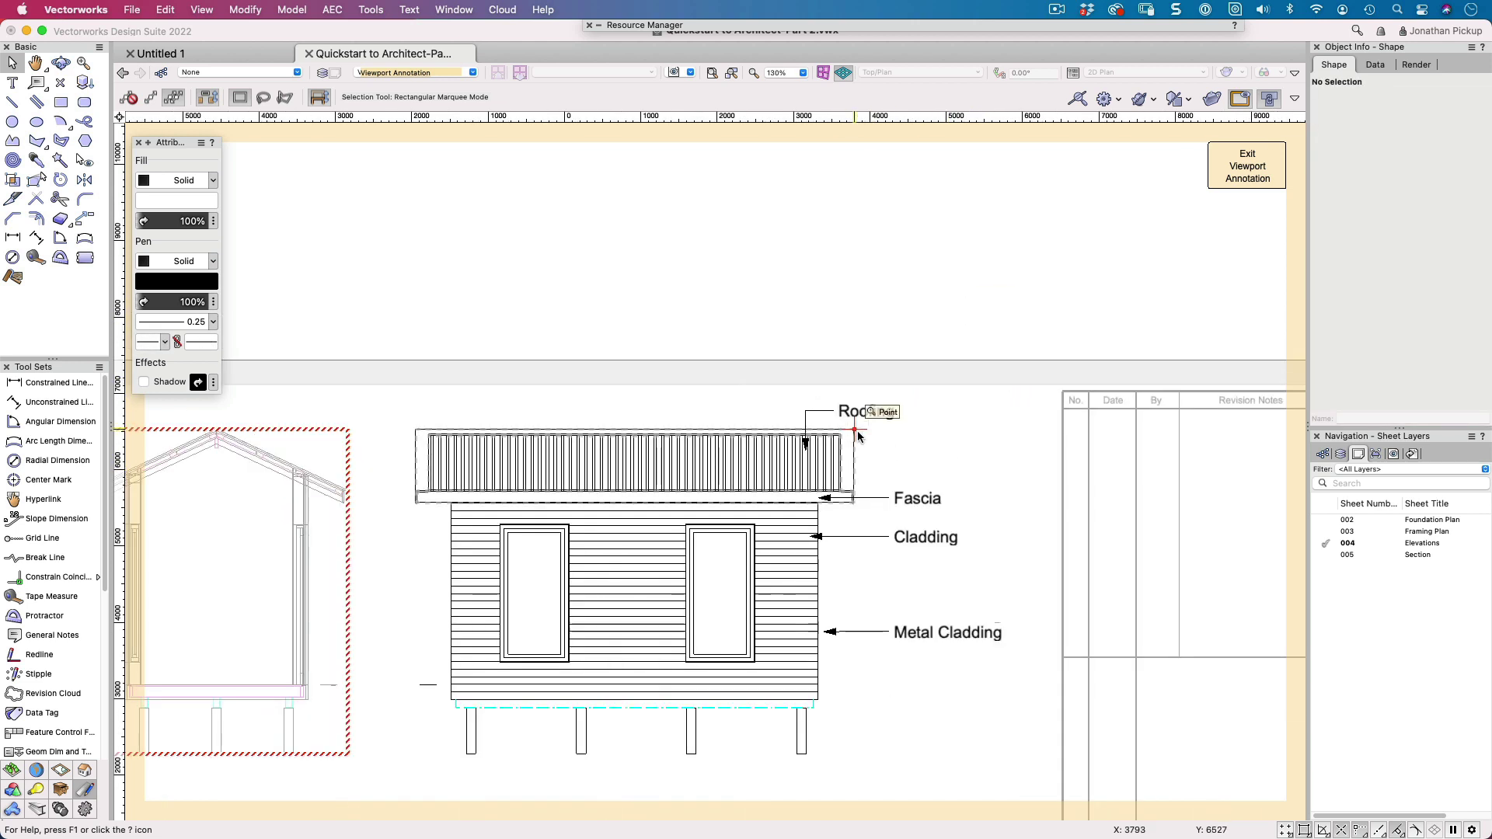
left_click(864, 412)
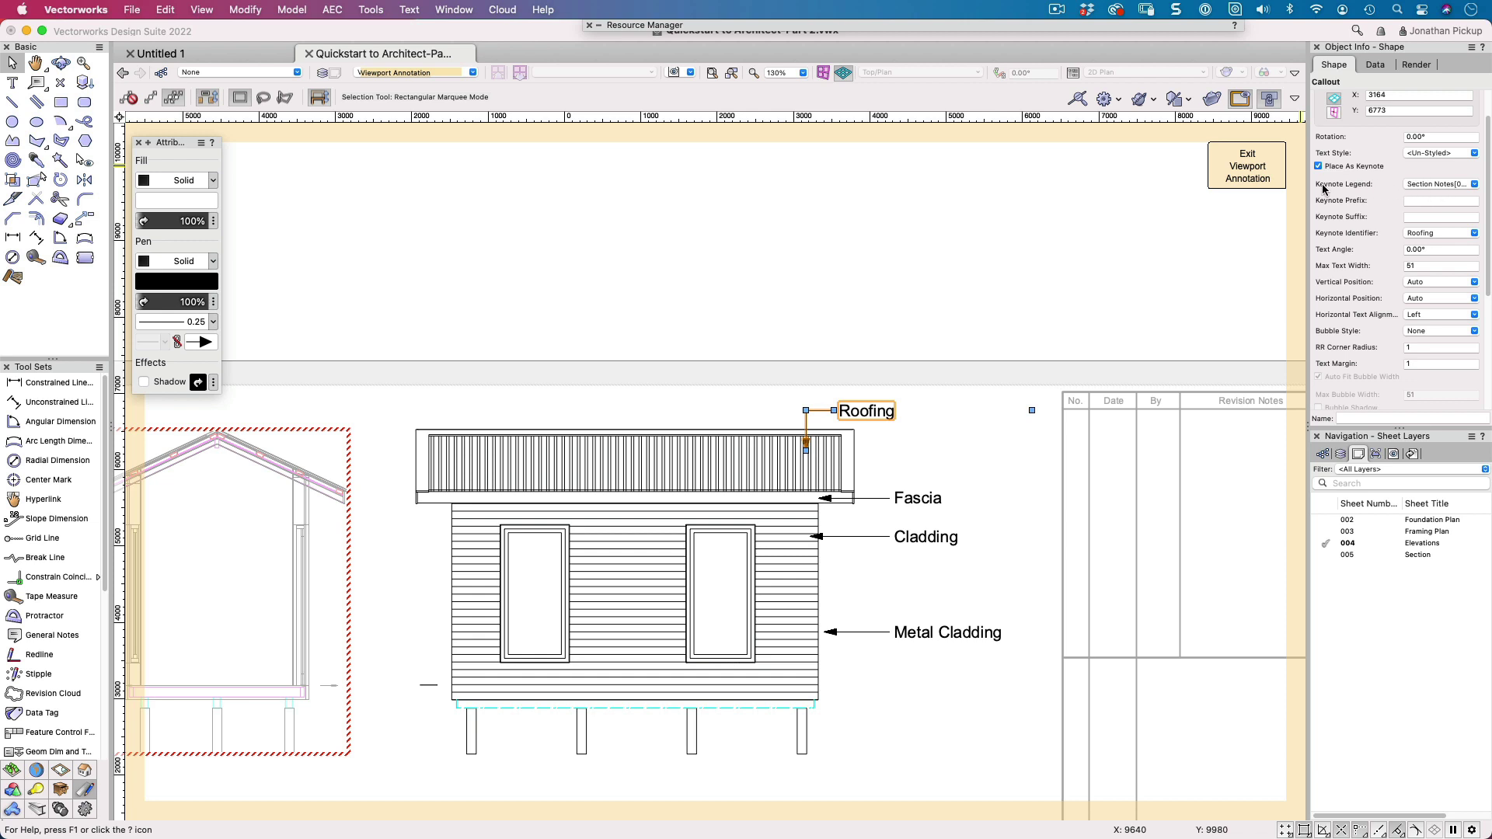
- Switch the Roofing and Fascia callouts from Section Notes to the Elevation Notes[004] legend
left_click(1331, 184)
left_click(1444, 184)
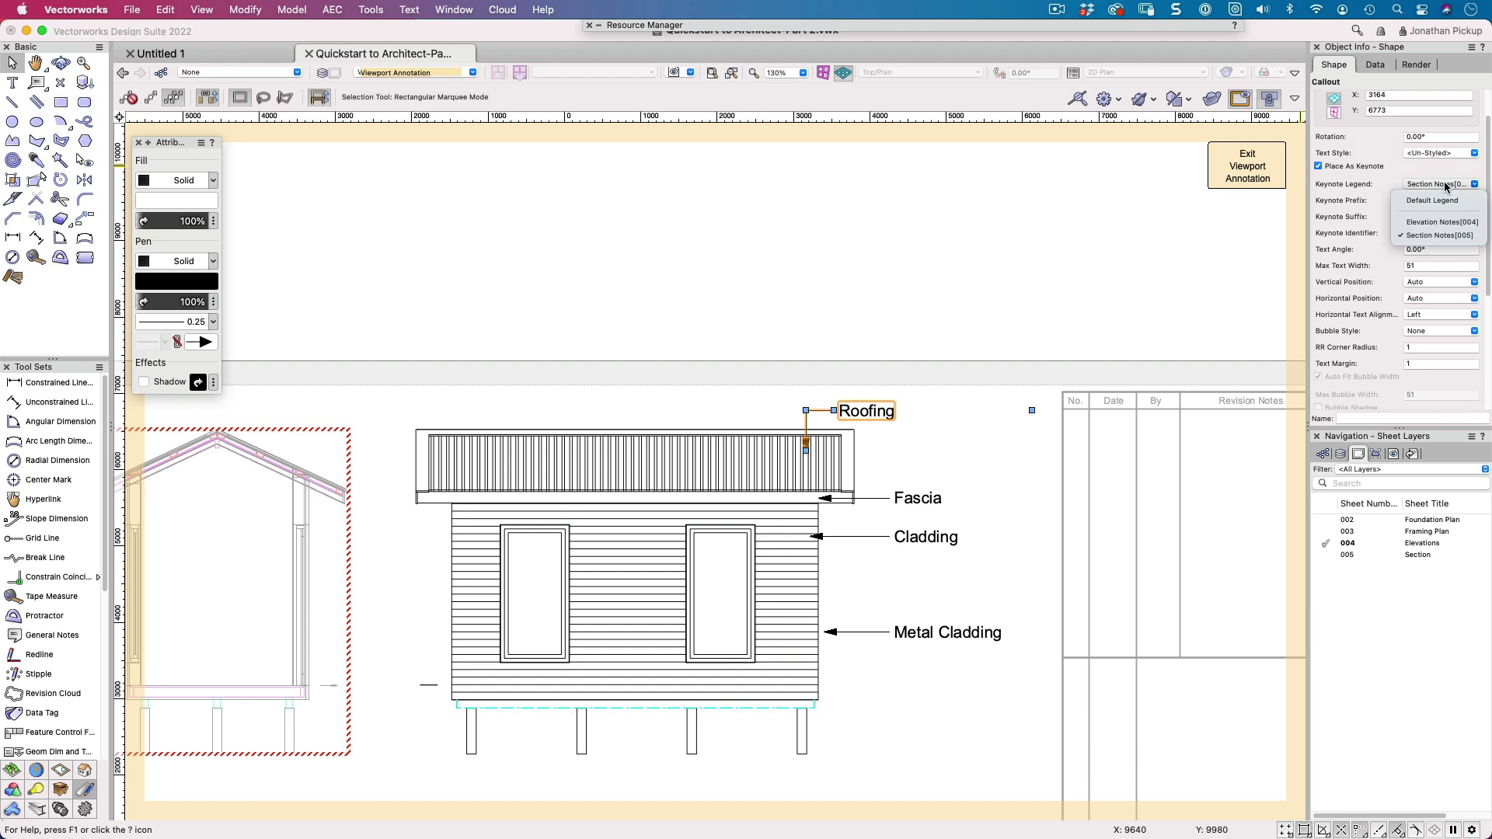
left_click(1439, 226)
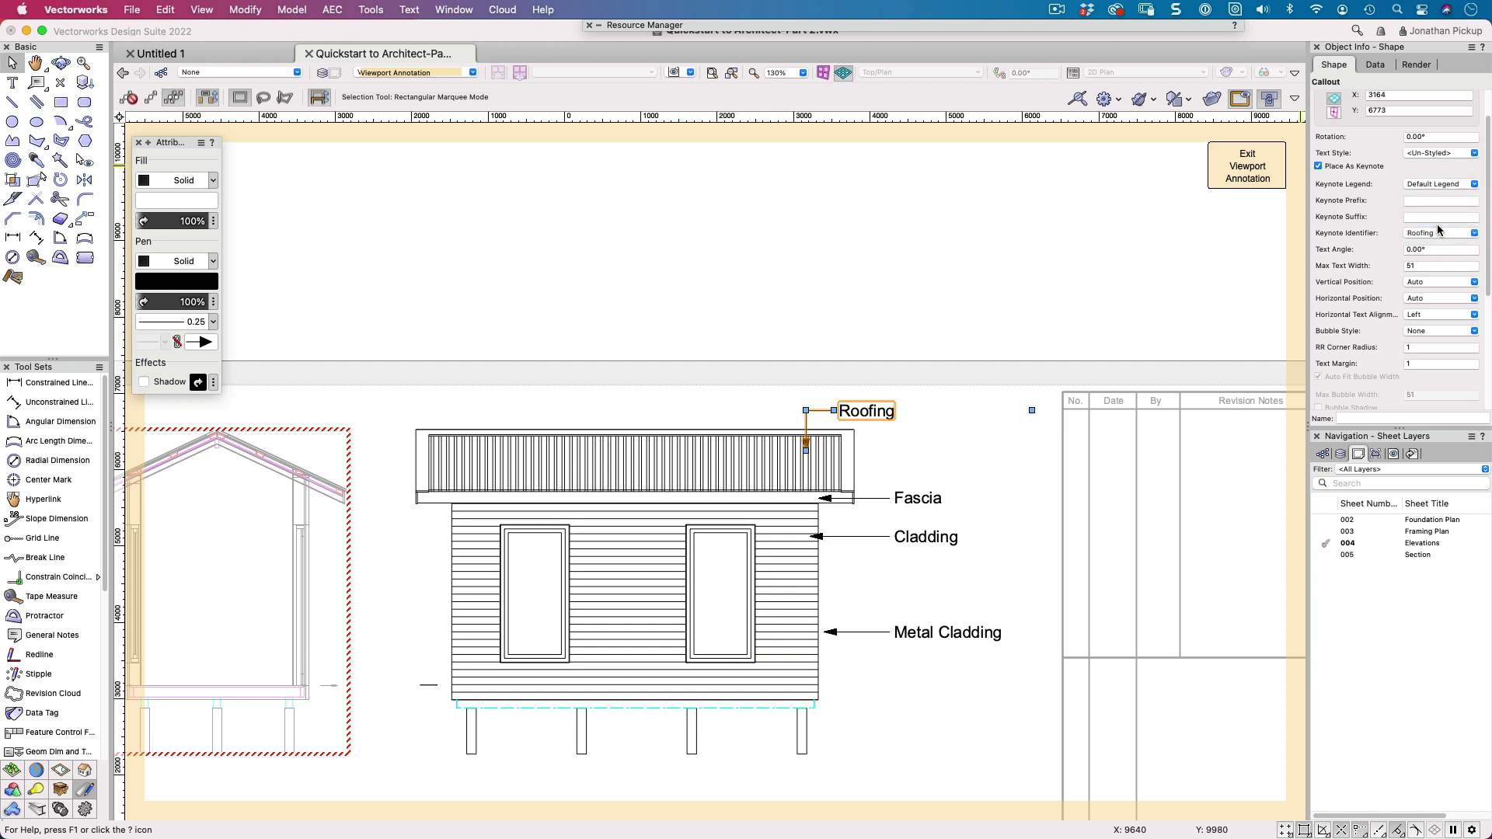
left_click(921, 498)
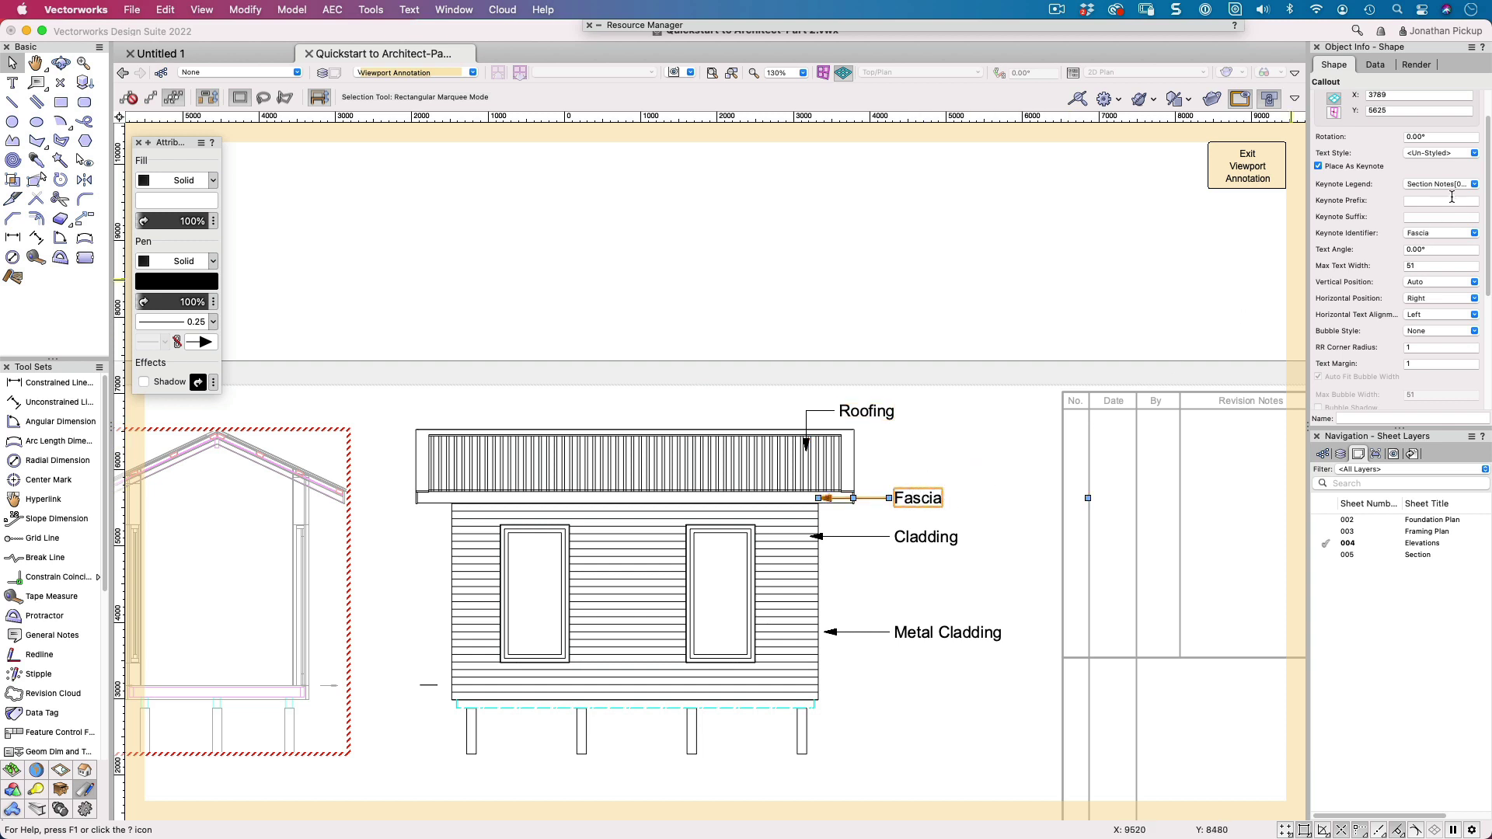
left_click(1447, 188)
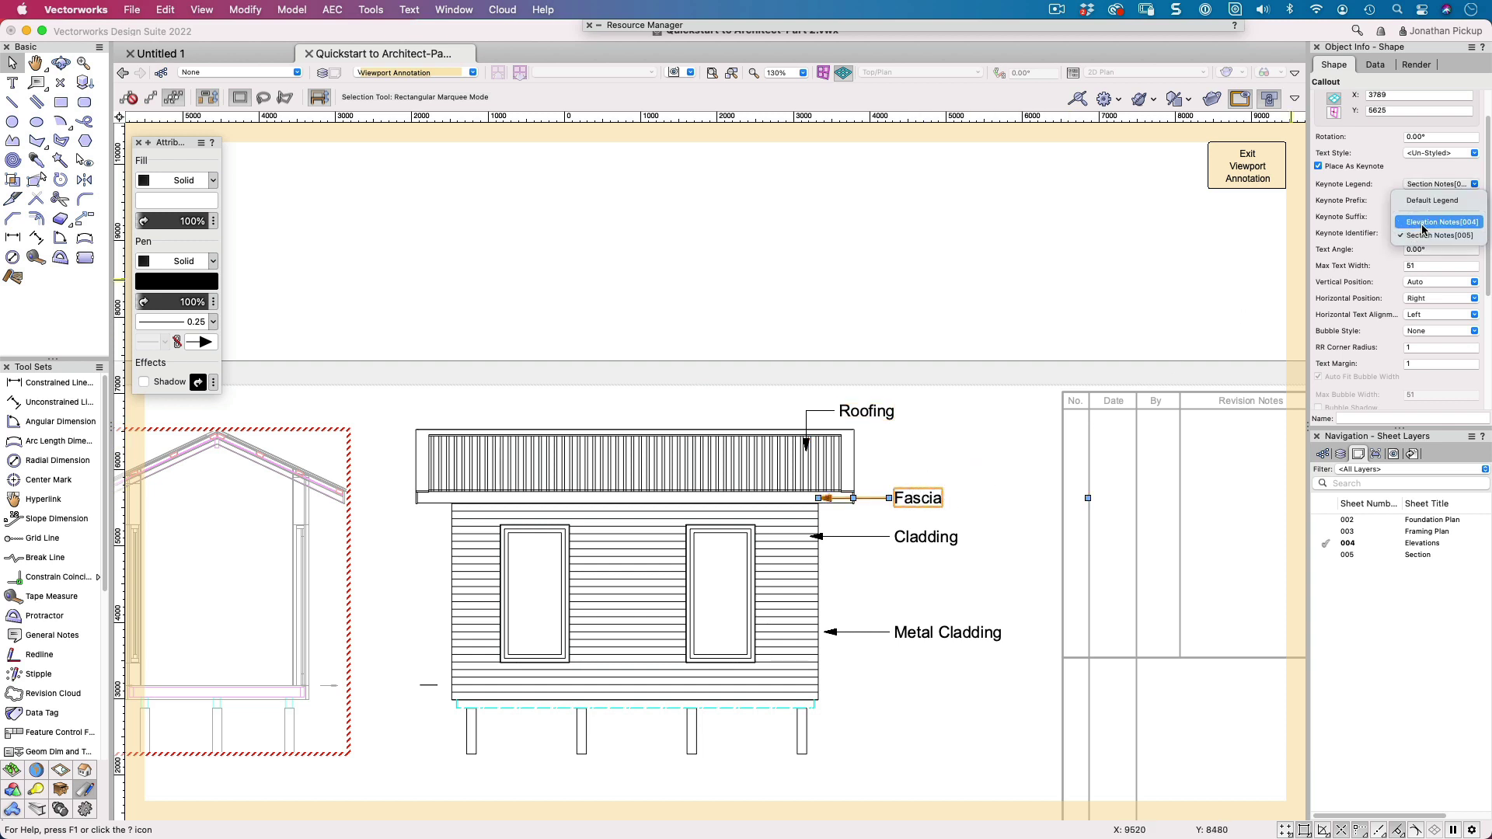
key("Escape")
- Switch the Cladding and Metal Cladding callouts to the Elevation Notes[004] legend as well
left_click(925, 537)
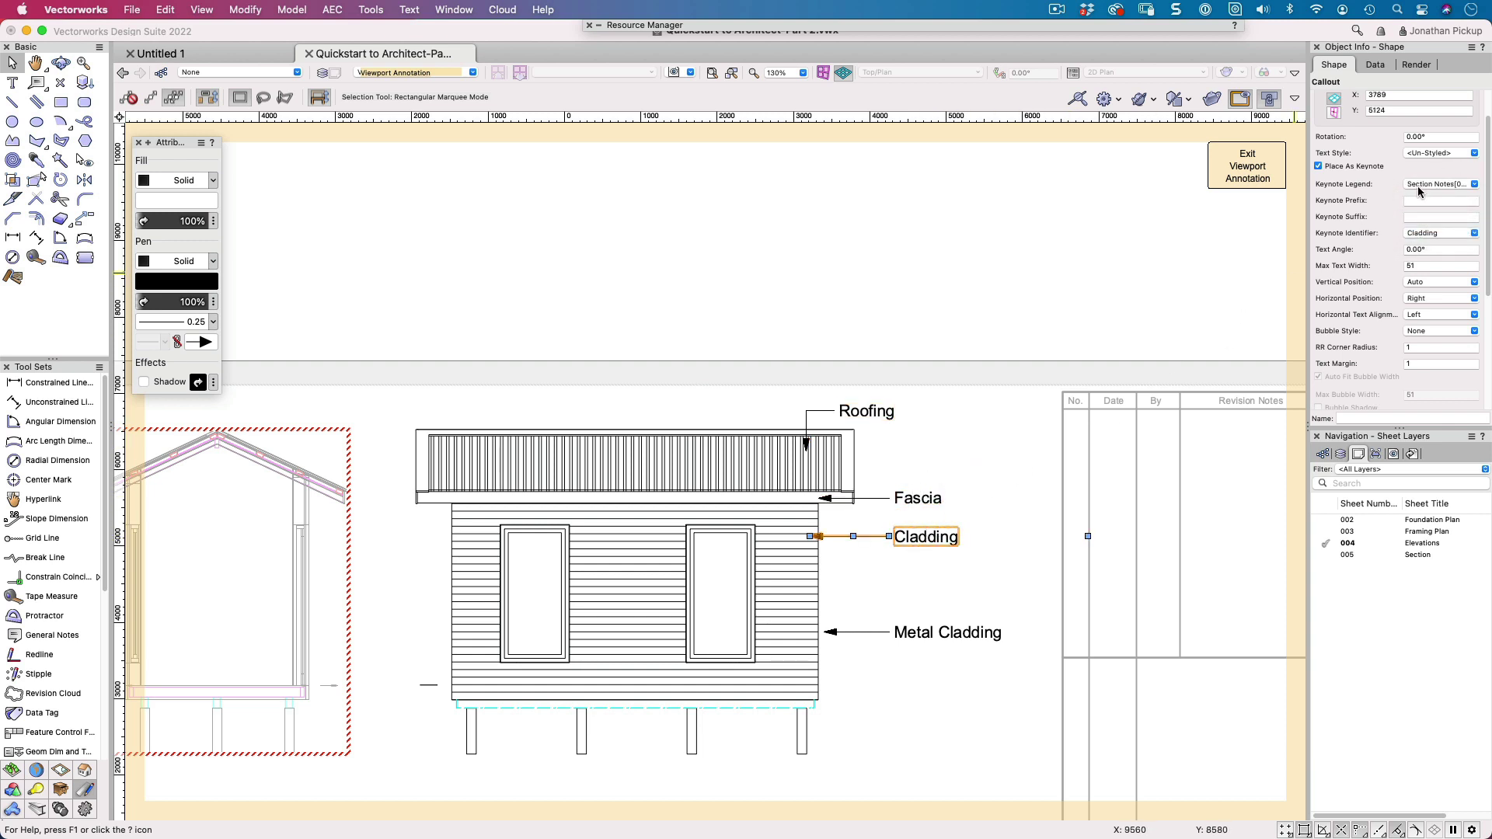
left_click(1419, 190)
left_click(1438, 198)
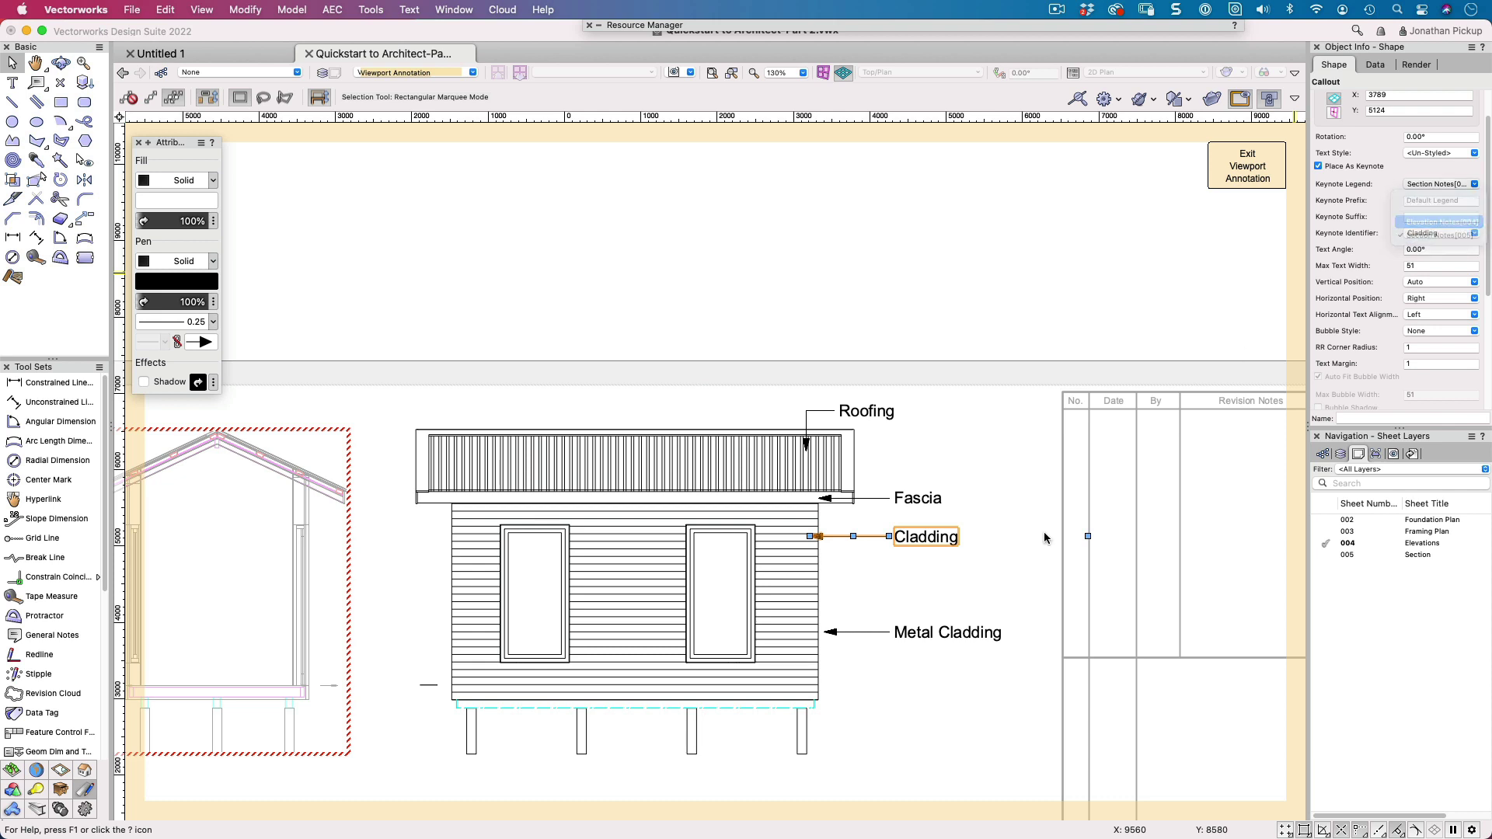
left_click(947, 631)
left_click(1426, 190)
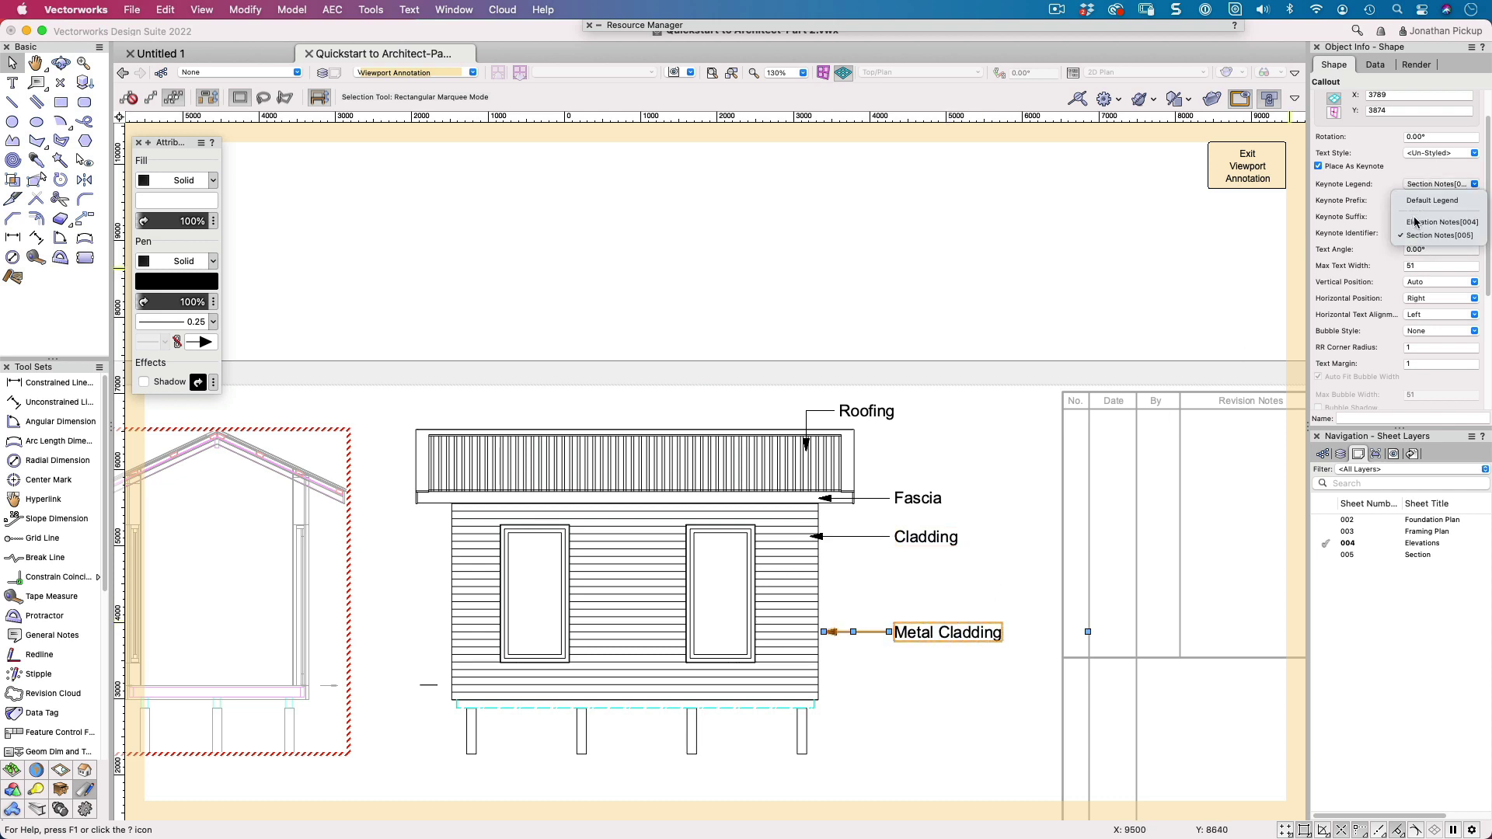
left_click(1104, 306)
- Exit annotation, Remove Gaps on the Elevation Notes legend's two N/A rows, and narrow it
scroll(935, 293, "down", 3)
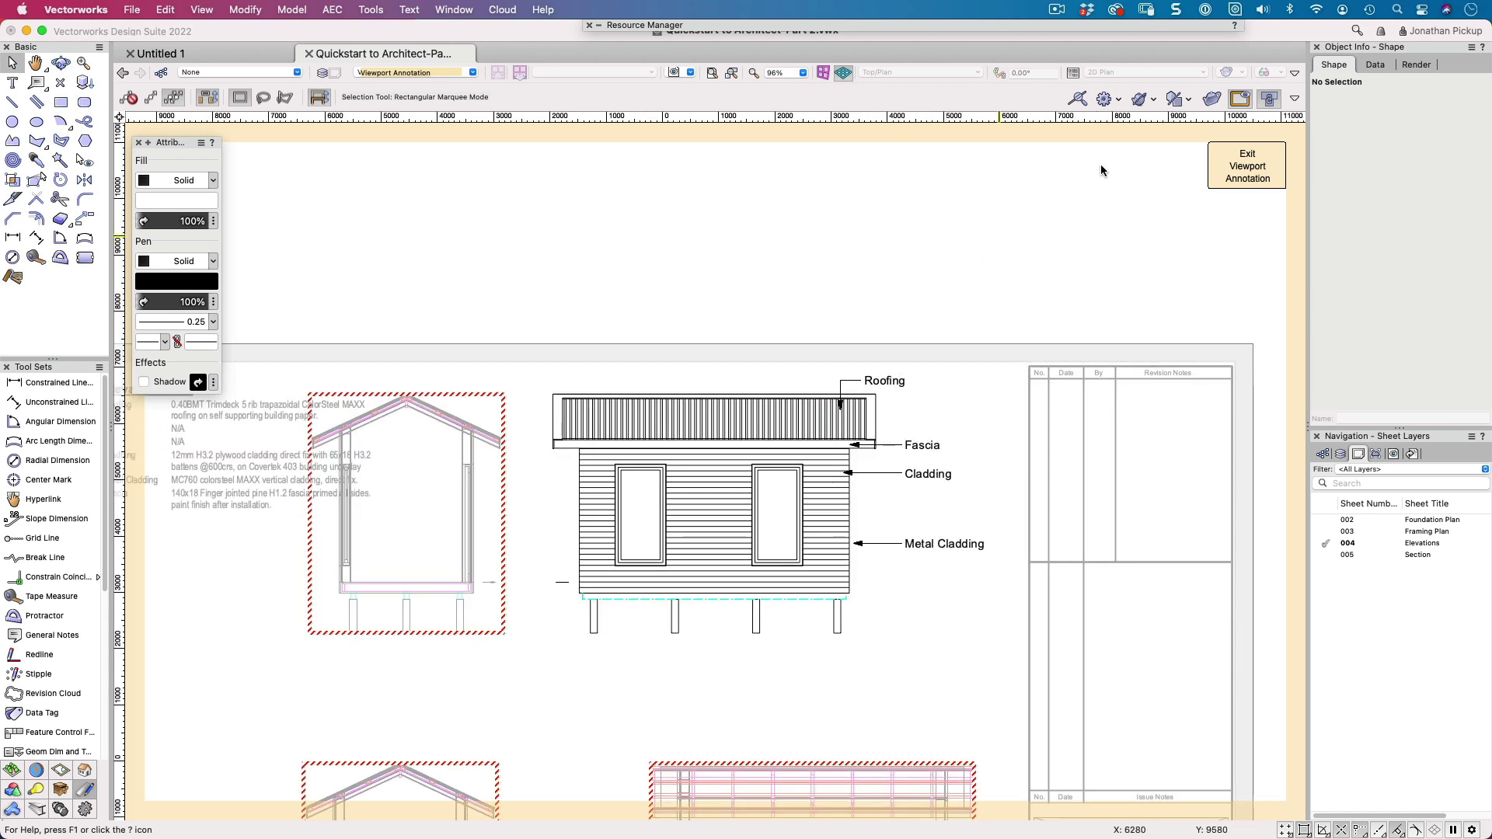
left_click(1247, 166)
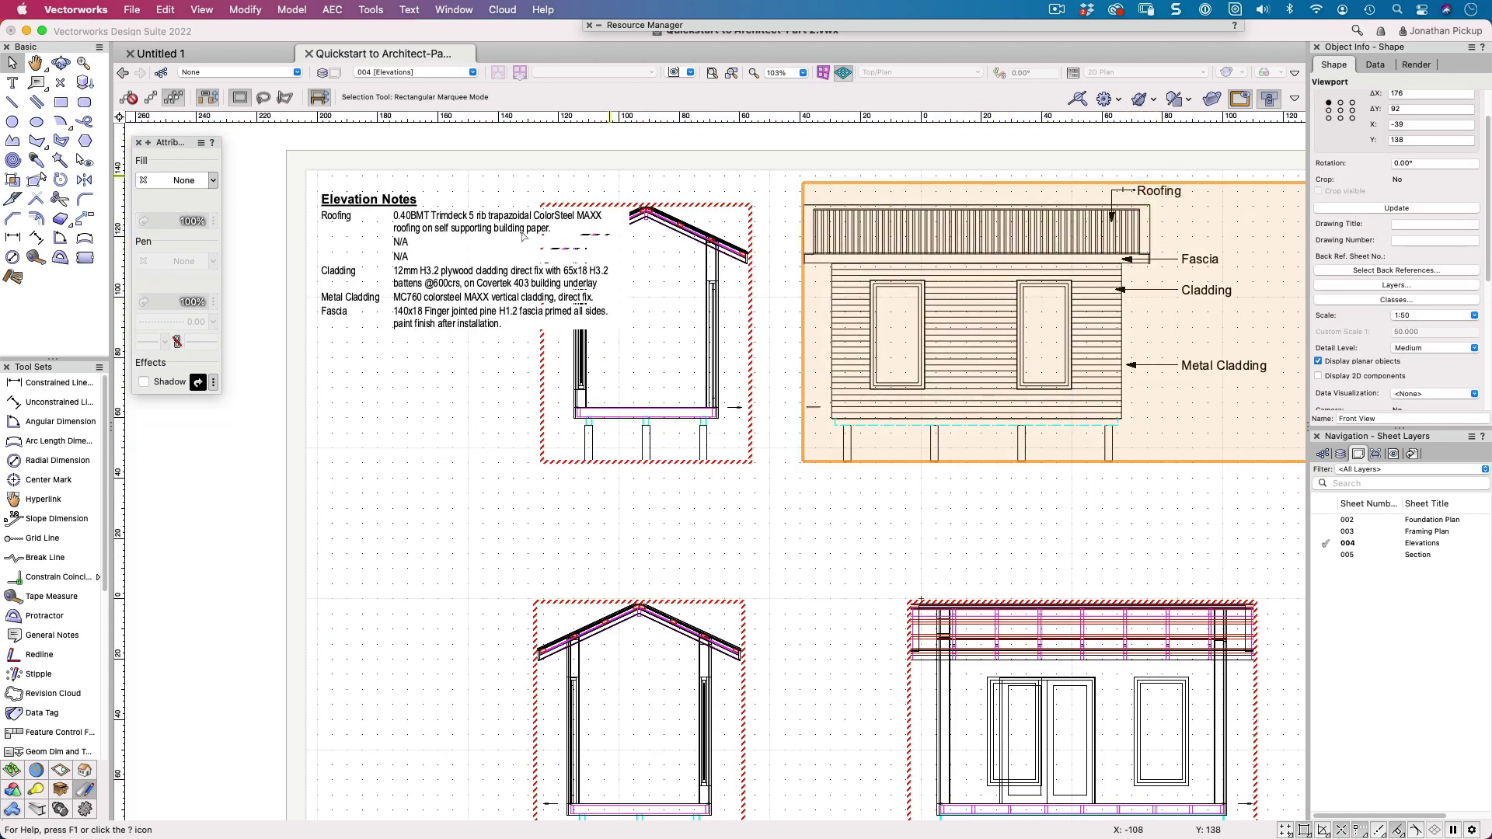
left_click(411, 297)
scroll(409, 243, "up", 3)
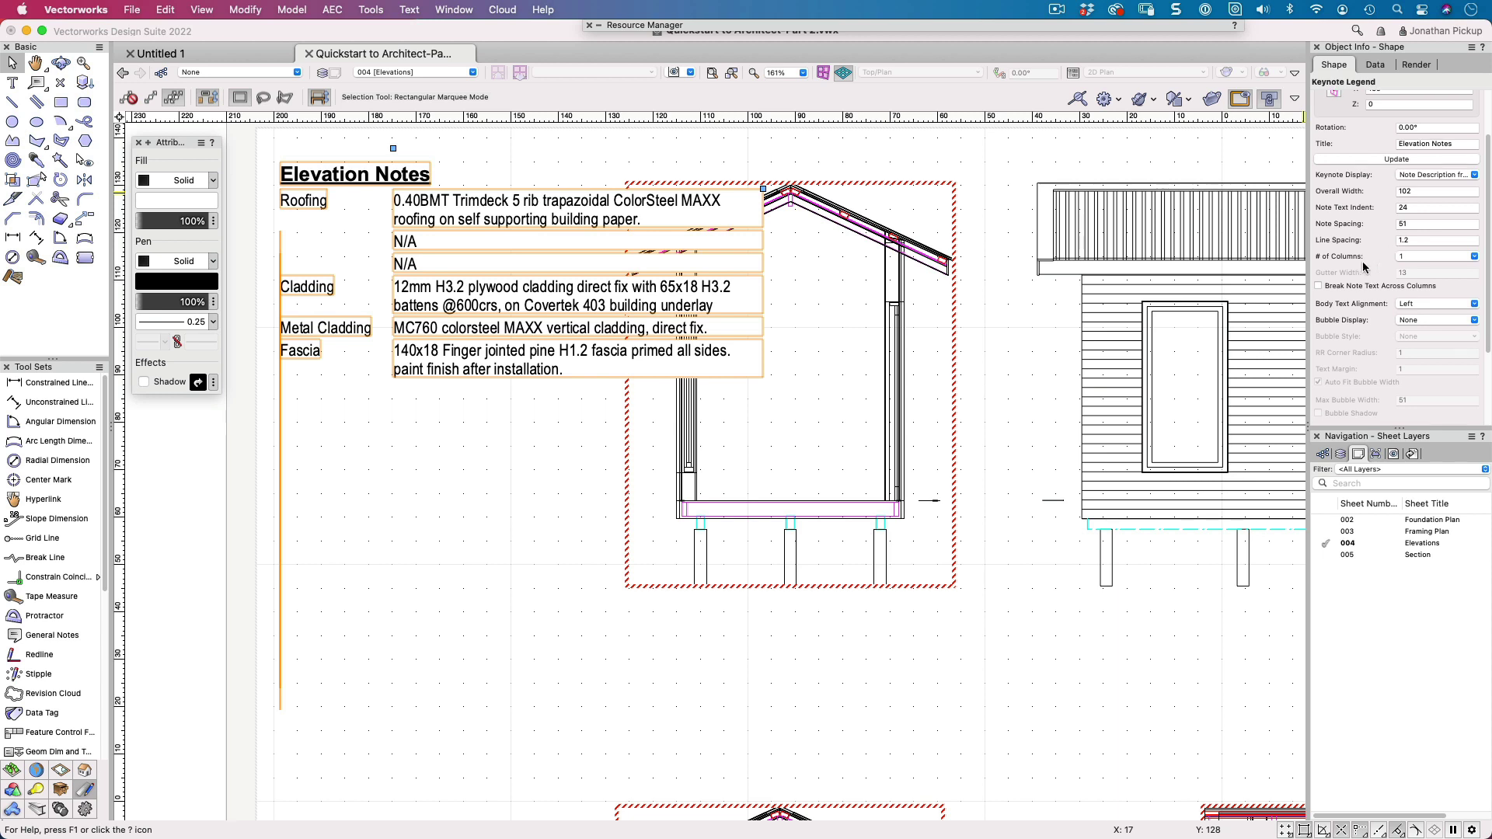
scroll(1372, 264, "down", 5)
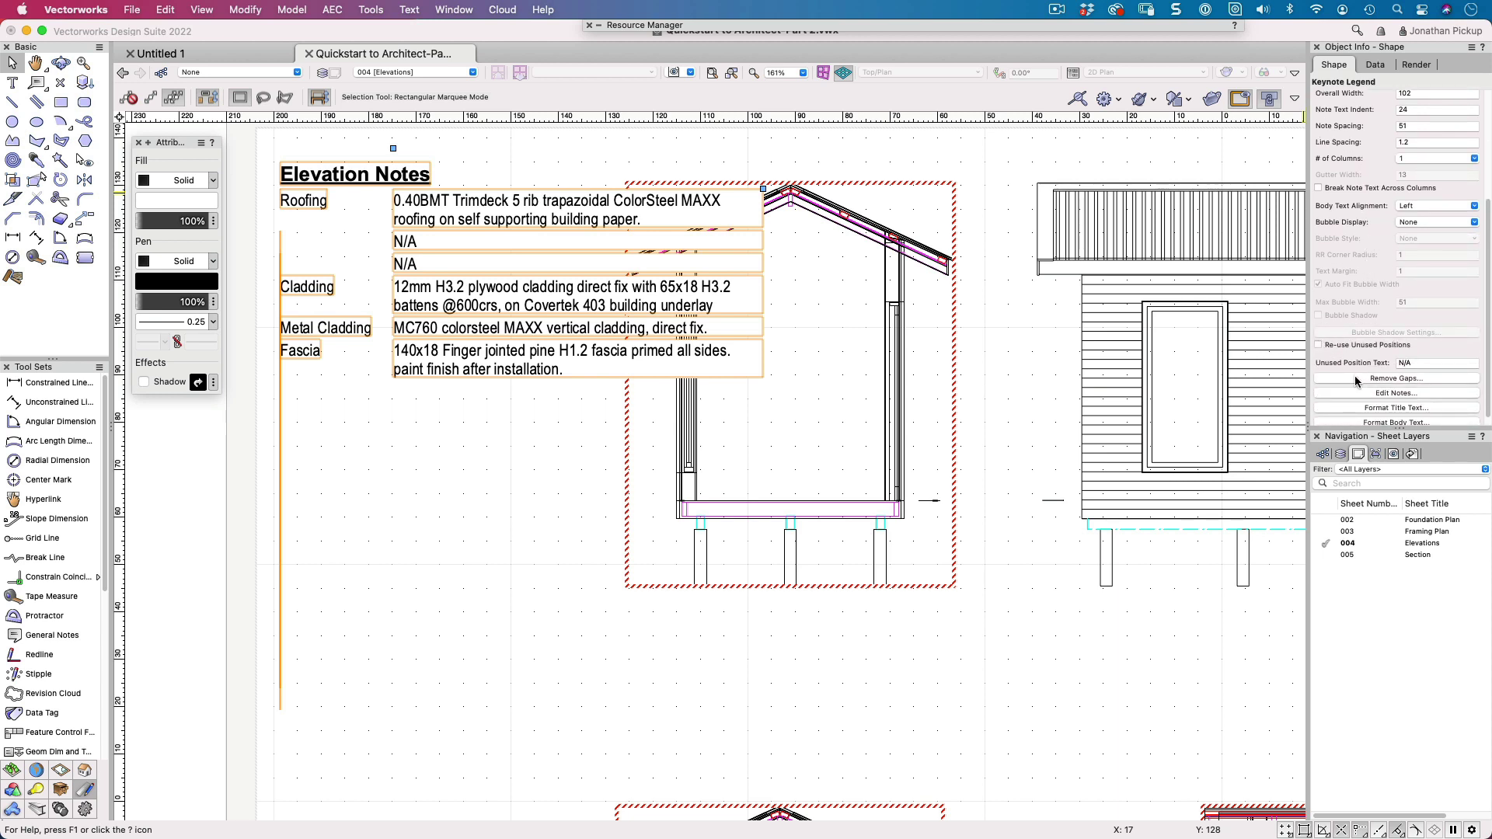
left_click(1355, 376)
left_click(900, 346)
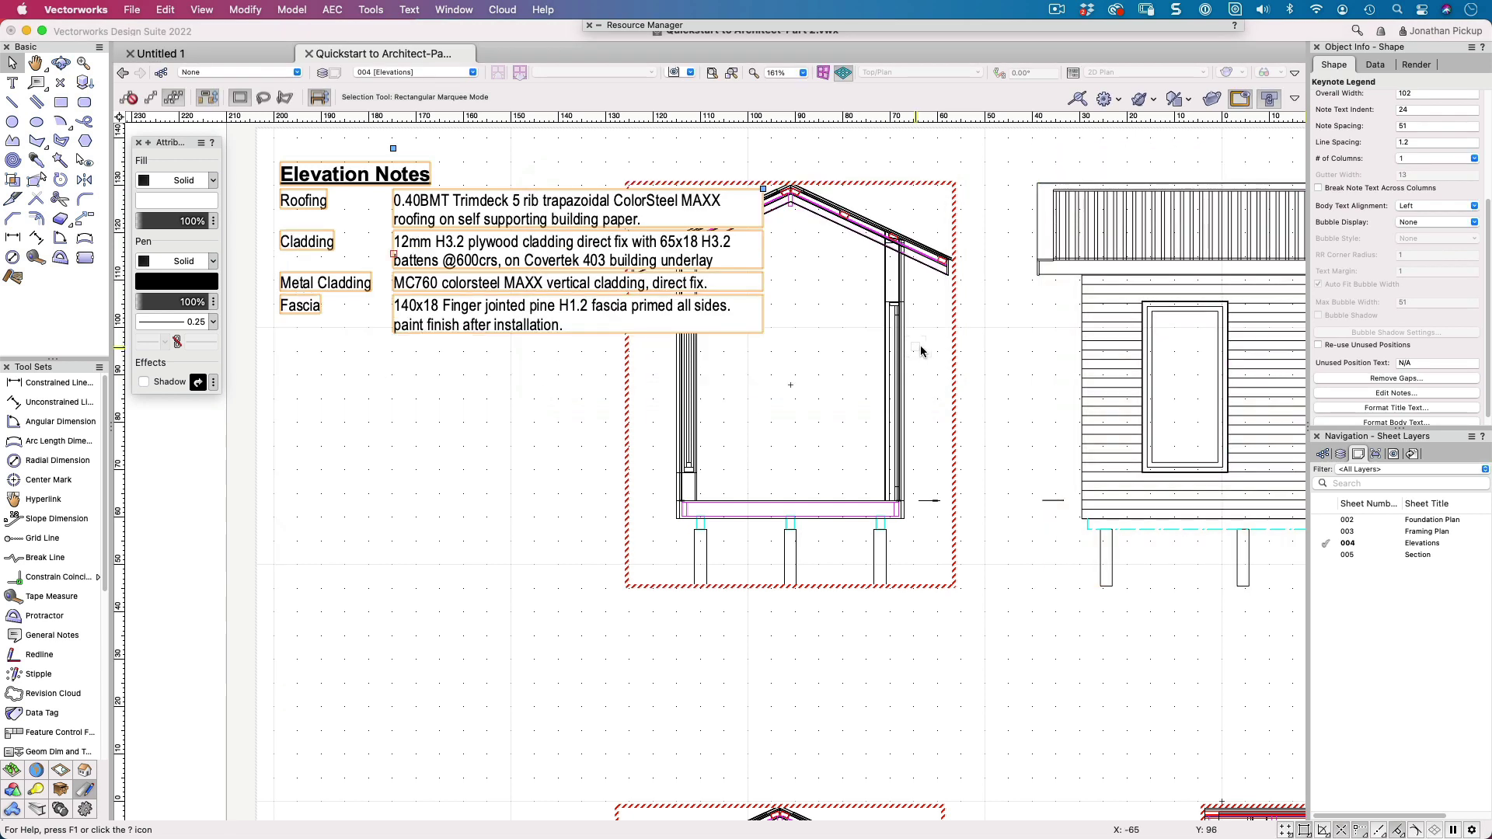
left_click_drag(762, 186, 594, 188)
- Option-drag a copy of the Cladding callout just below it, assigned to Elevation Notes[004]
scroll(930, 297, "down", 5)
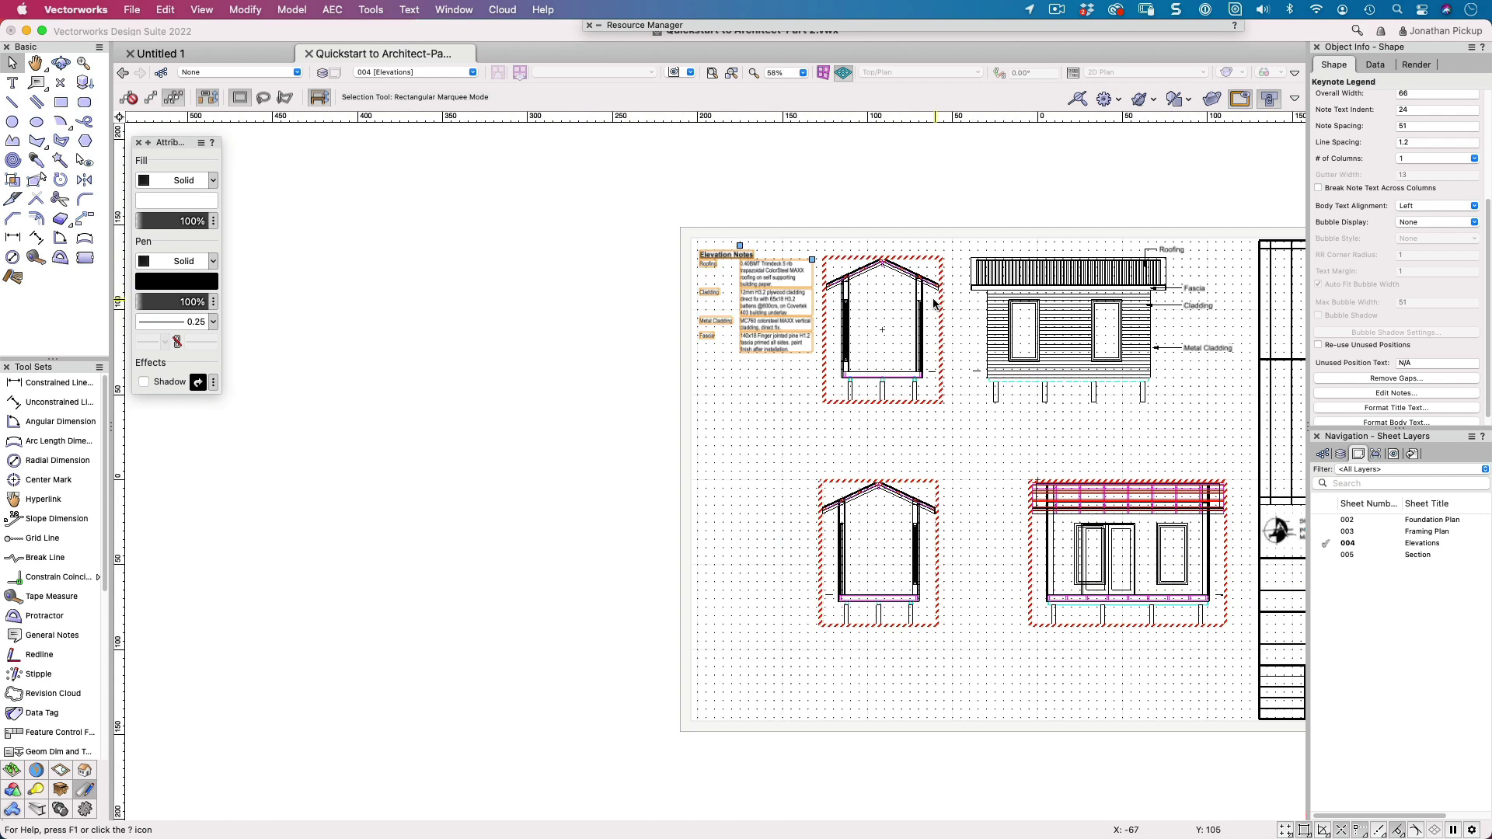
scroll(886, 311, "right", 5)
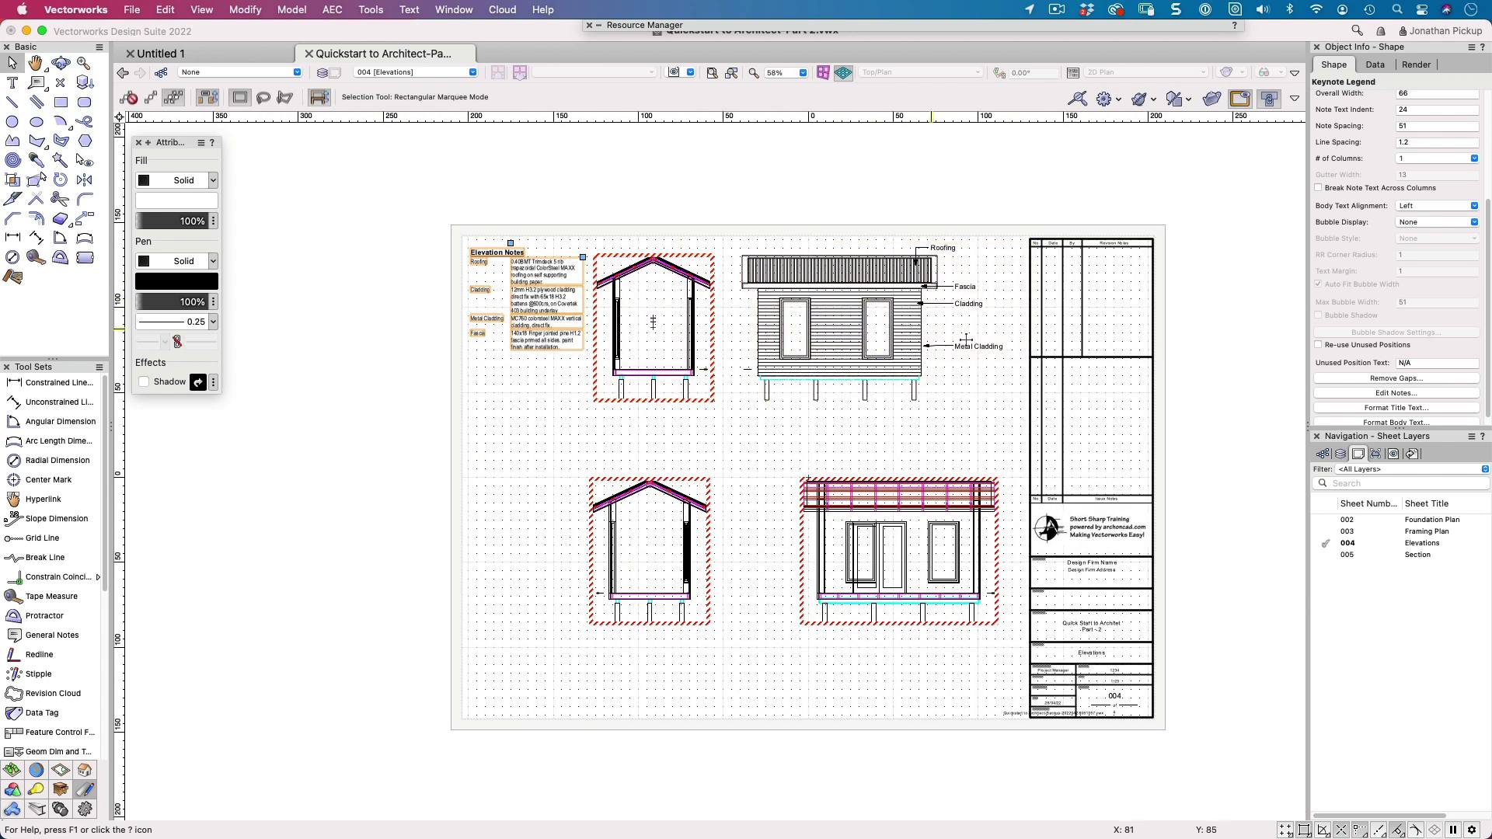
double_click(875, 323)
scroll(961, 309, "up", 5)
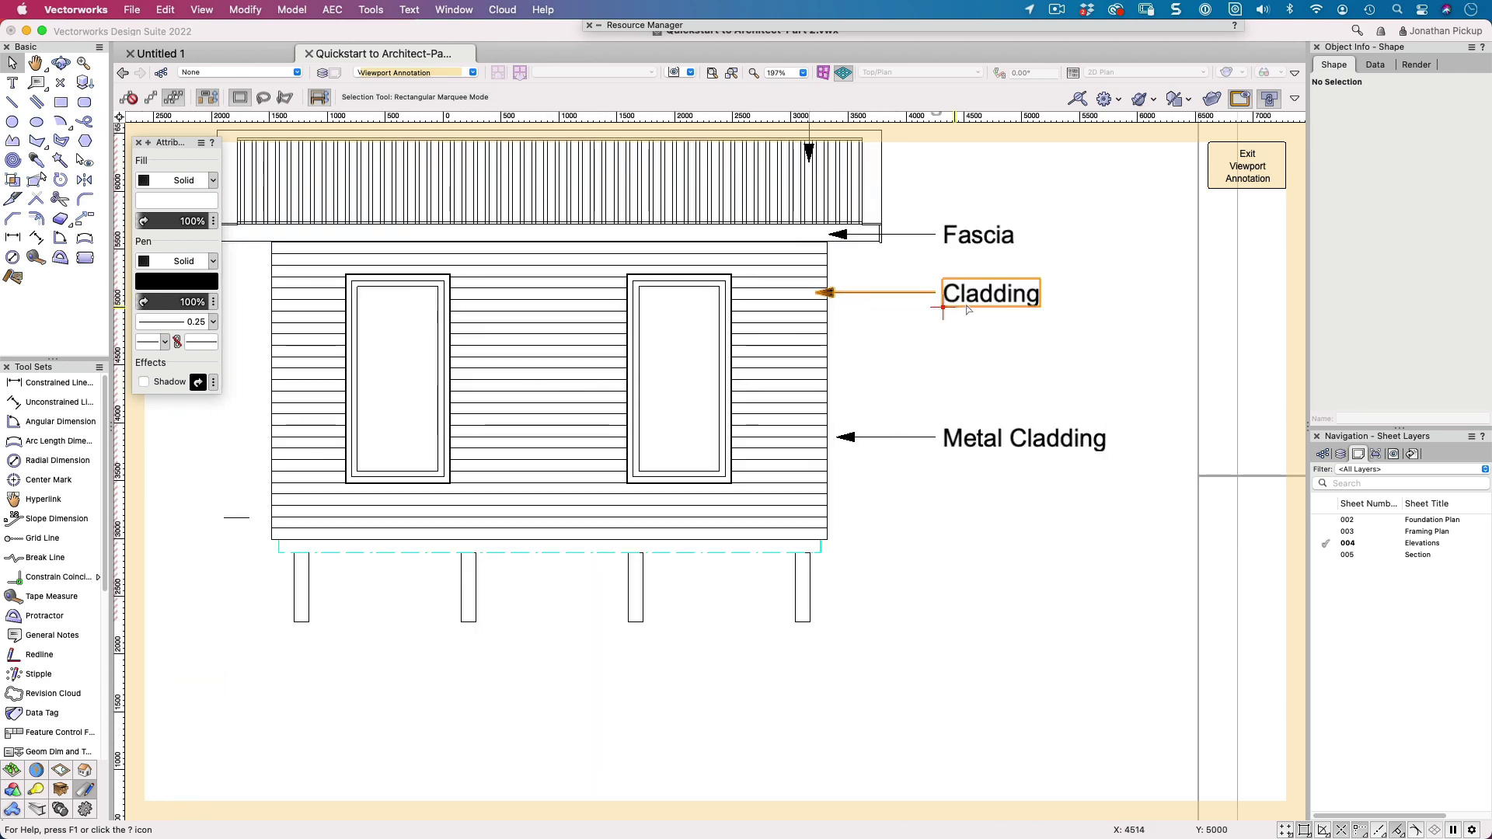
left_click_drag(849, 294, 720, 356, "alt")
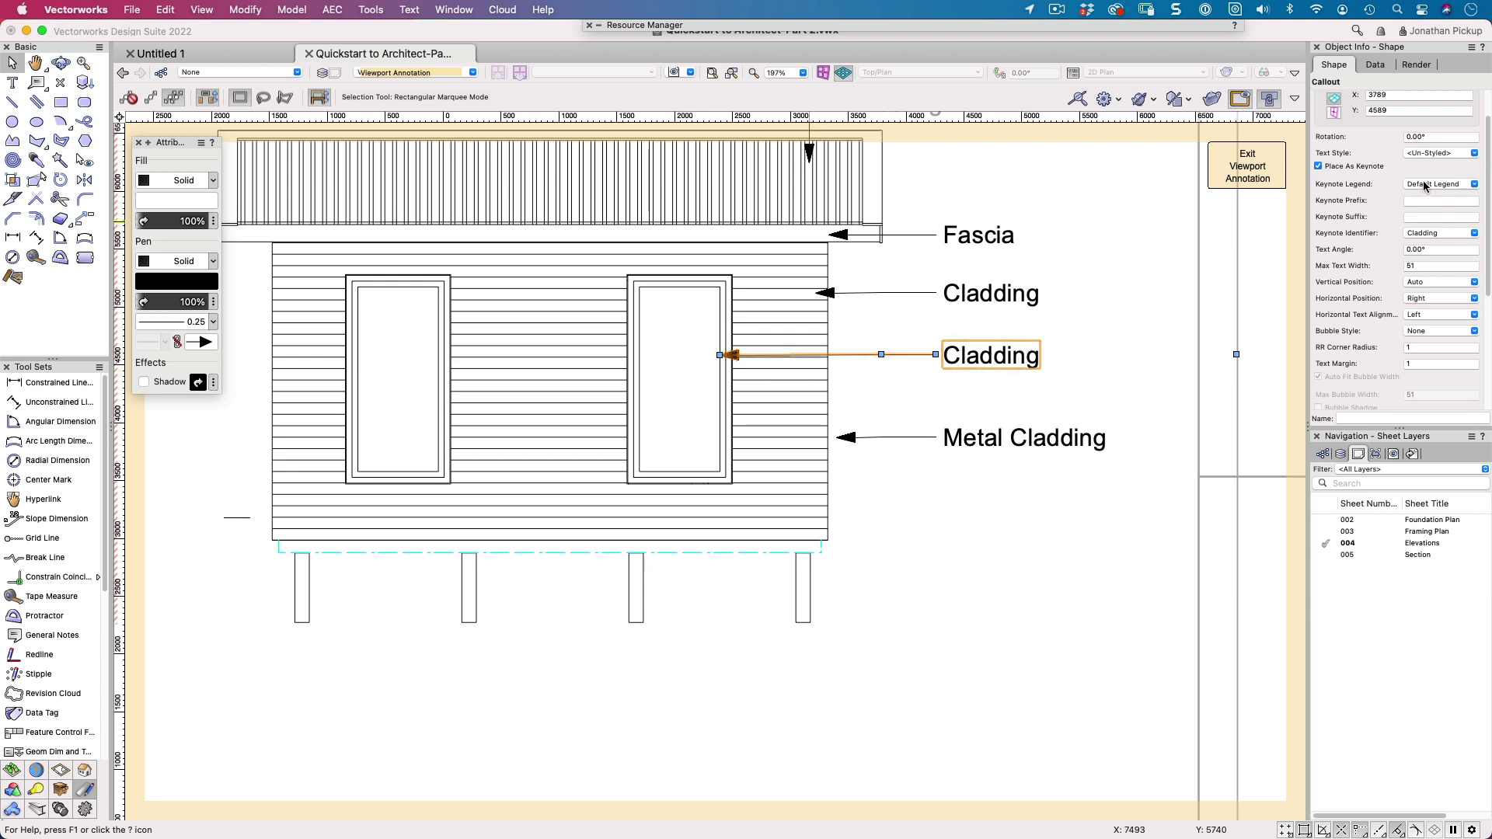
left_click(1426, 184)
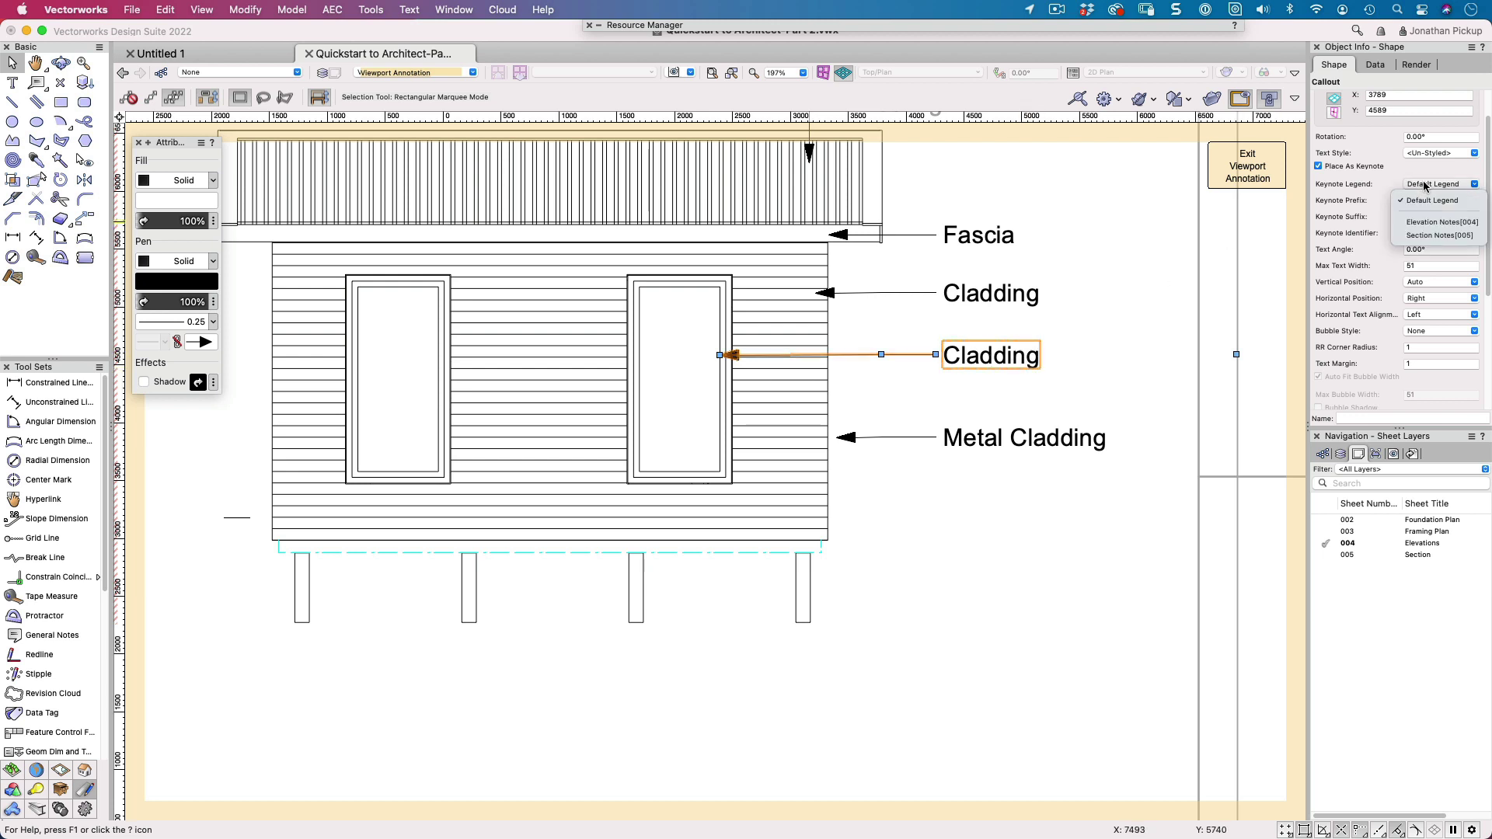
left_click(1427, 224)
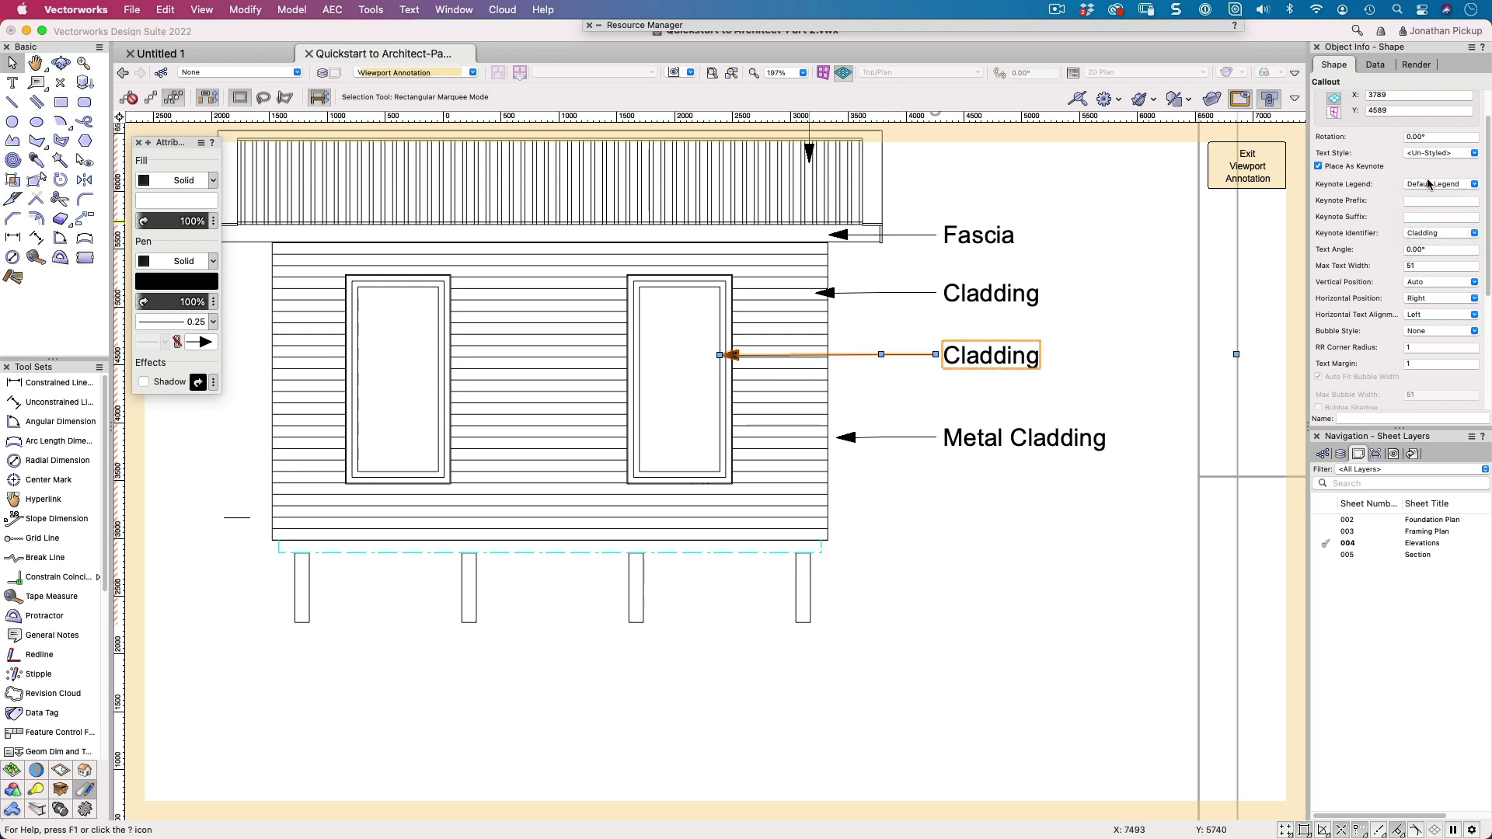
left_click(1428, 183)
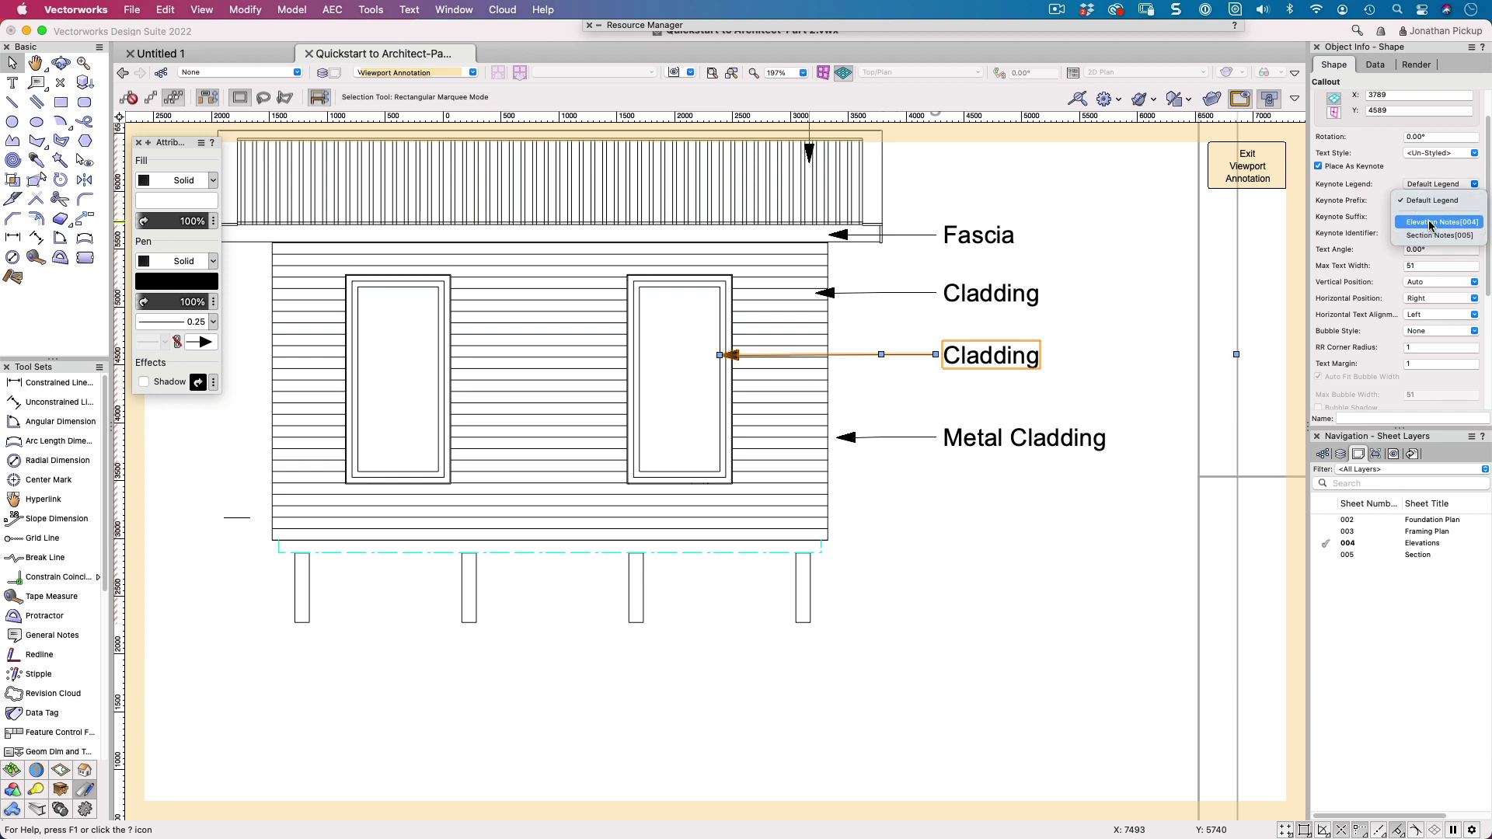
left_click(1273, 255)
- Link the duplicated callout to the Windows note under 45 Windows and doors
double_click(1007, 353)
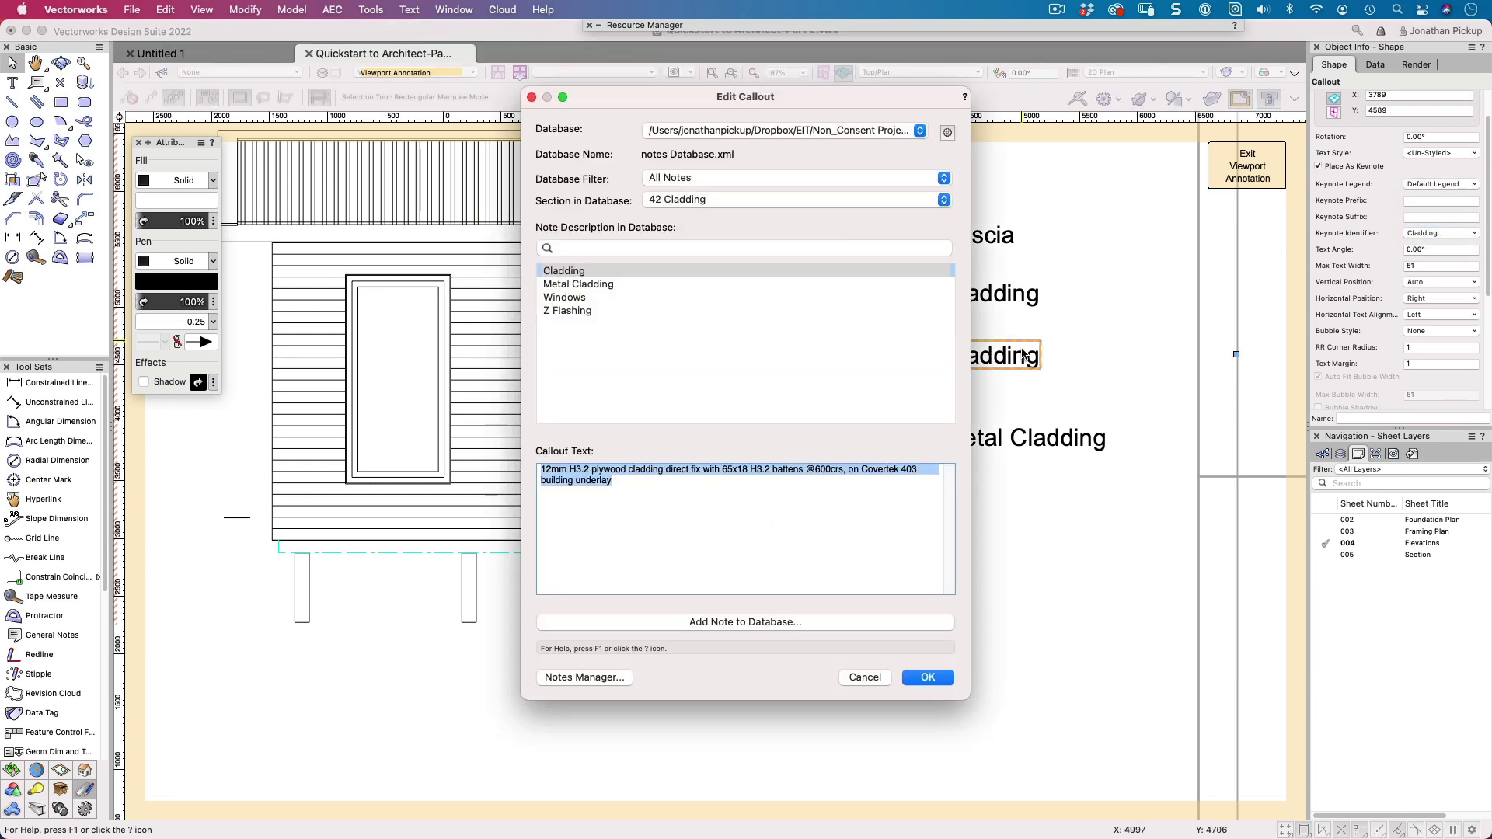
left_click(673, 179)
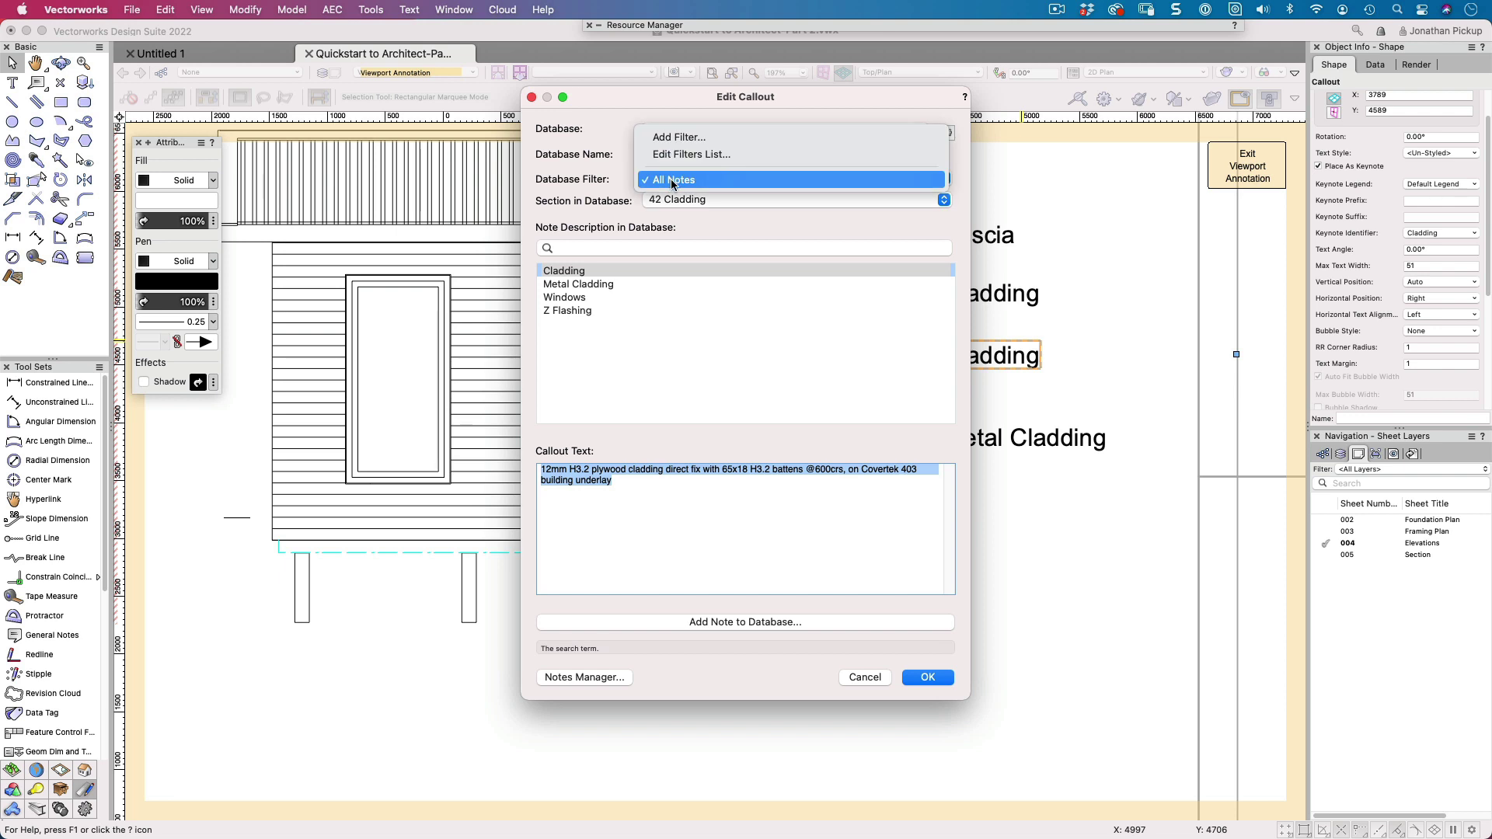
left_click(673, 182)
left_click(674, 200)
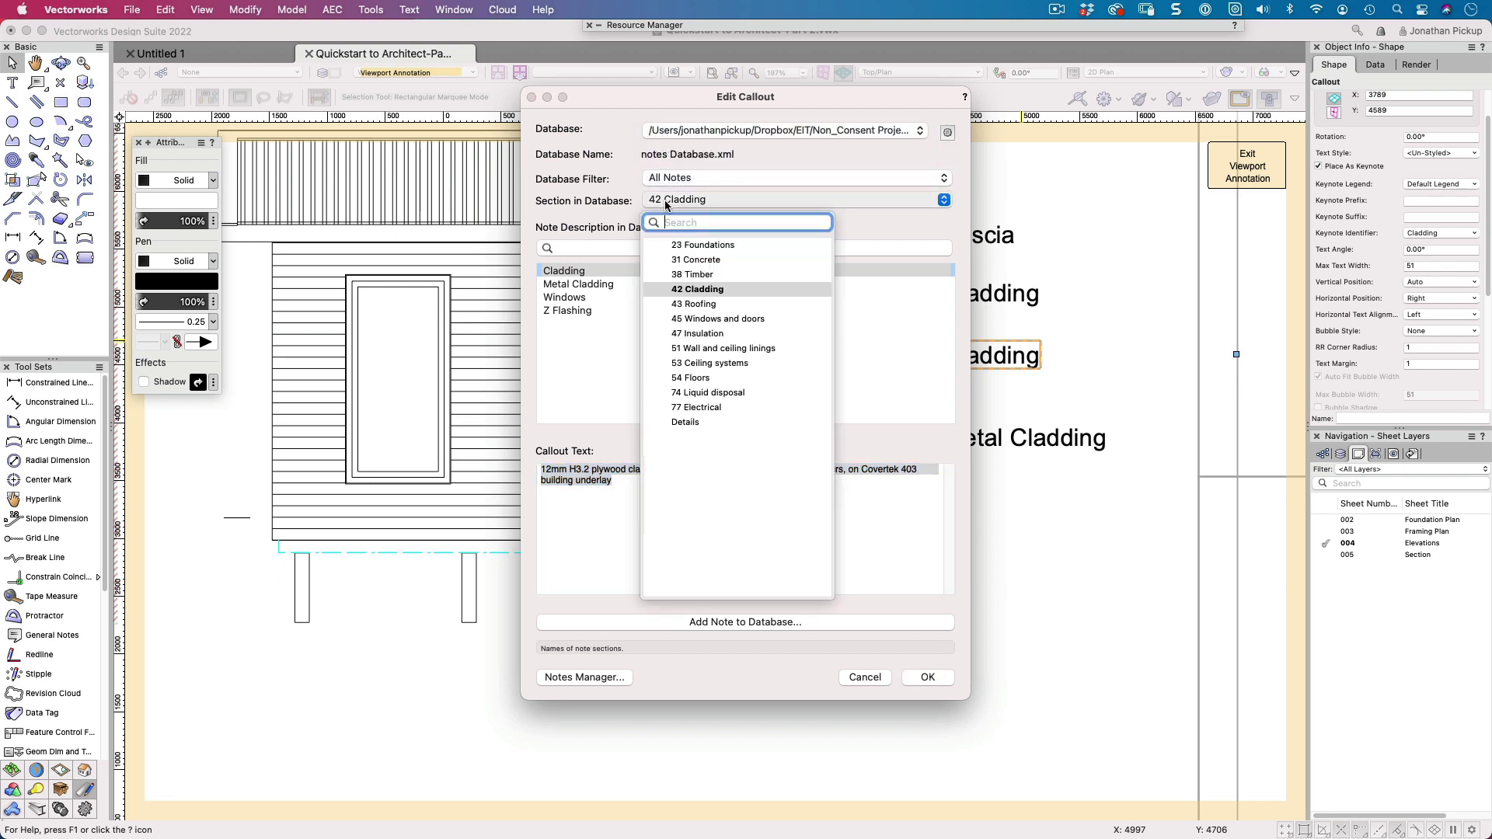
left_click(682, 318)
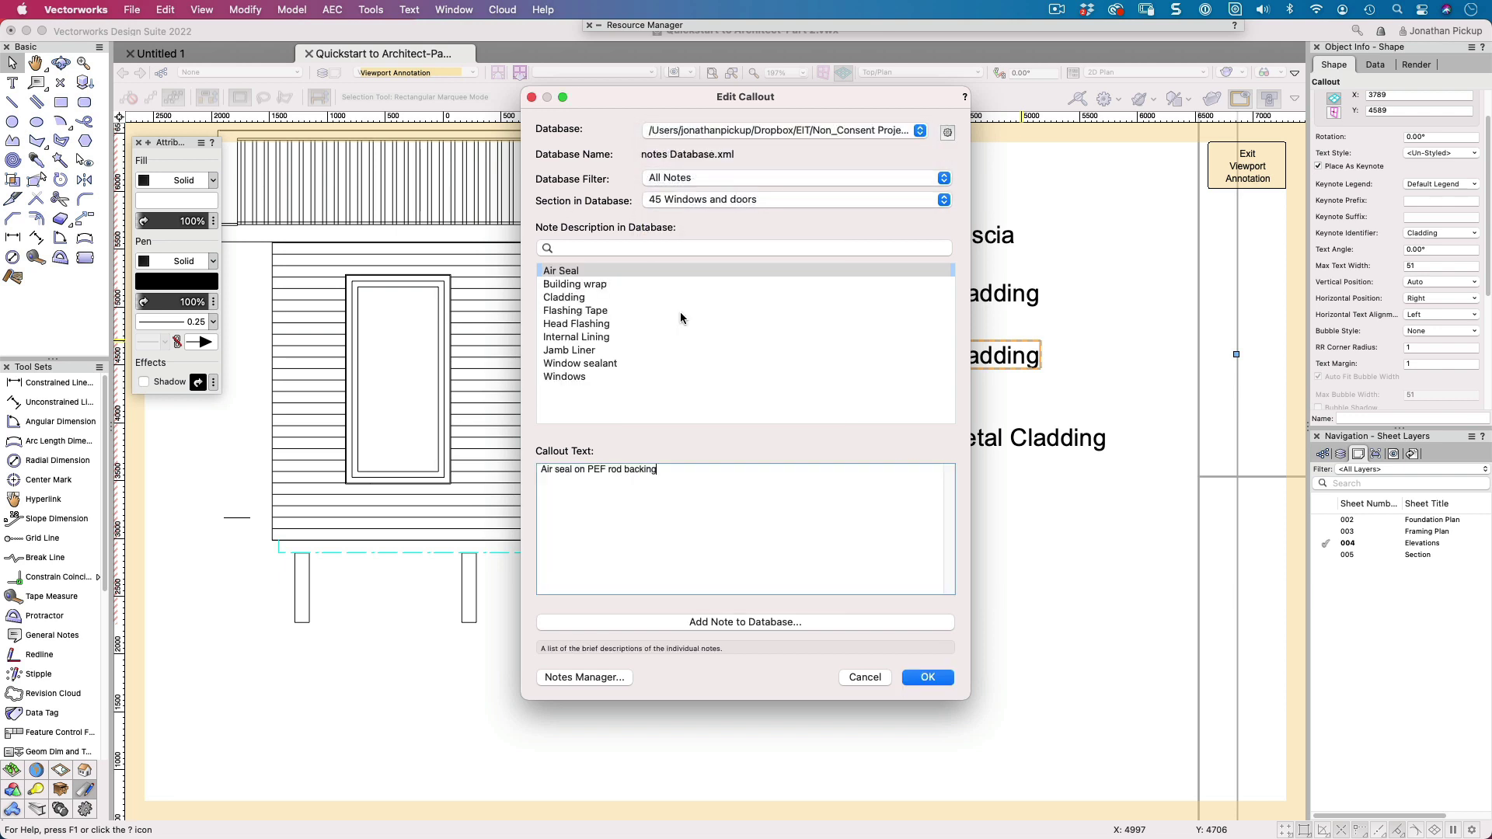
left_click(562, 377)
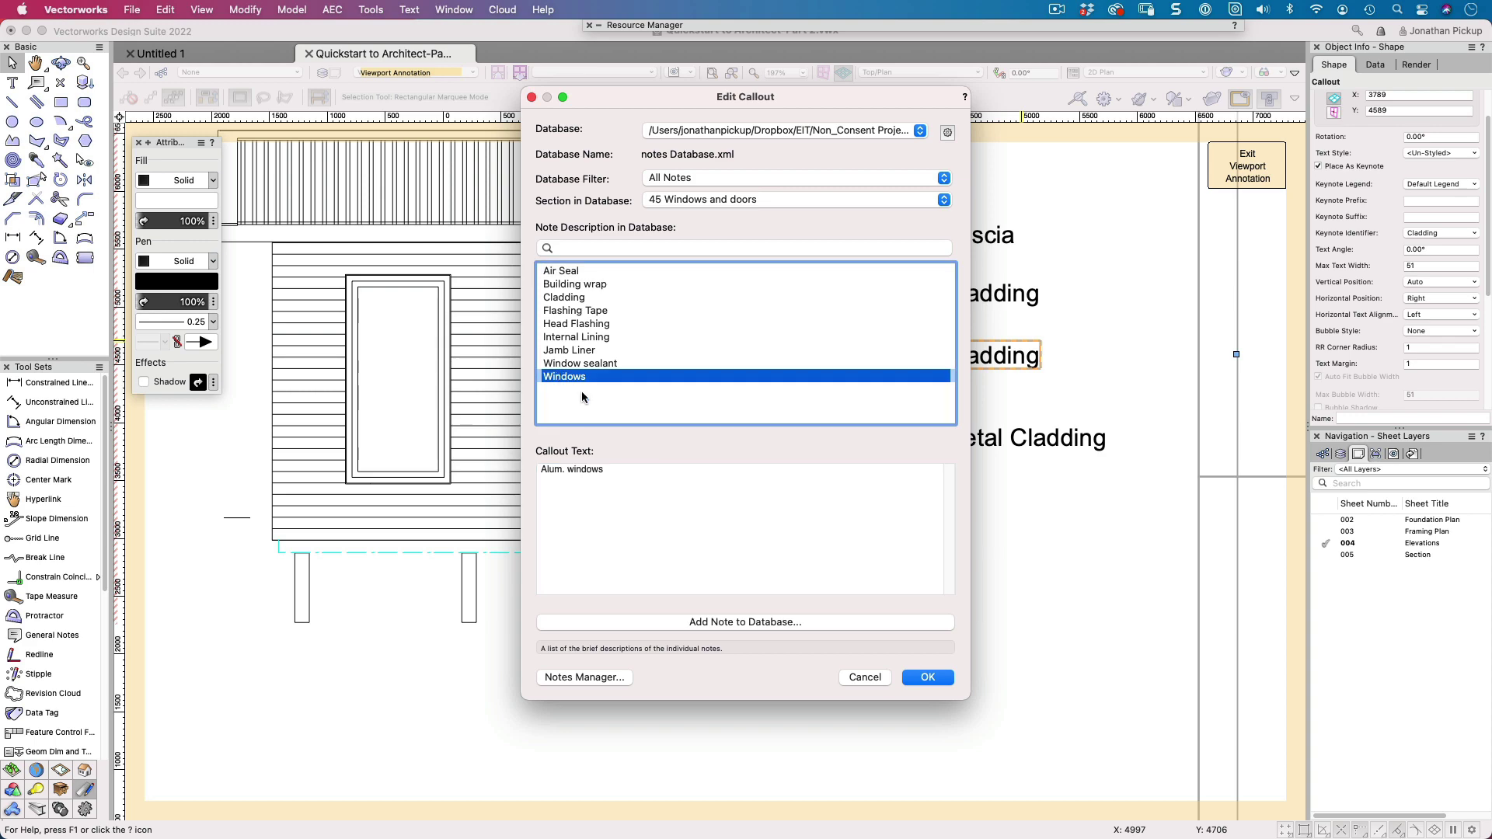
left_click(926, 678)
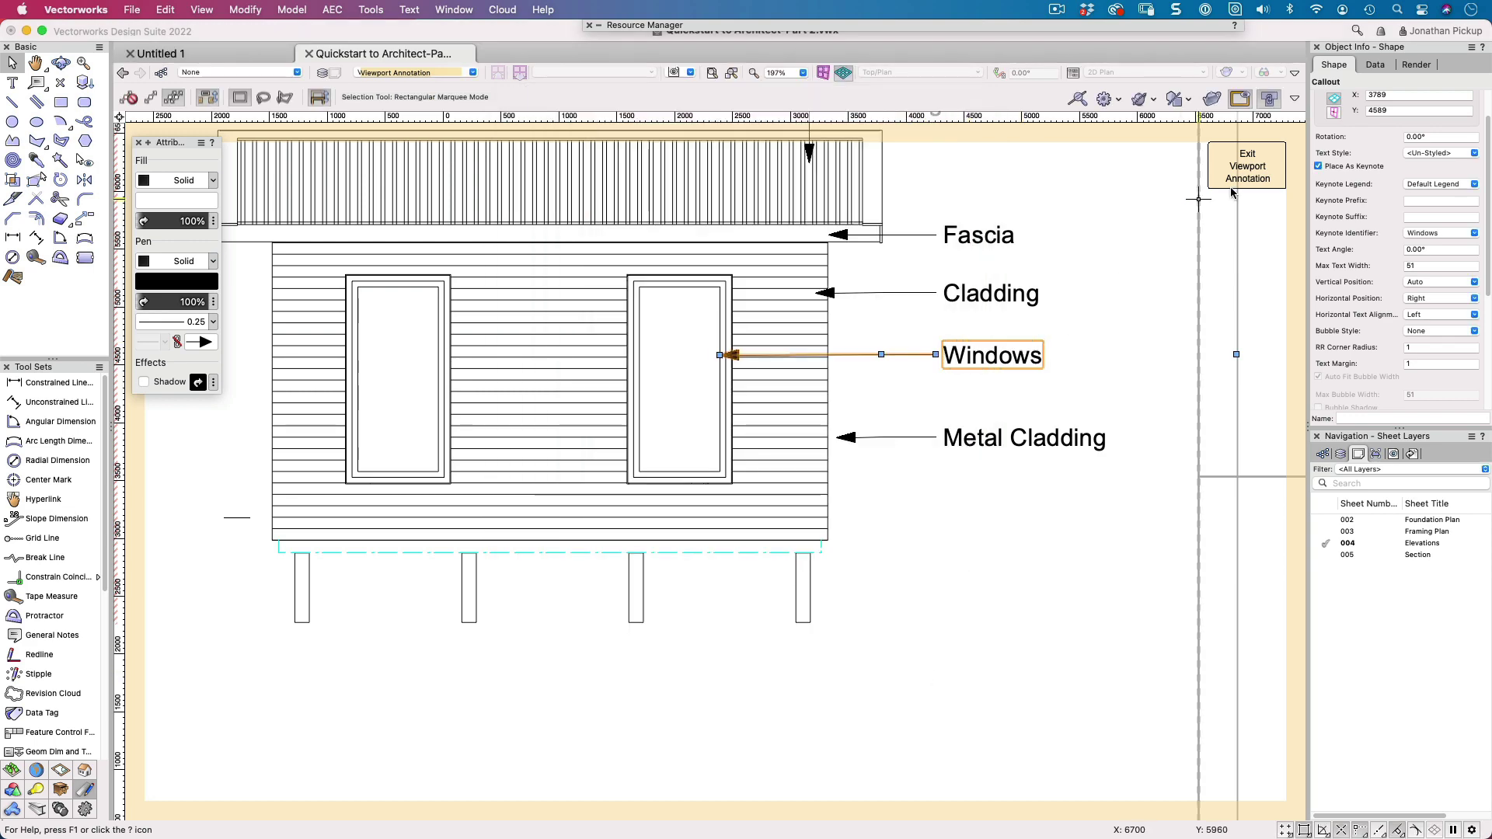
- Check the Windows callout's Keynote Legend stays Default Legend, then exit annotation to the Elevations sheet
left_click(1247, 168)
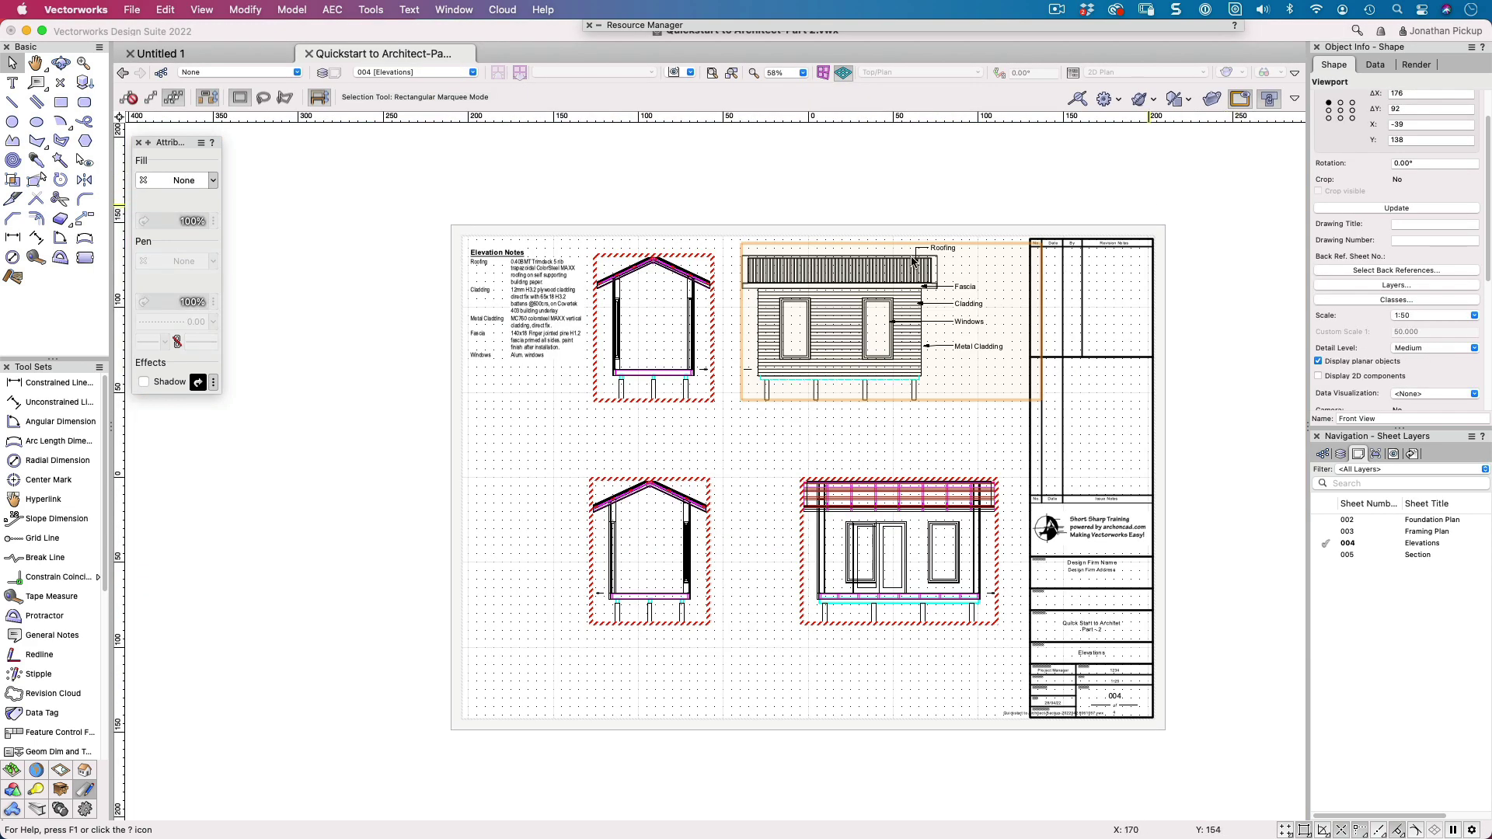
double_click(938, 331)
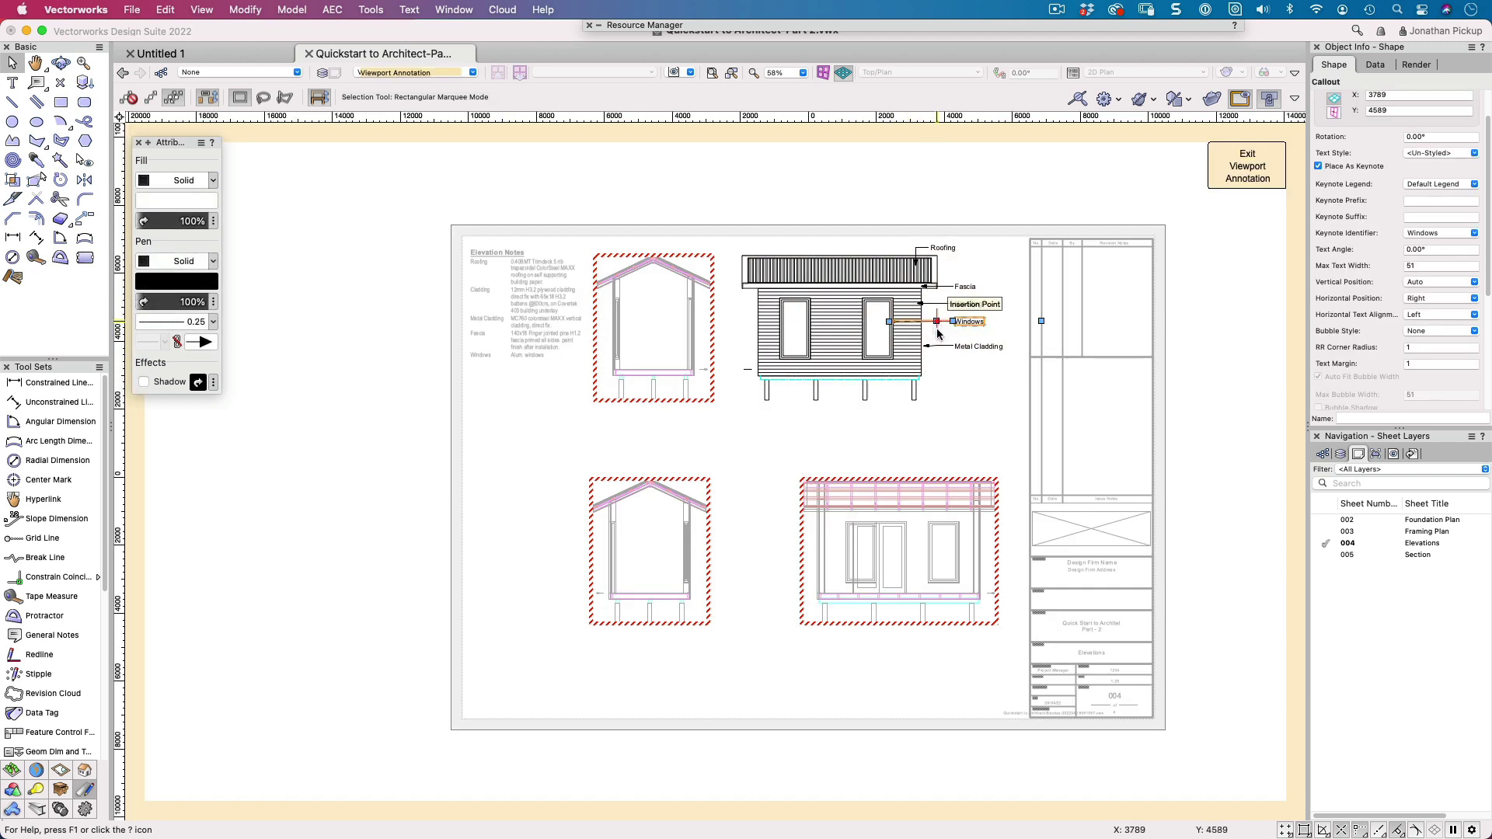
left_click(1457, 187)
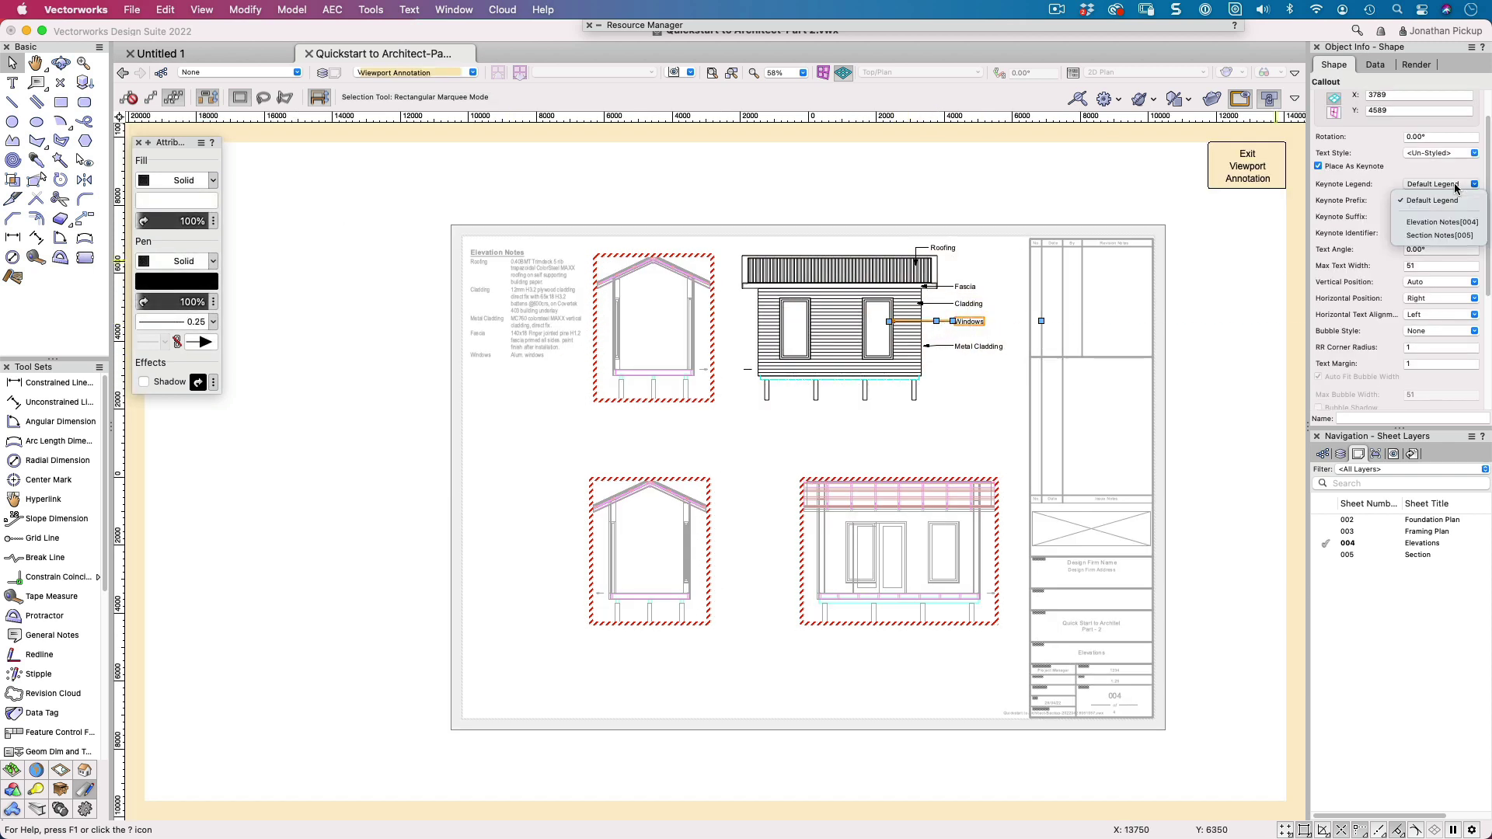
left_click(1409, 226)
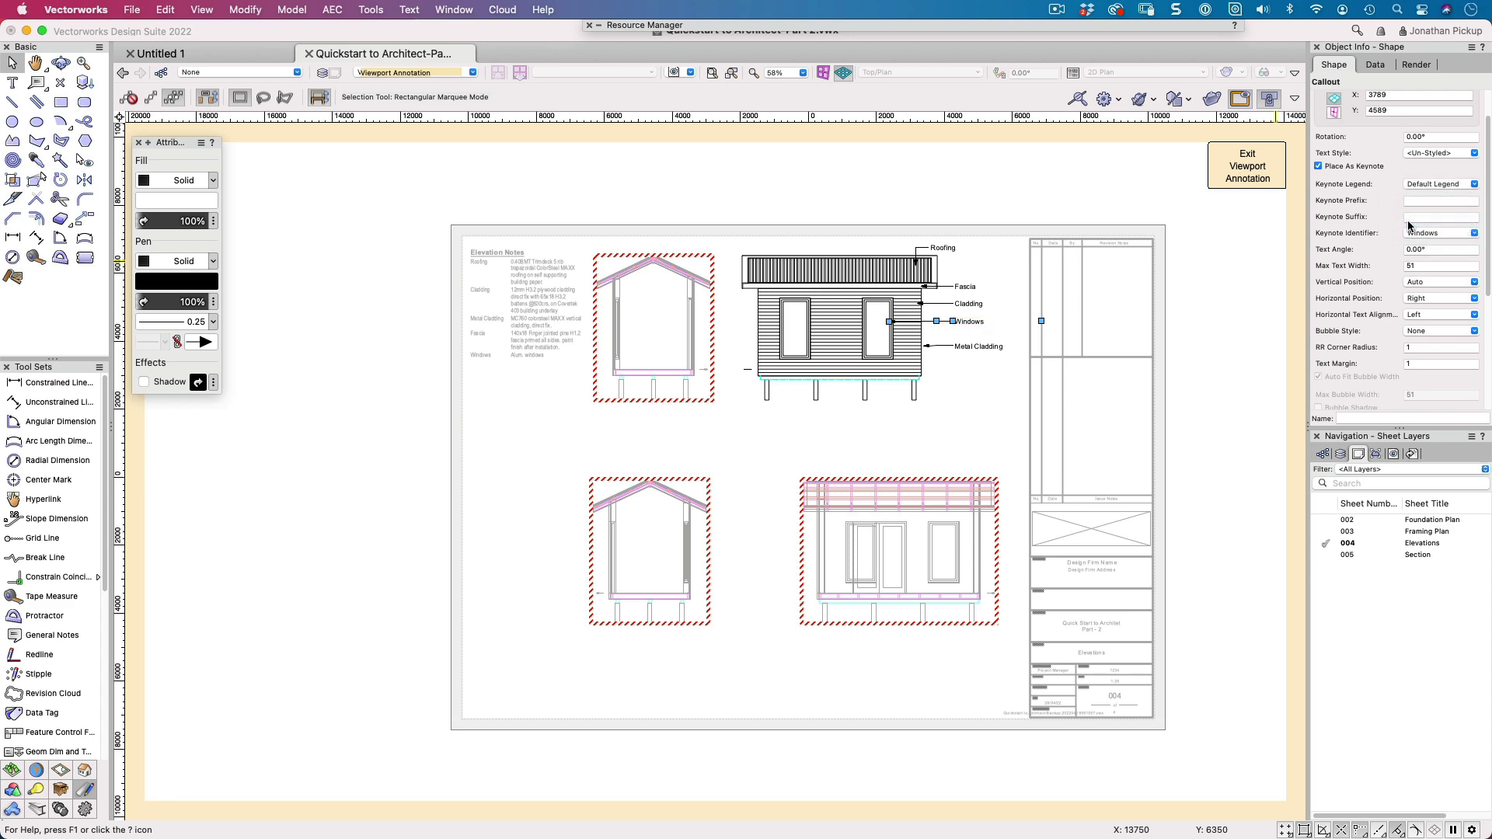
scroll(1034, 297, "up", 5)
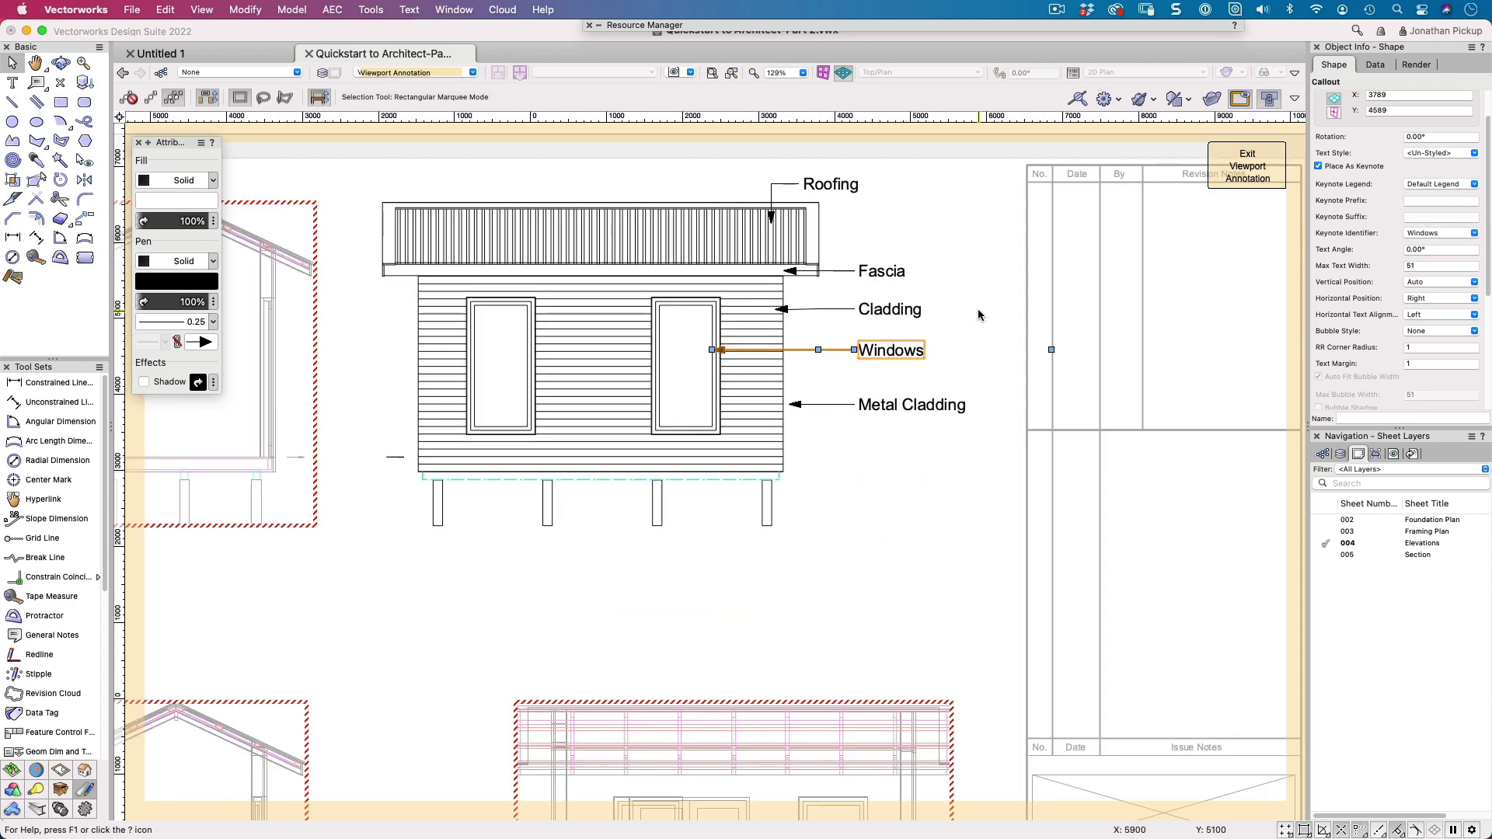
left_click(1432, 185)
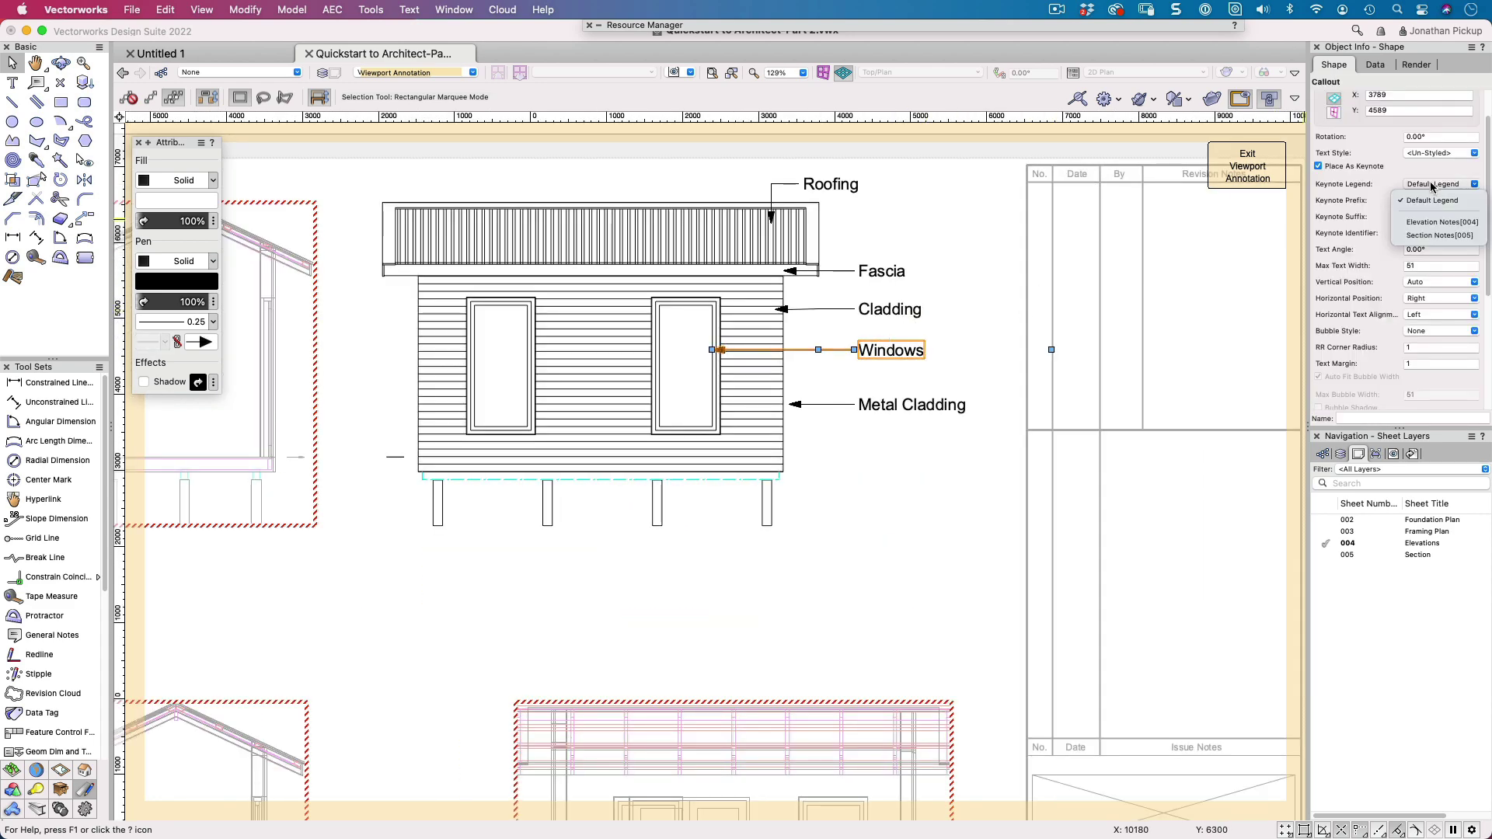
left_click(1438, 225)
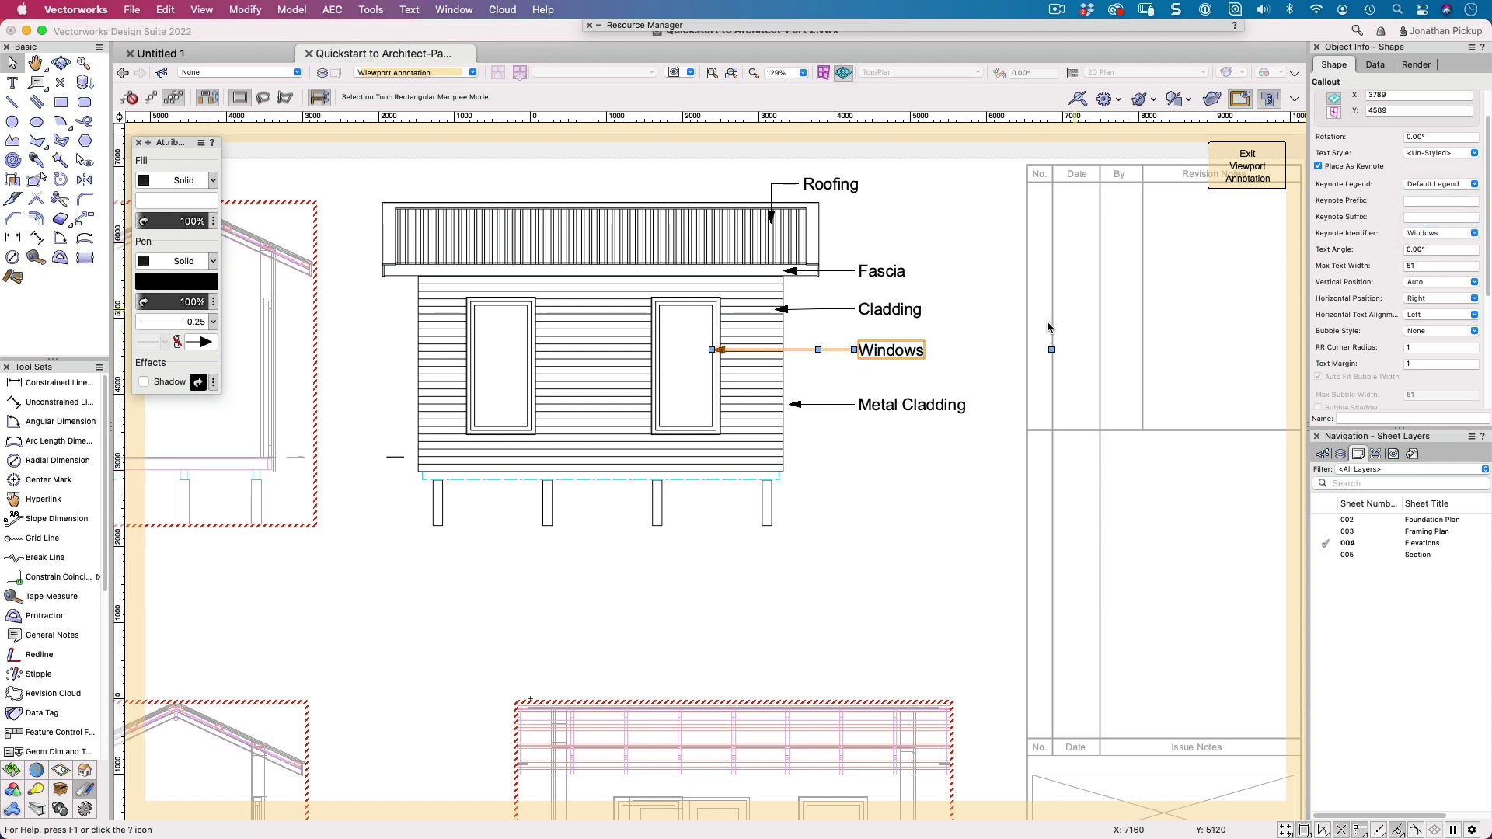
left_click(1247, 165)
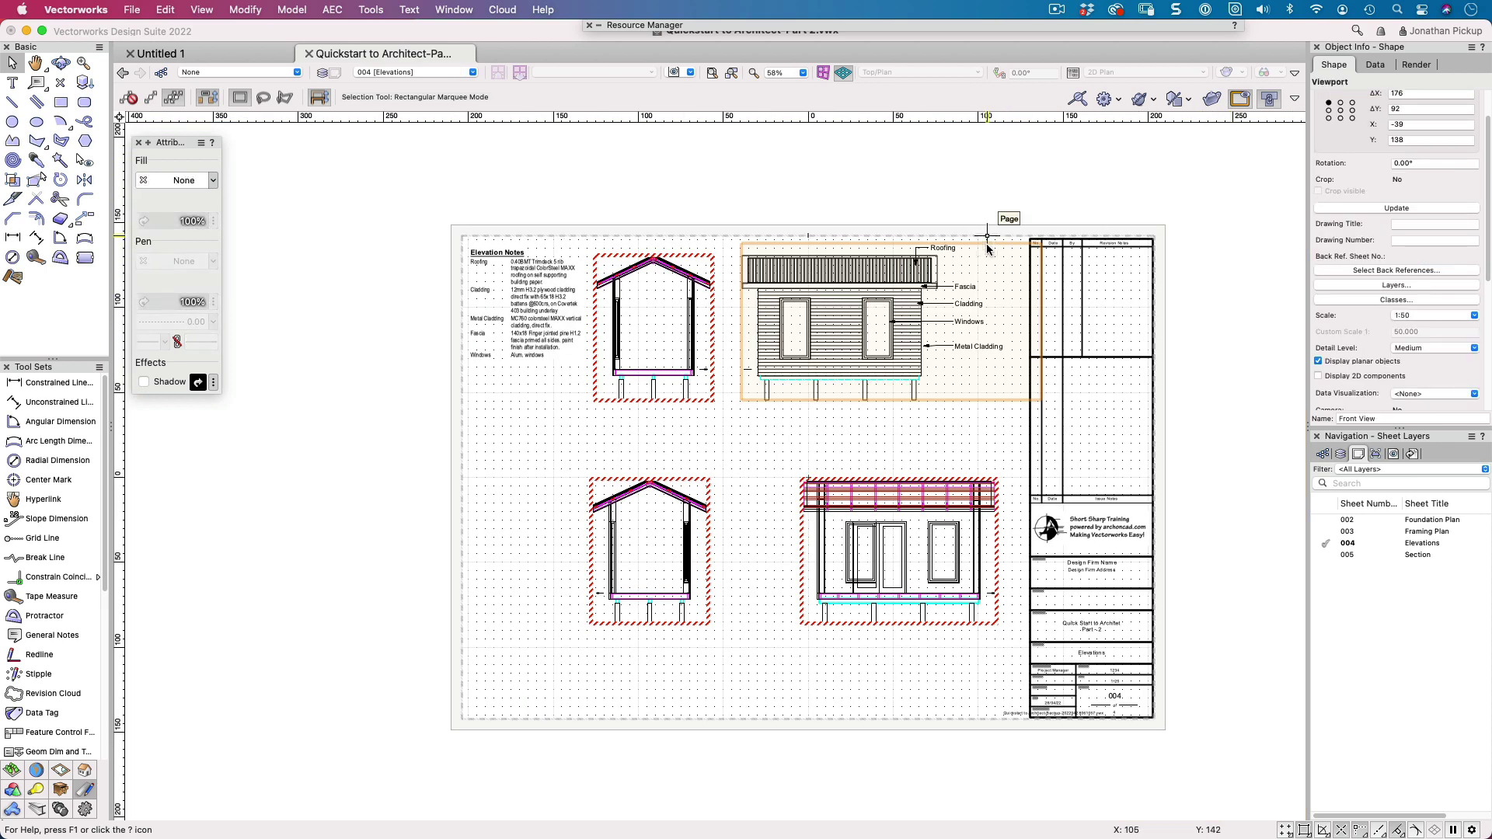
- On the 005 Section sheet, move a Section A-A callout to the right wall with a horizontal leader
key("super+Page_Down")
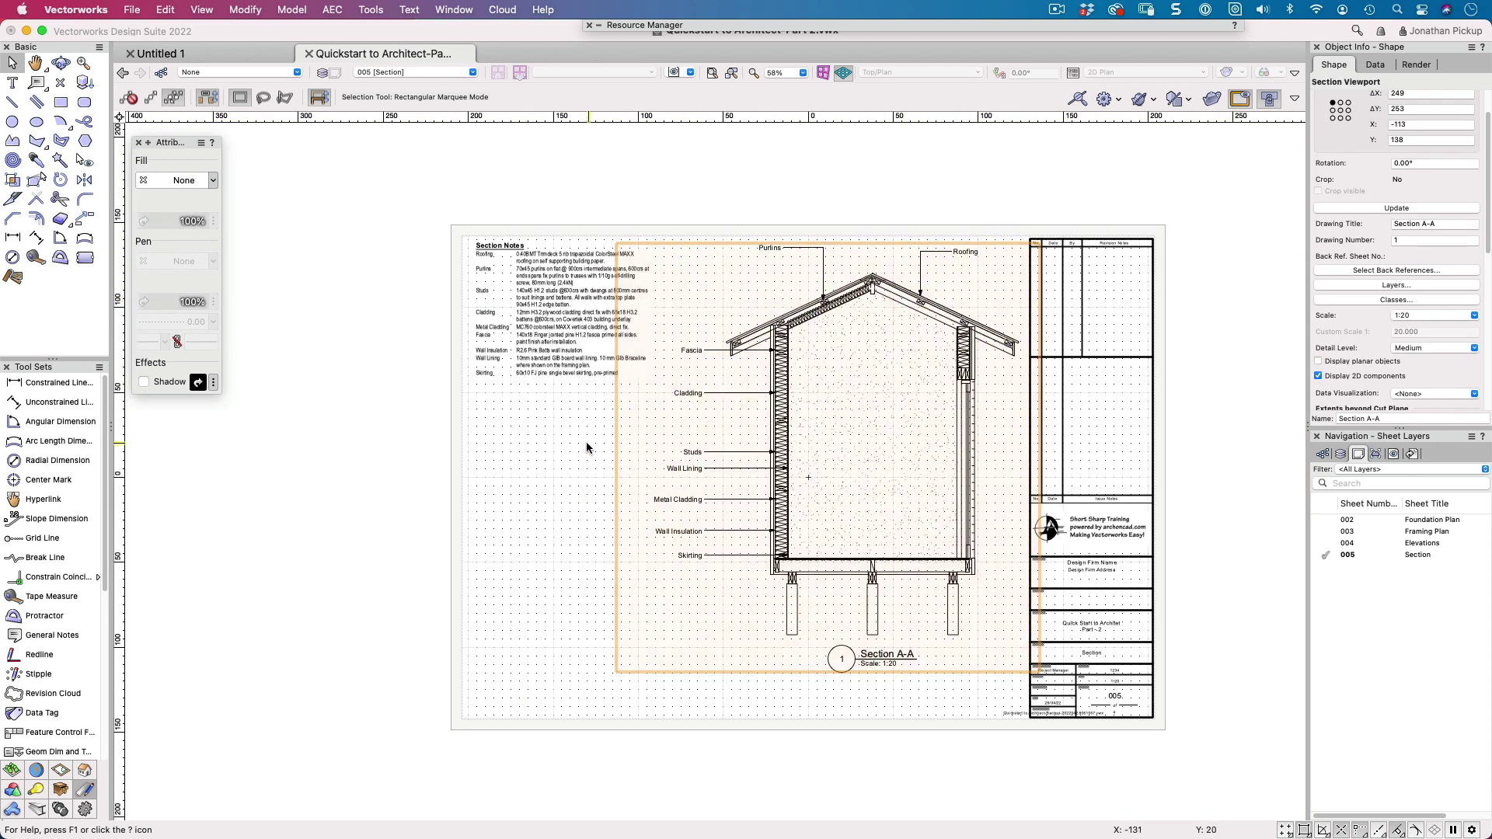
scroll(516, 346, "up", 1)
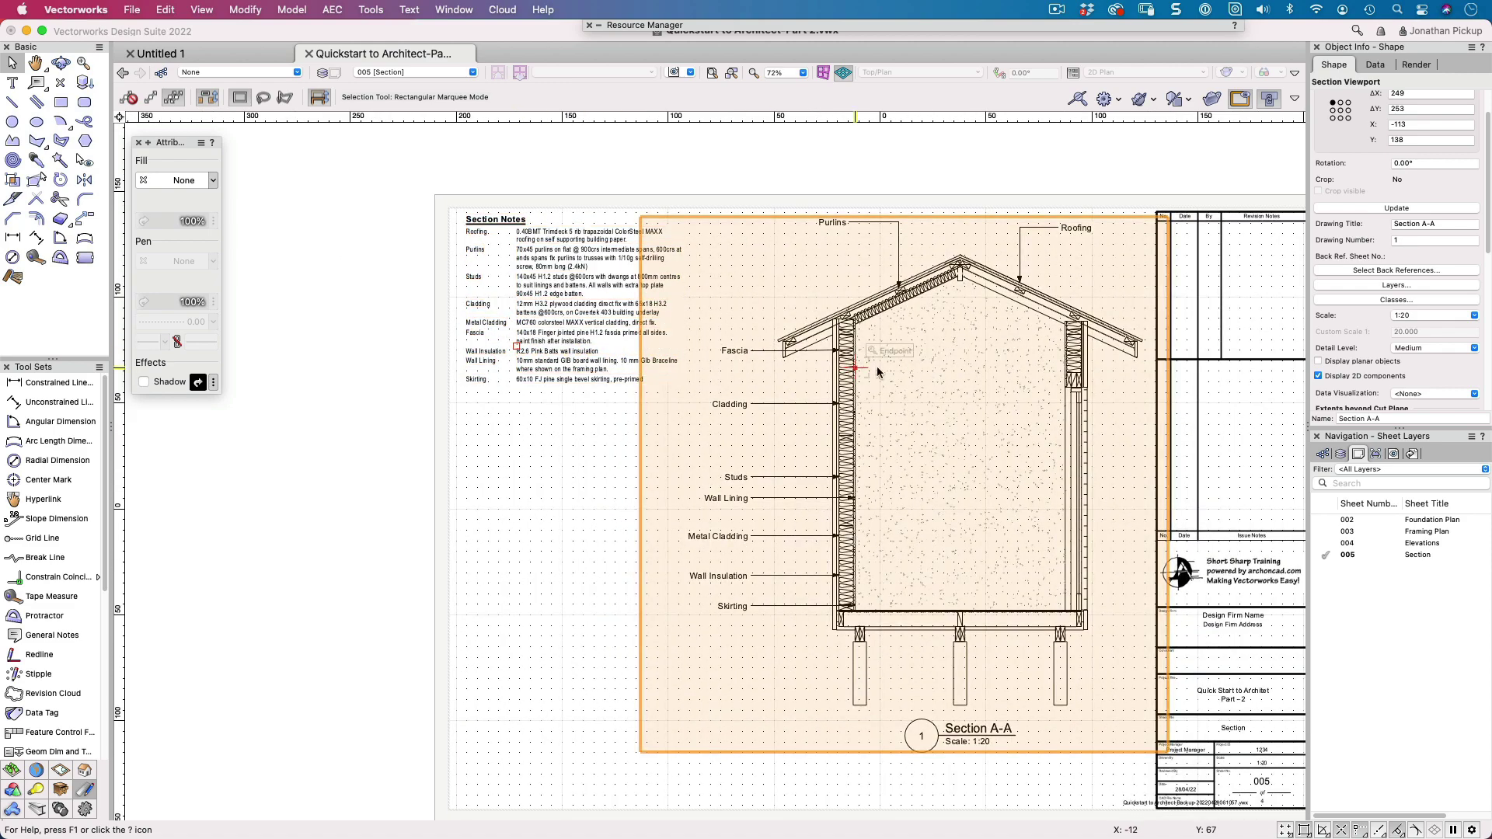
middle_click_drag(1053, 356, 1005, 342)
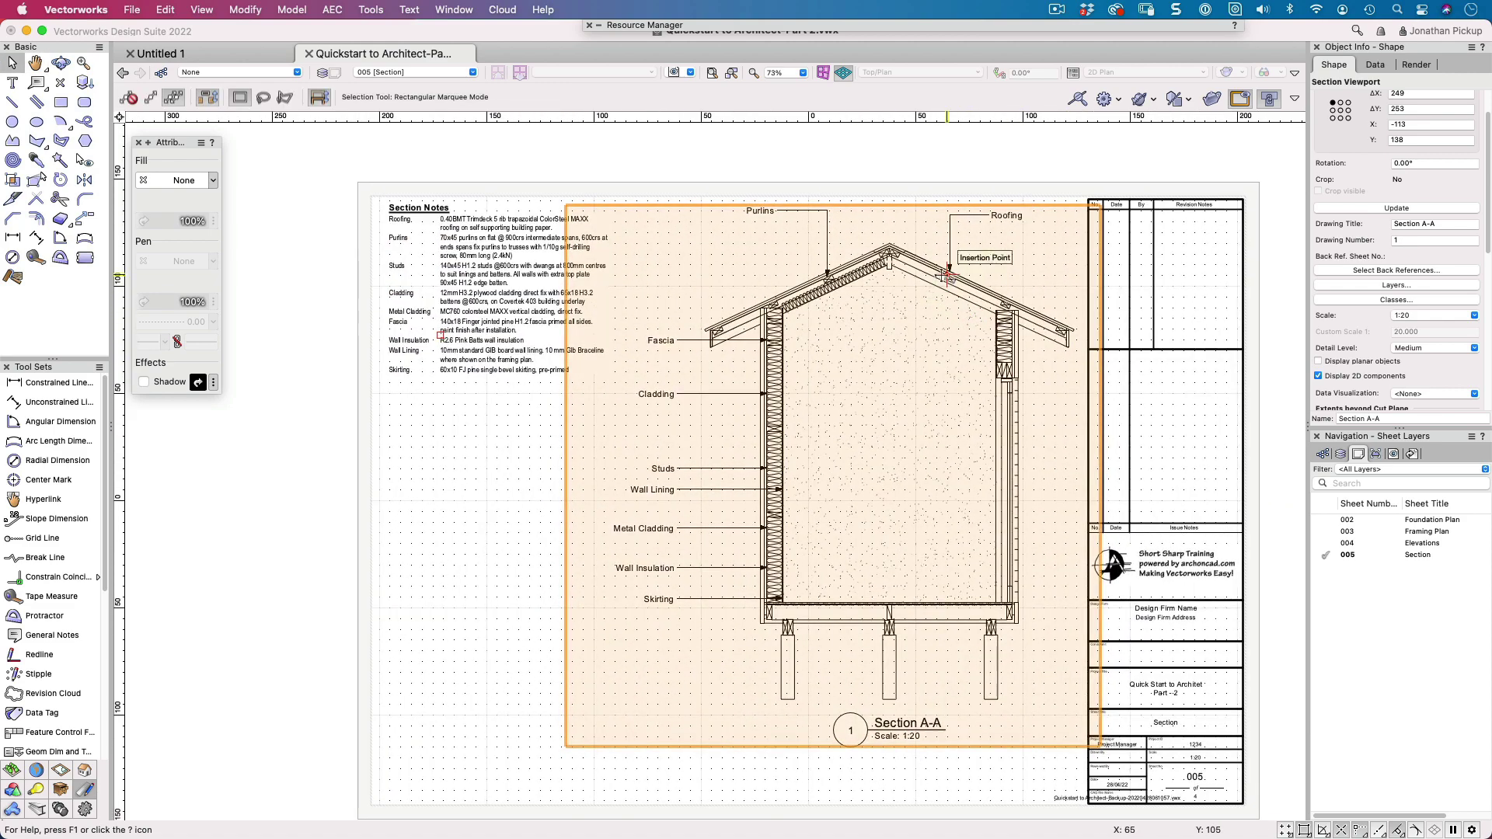
double_click(1005, 342)
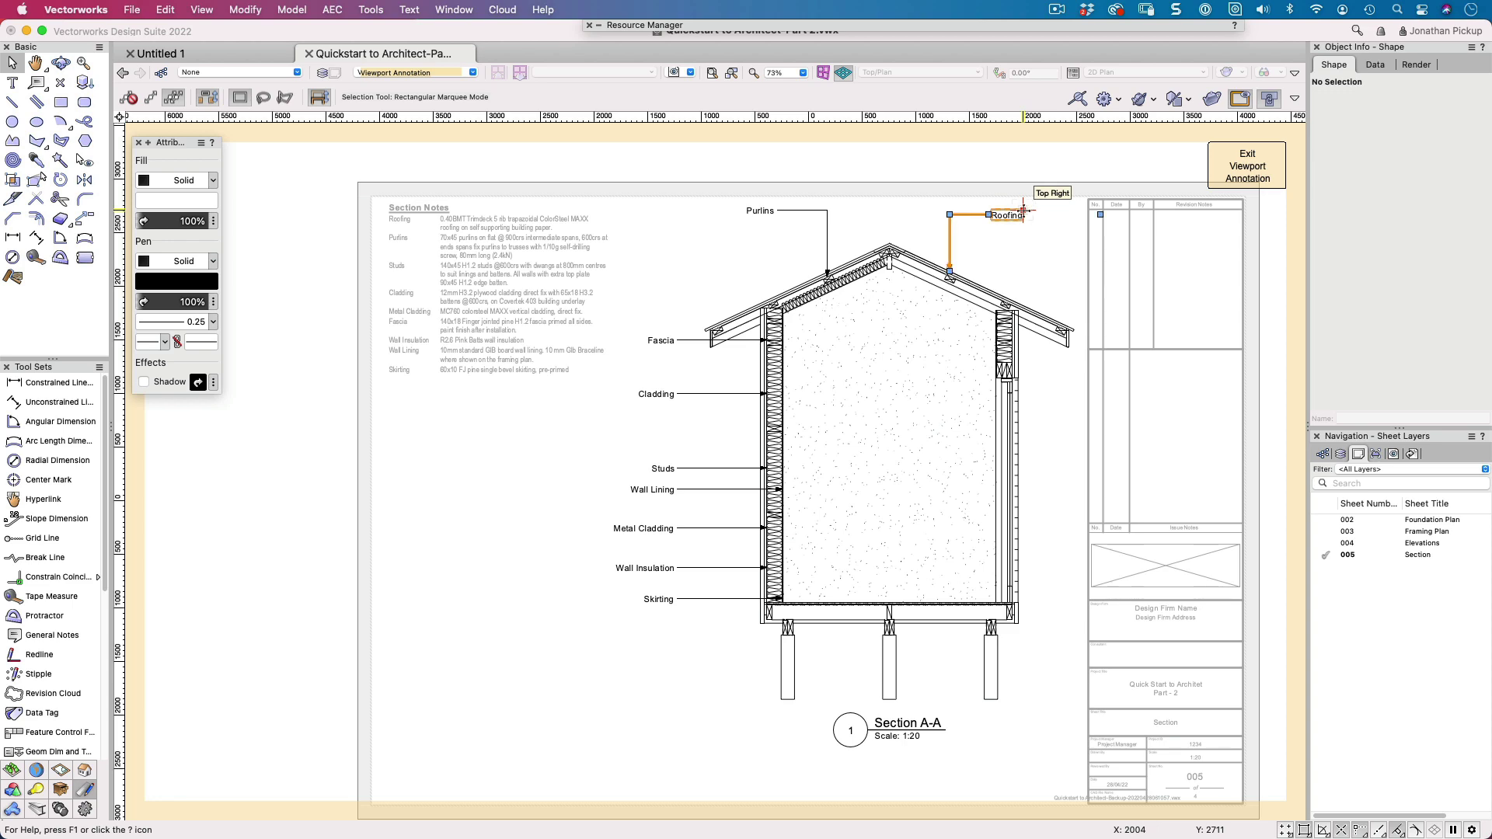
left_click_drag(1024, 210, 1102, 401)
scroll(1022, 449, "up", 9)
left_click_drag(1056, 468, 941, 145)
key("h")
left_click_drag(1126, 160, 709, 379)
key("x")
left_click_drag(955, 363, 719, 360)
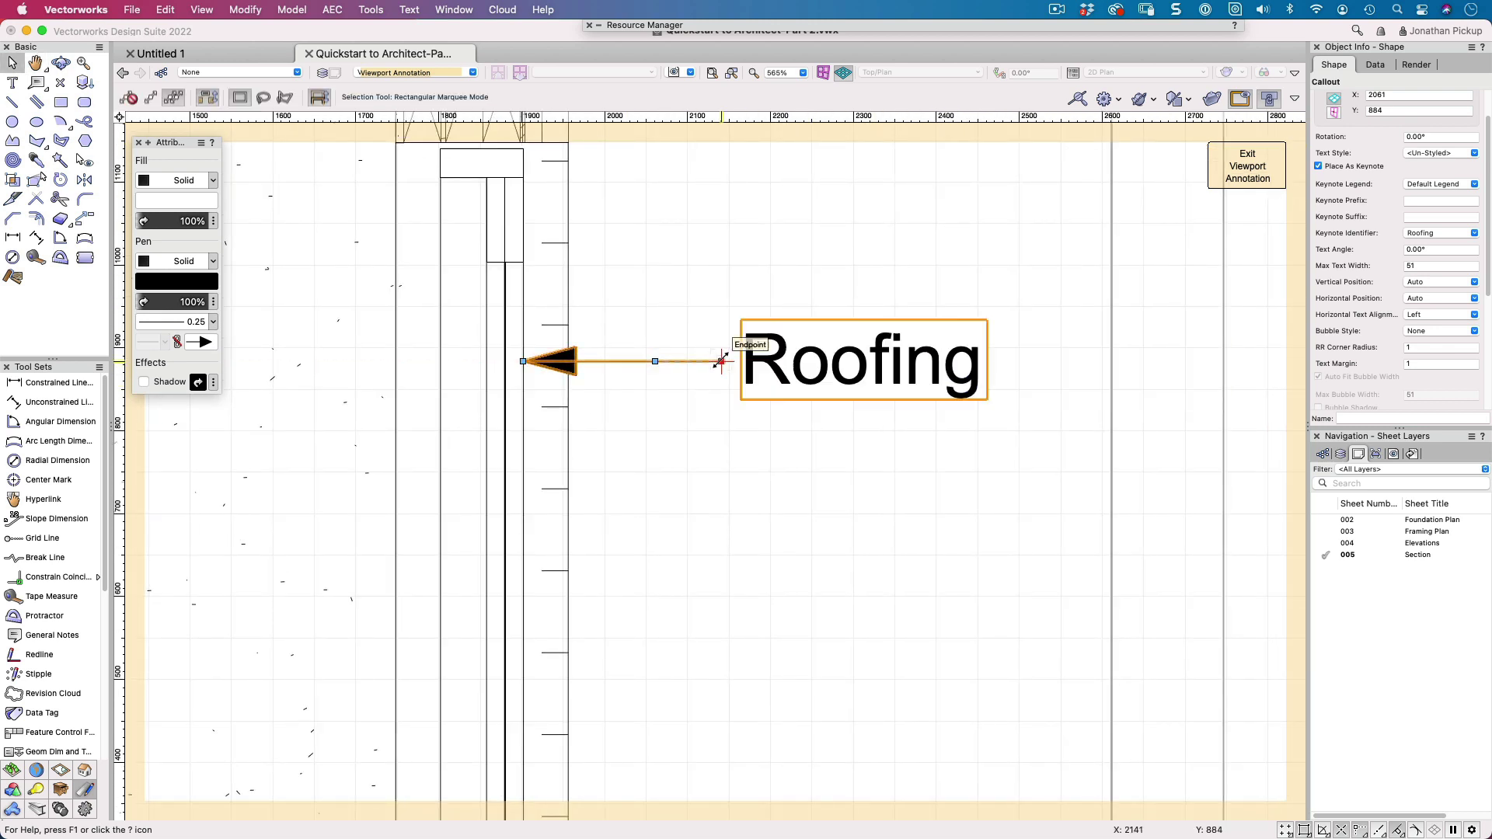
- Link that callout to the Windows note in 45 Windows and doors and exit annotation
double_click(799, 363)
left_click(649, 200)
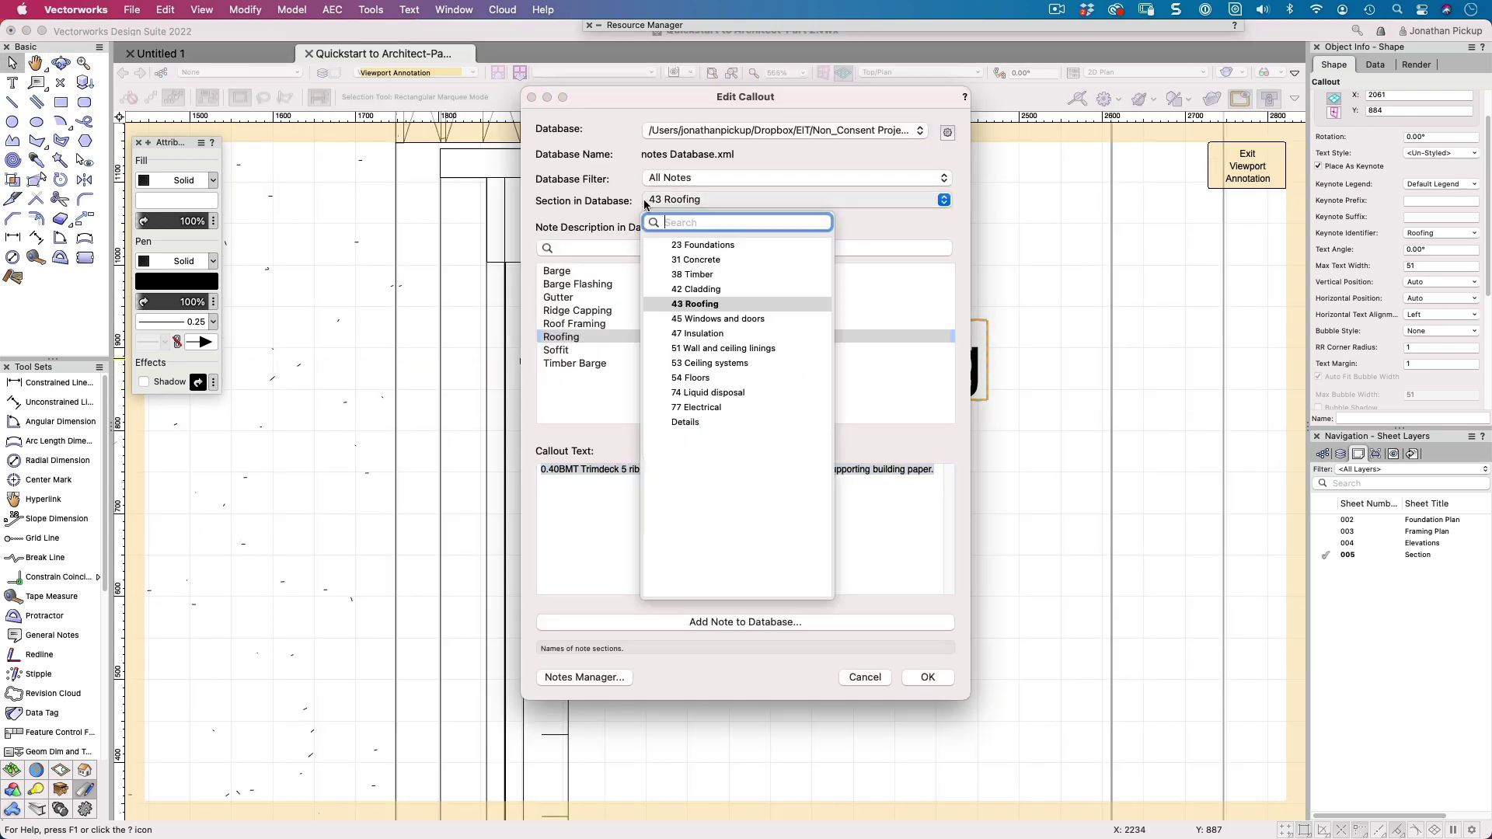
left_click(684, 319)
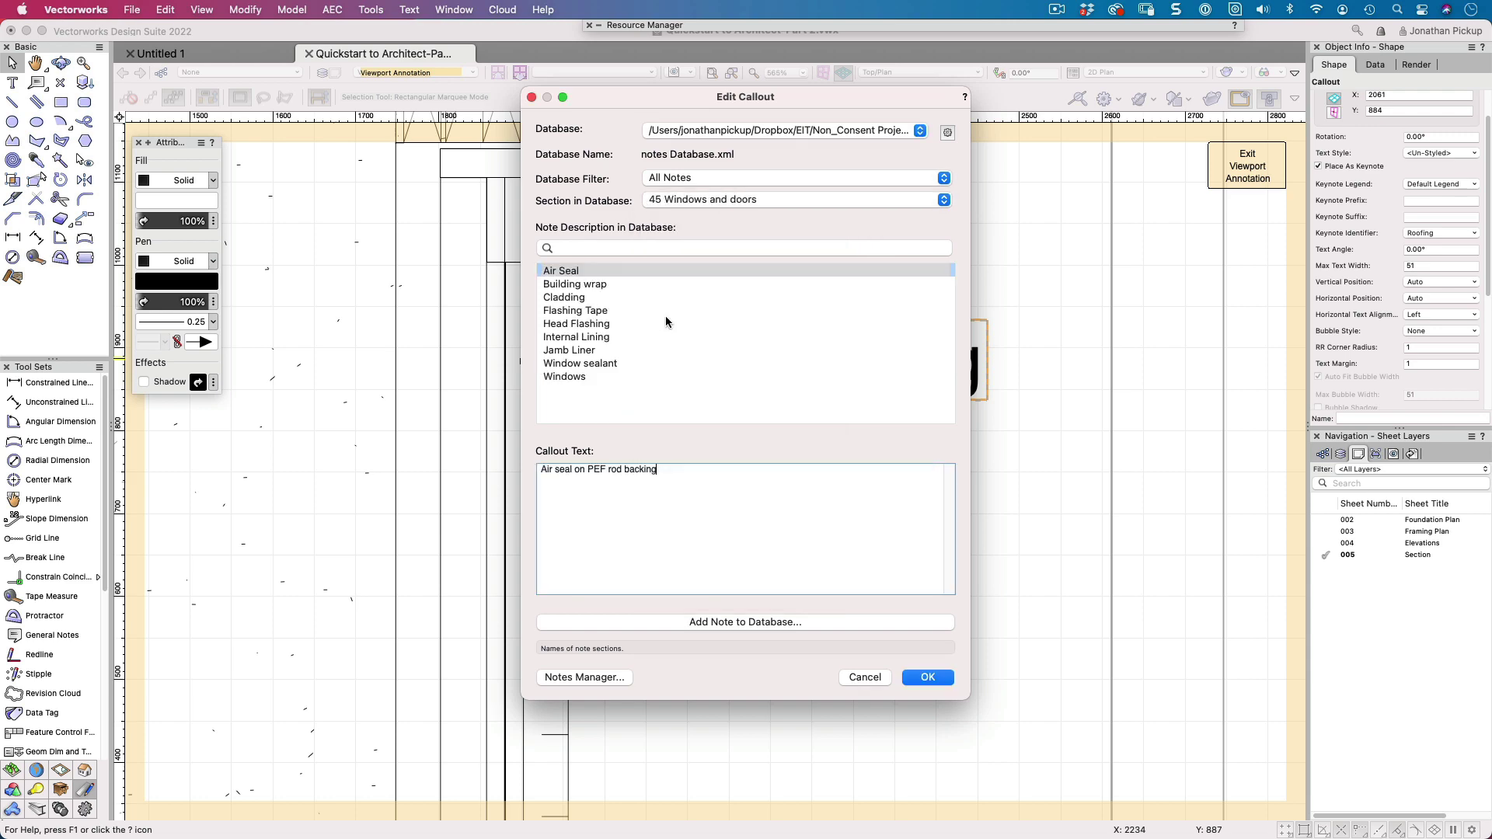
left_click(572, 377)
left_click(929, 678)
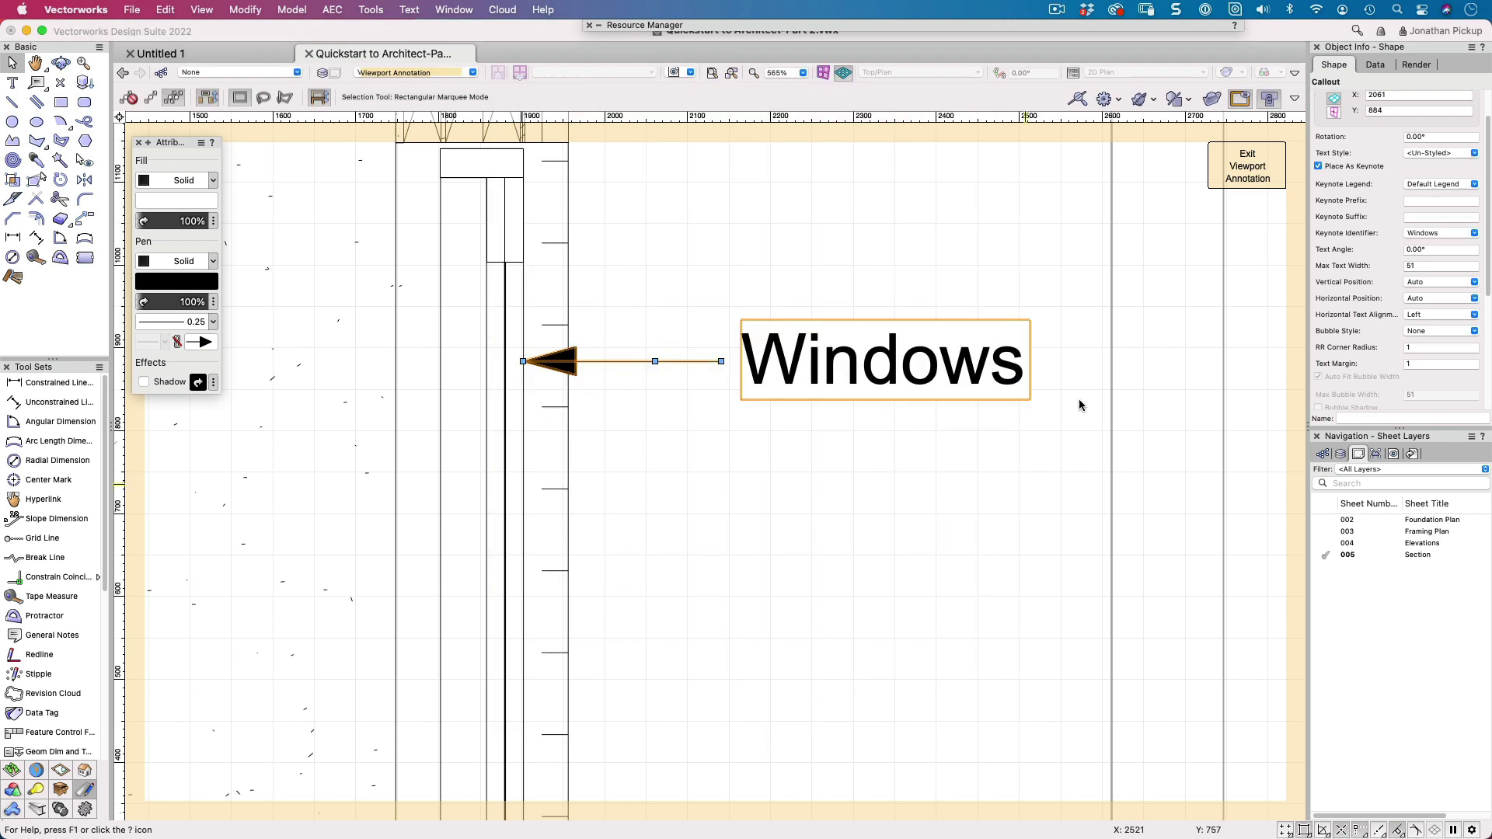
left_click(1246, 166)
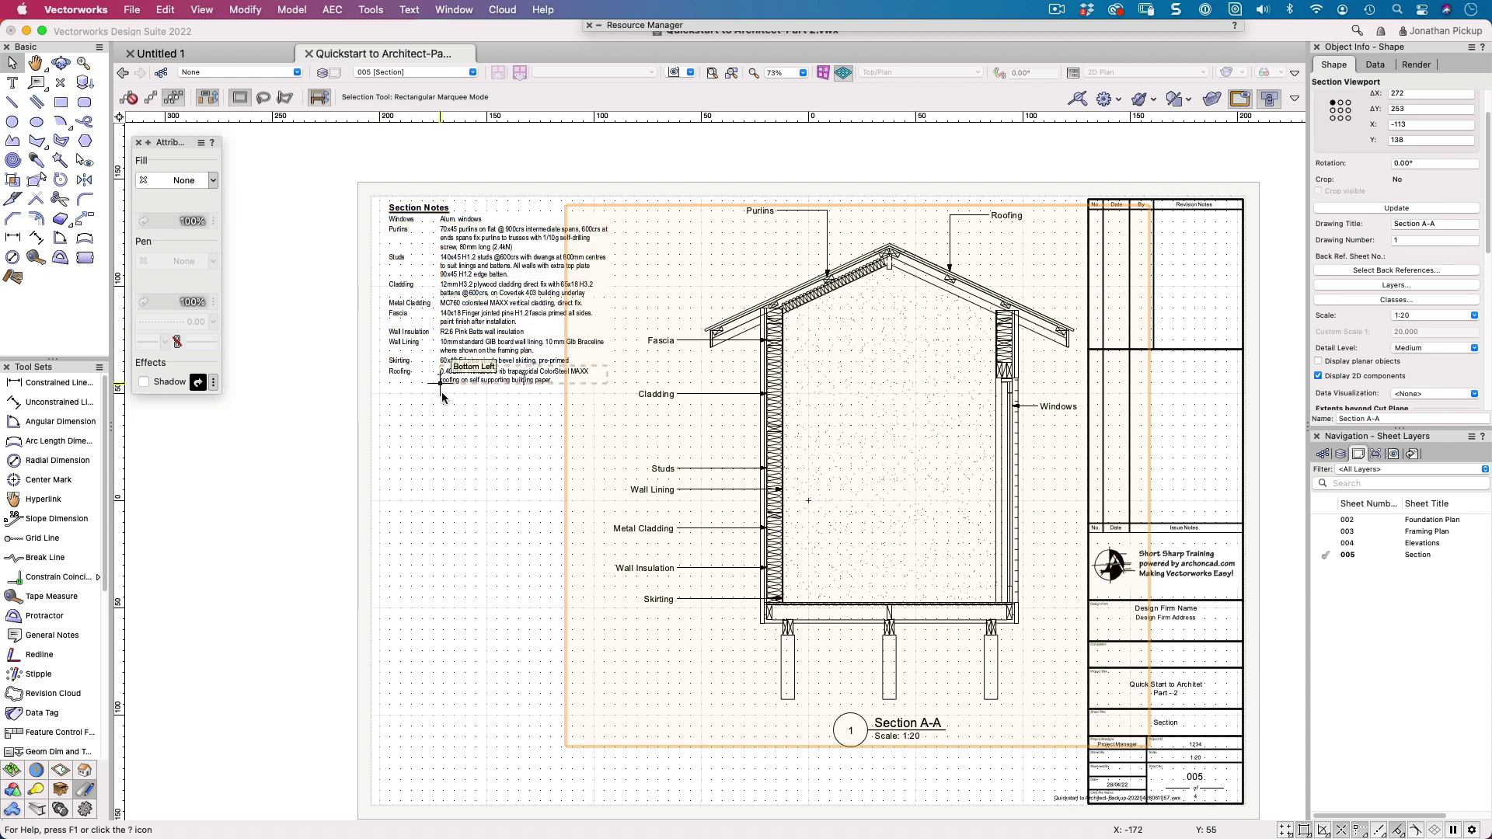
- Set the Section A-A Windows callout's Keynote Legend to Section Notes[005] and exit annotation
double_click(1057, 406)
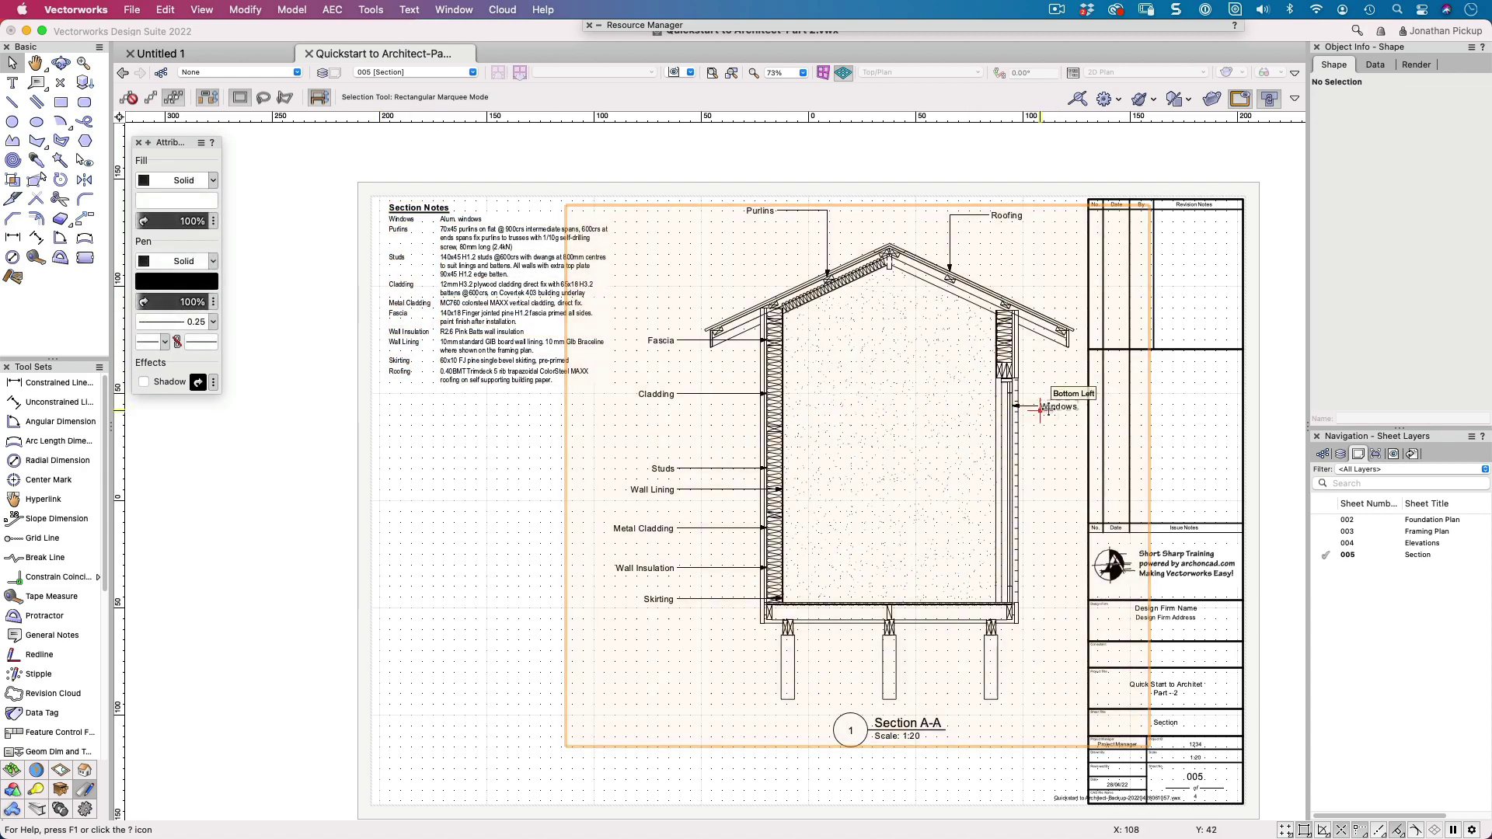
left_click(1048, 410)
scroll(419, 369, "up", 3)
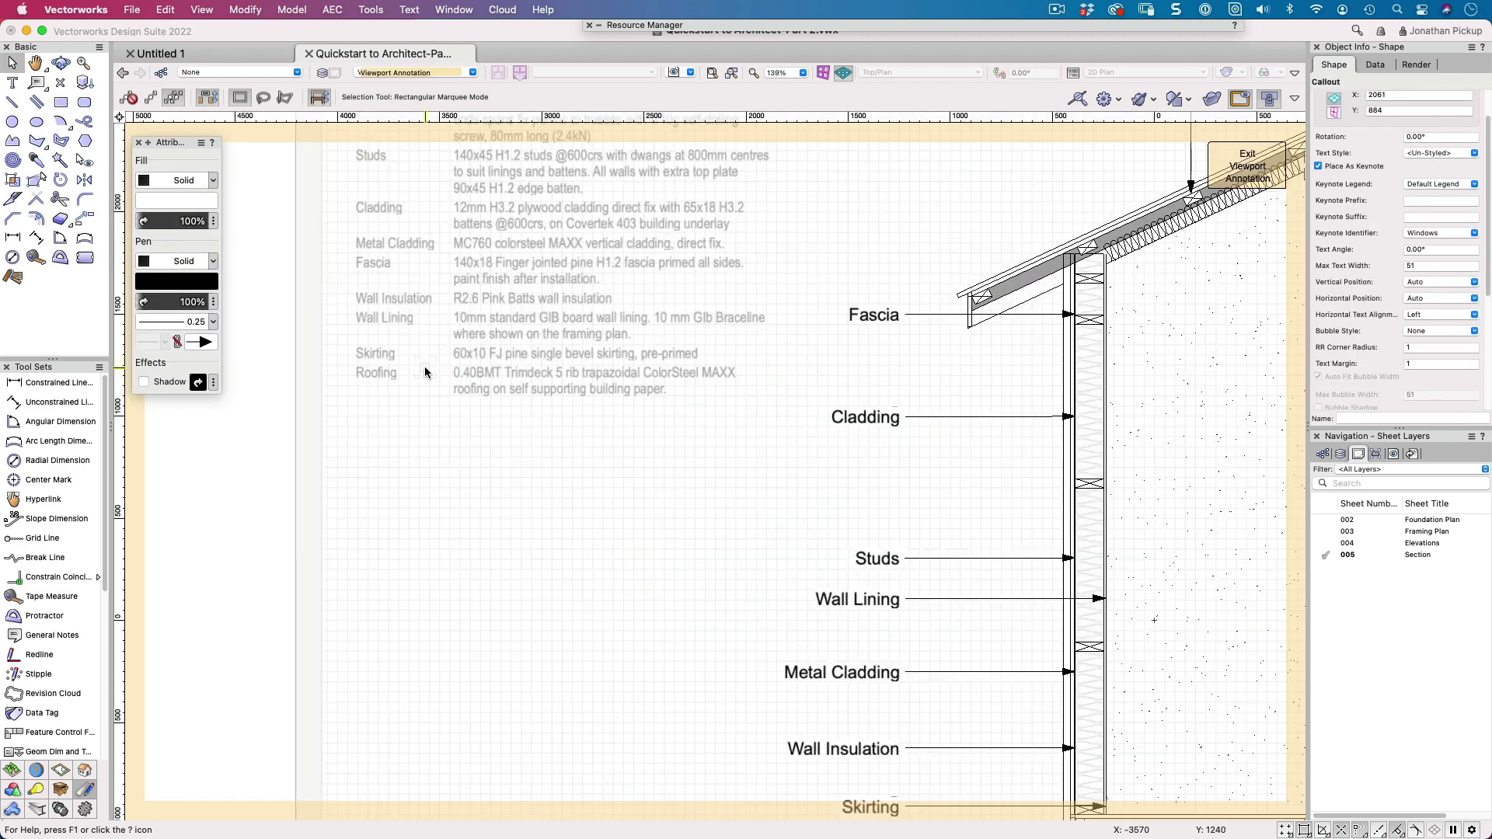
scroll(381, 380, "down", 5)
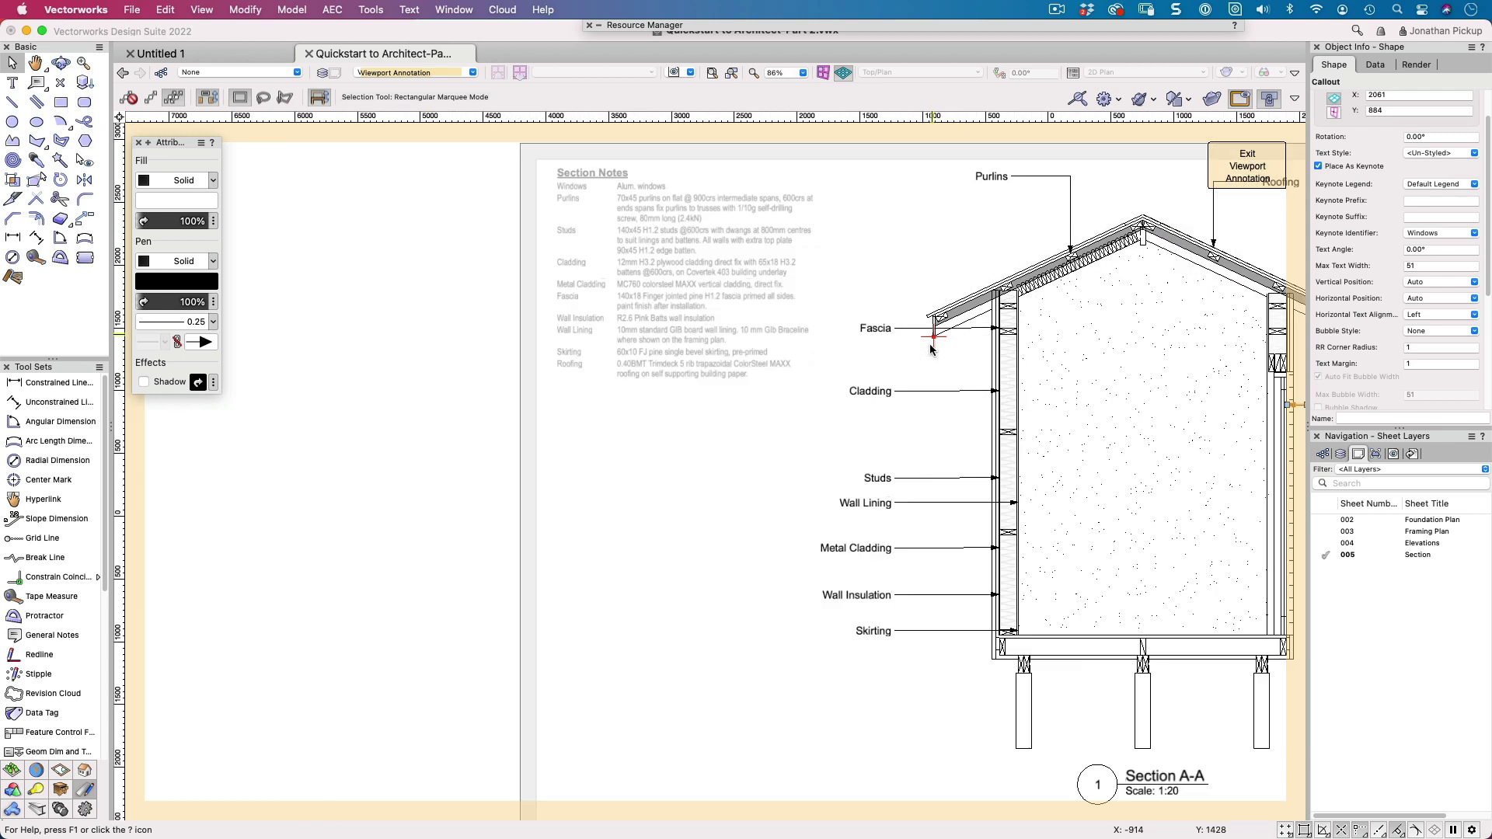
left_click(1433, 184)
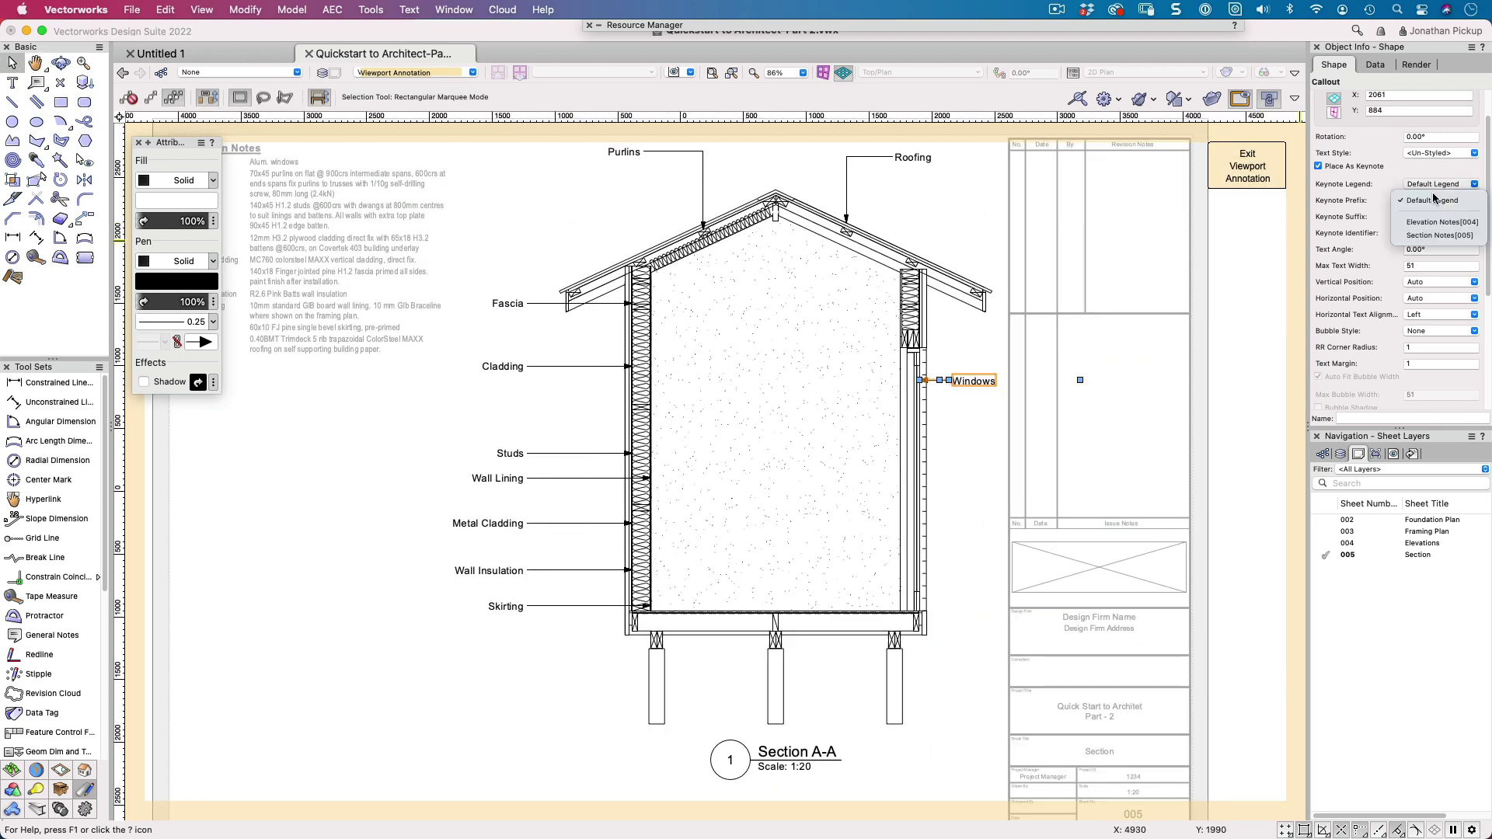
left_click(1429, 231)
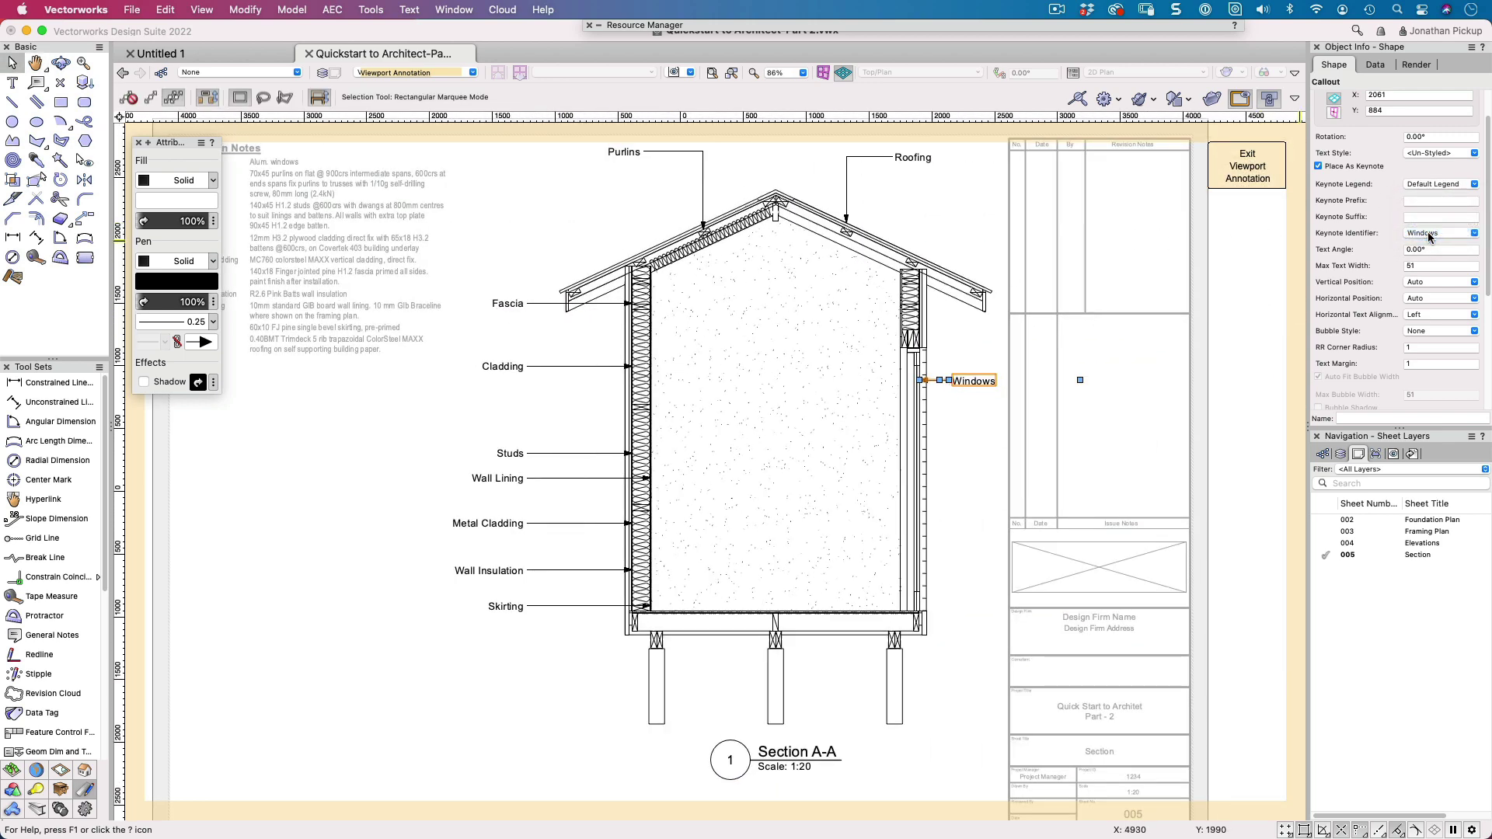
left_click(1438, 185)
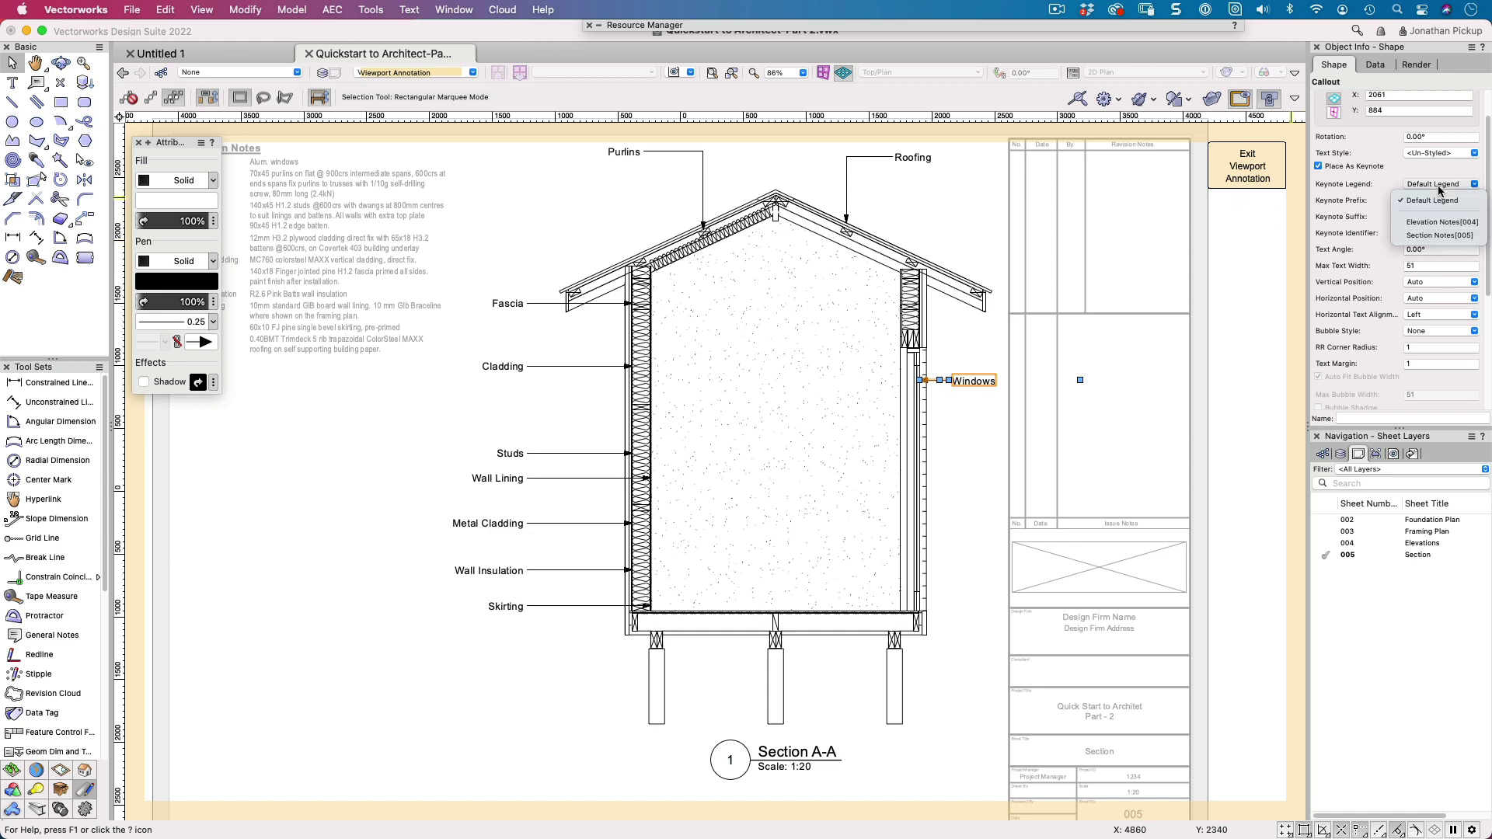
left_click(1433, 236)
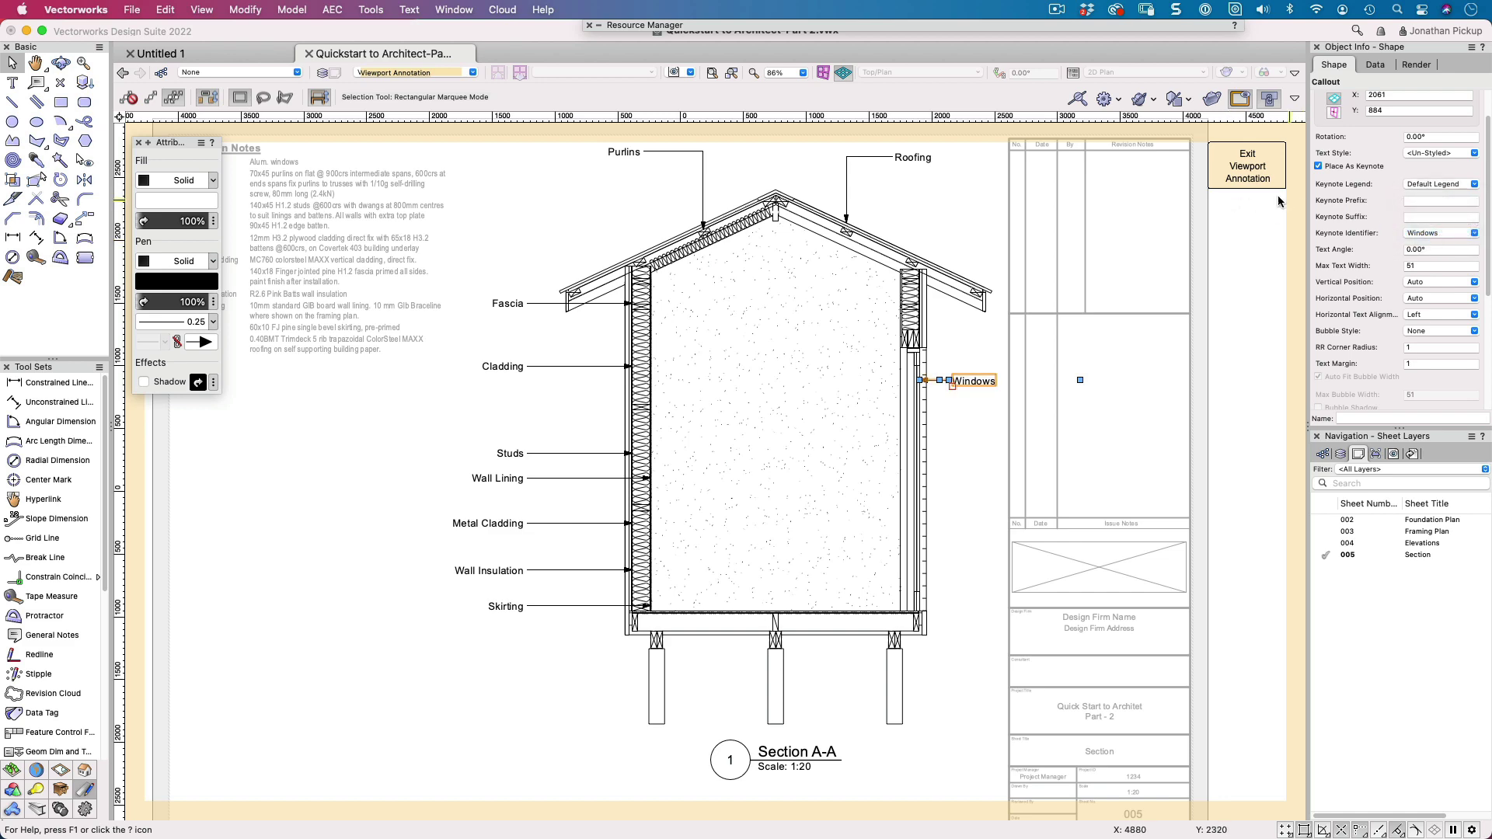
left_click(1247, 173)
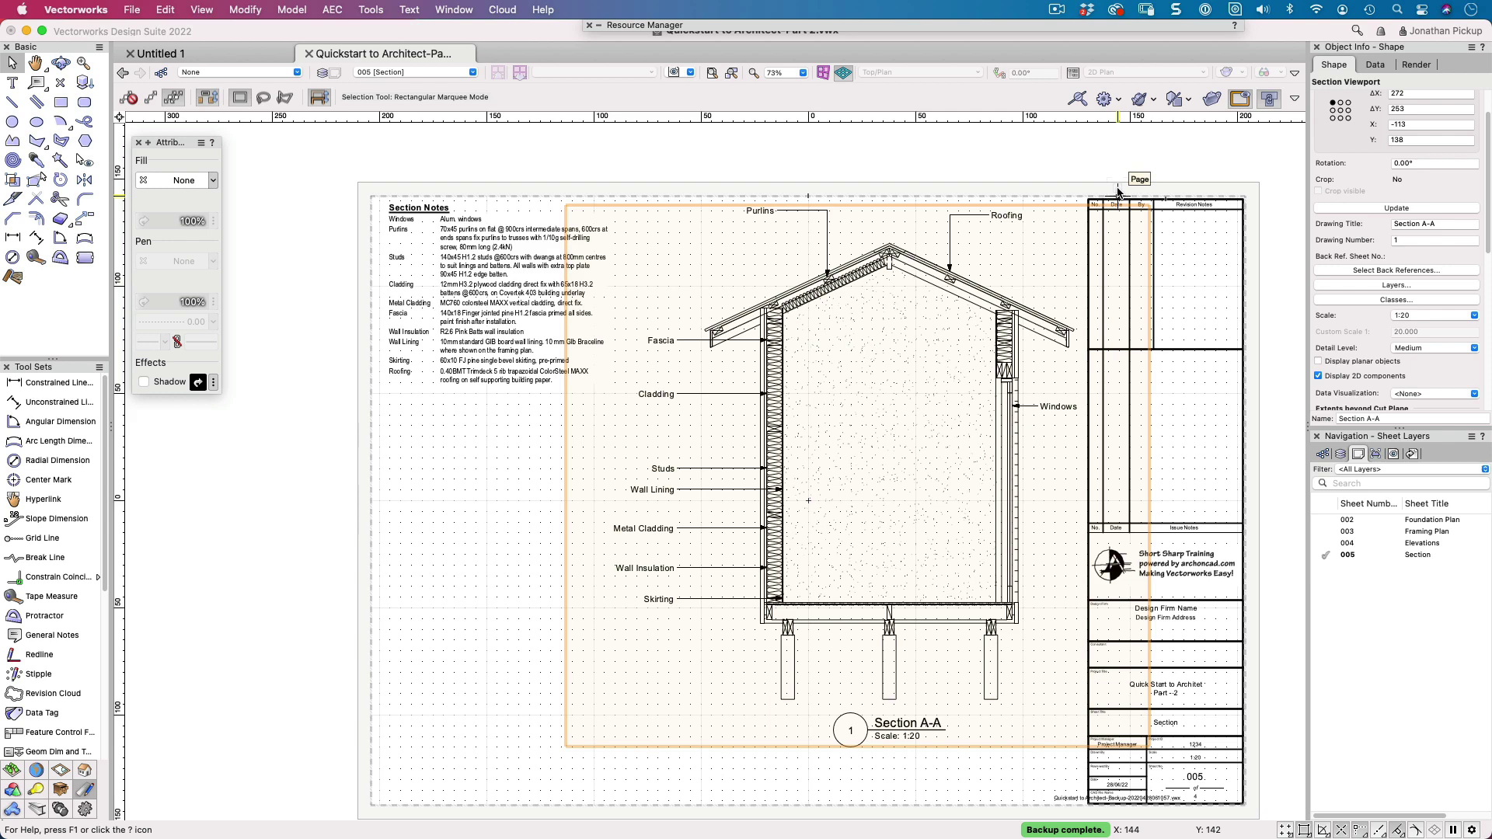
- Drag Windows to the bottom of the Section Notes keynotes list so Roofing comes first
left_click(482, 214)
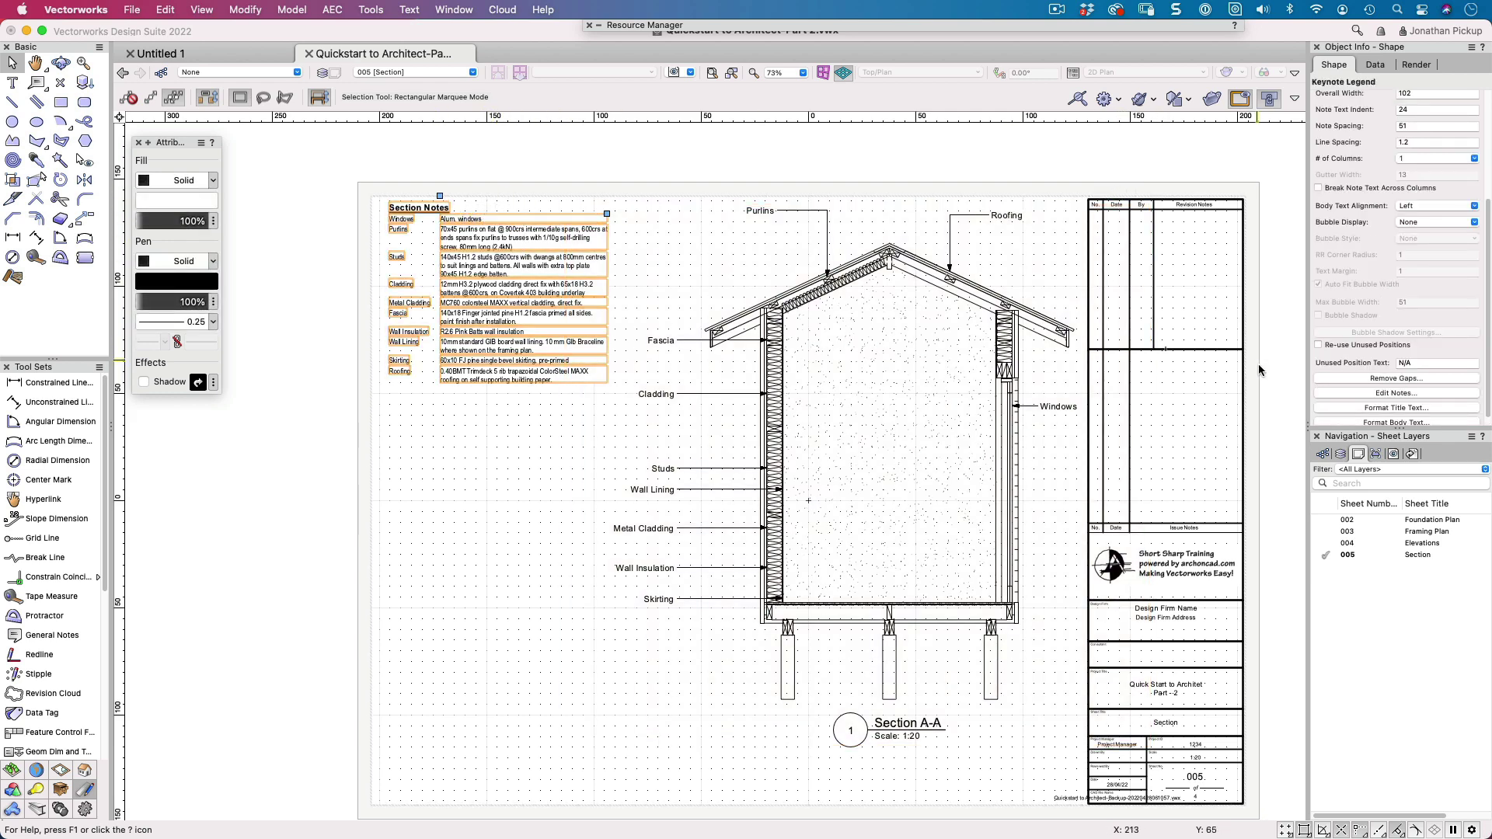
double_click(459, 296)
mouse_move(599, 208)
left_mouse_down()
mouse_move(587, 319)
mouse_move(595, 188)
left_mouse_up()
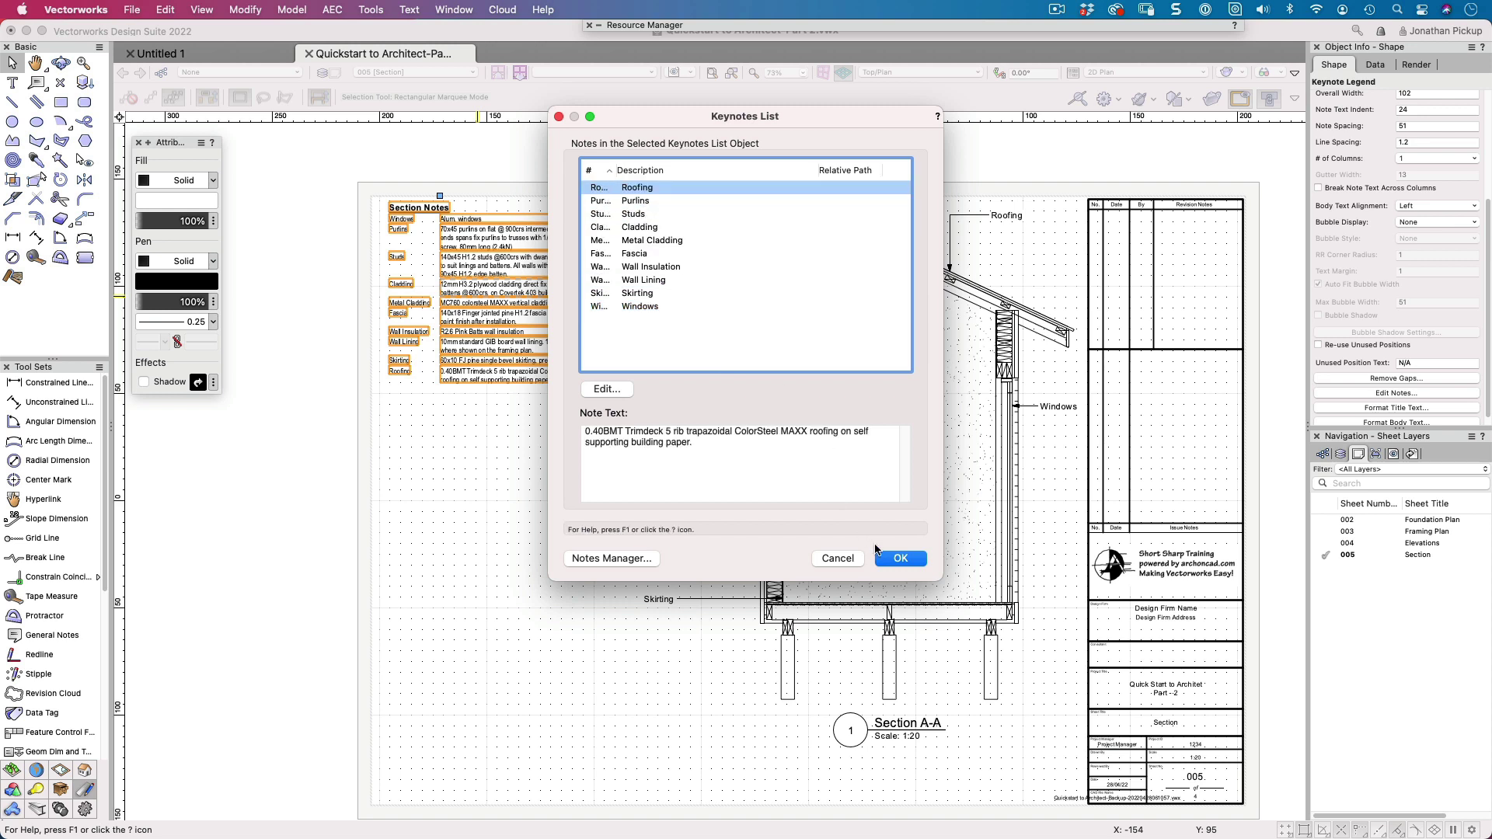
left_click(892, 555)
left_click(839, 491)
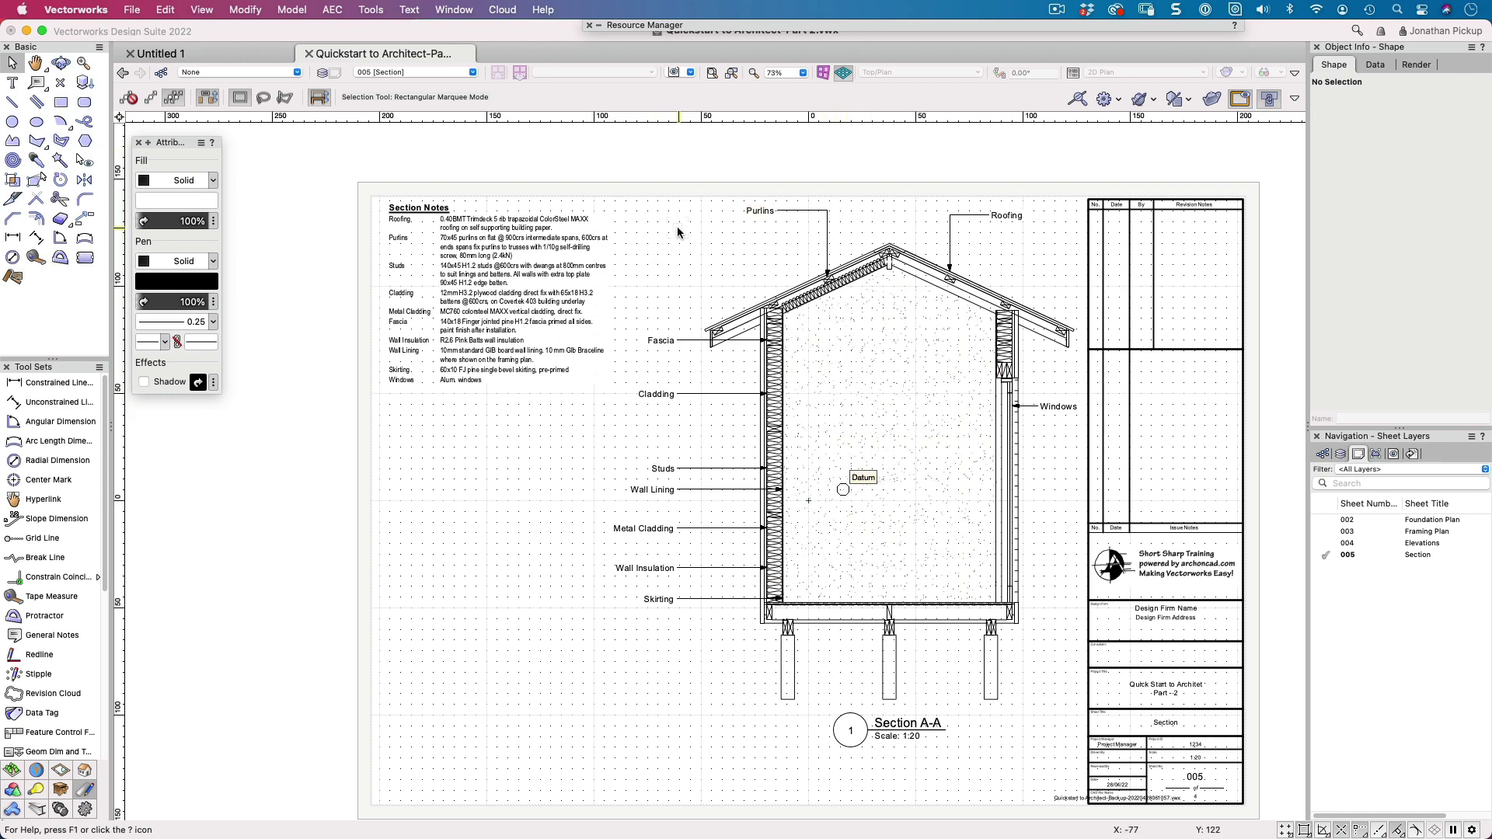
- Return to sheet 004 Elevations and select the Front View elevation viewport
key("ctrl+Page_Up")
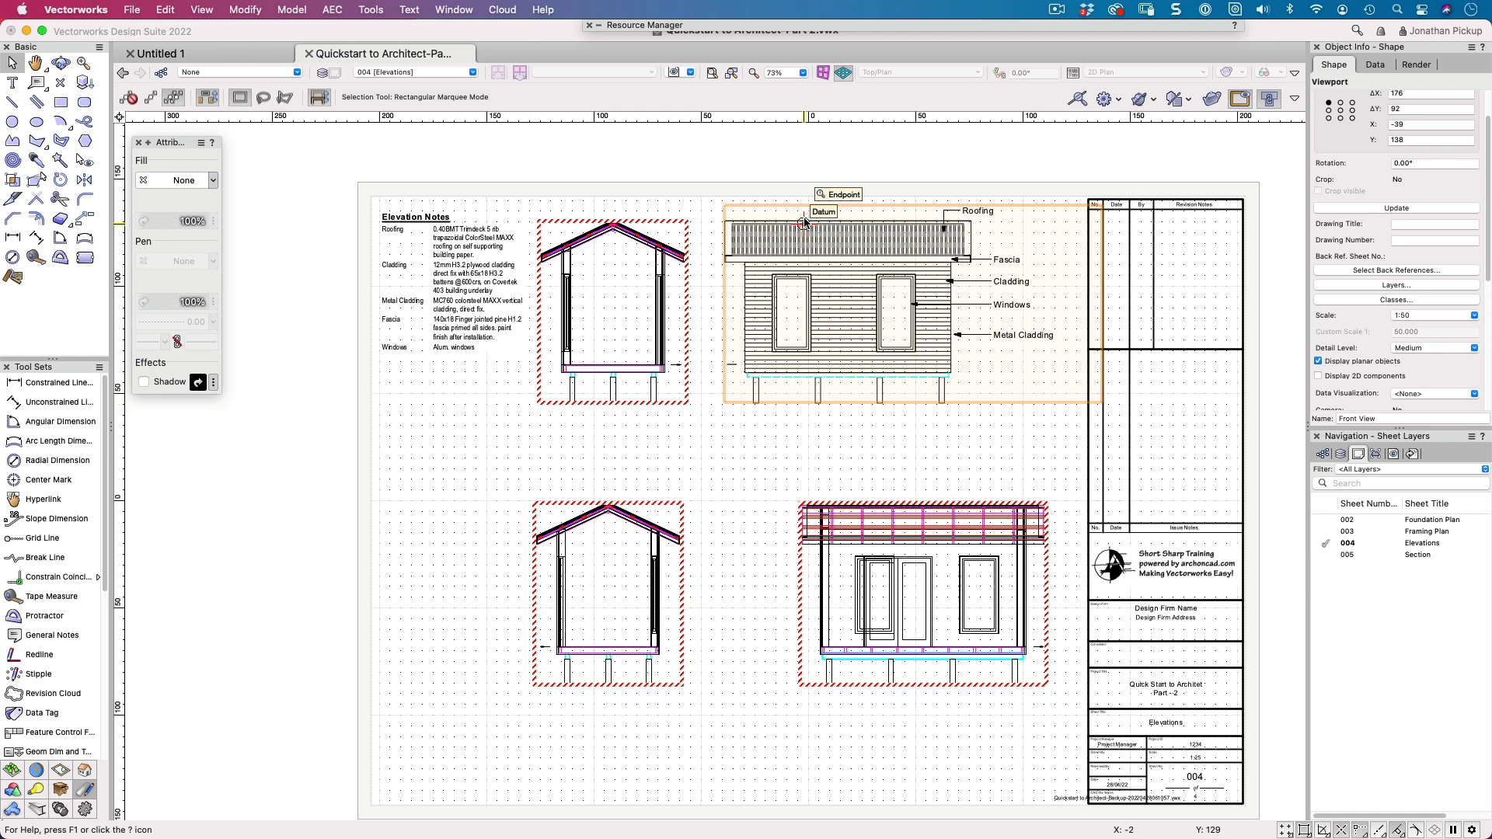
left_click(804, 221)
left_click(527, 172)
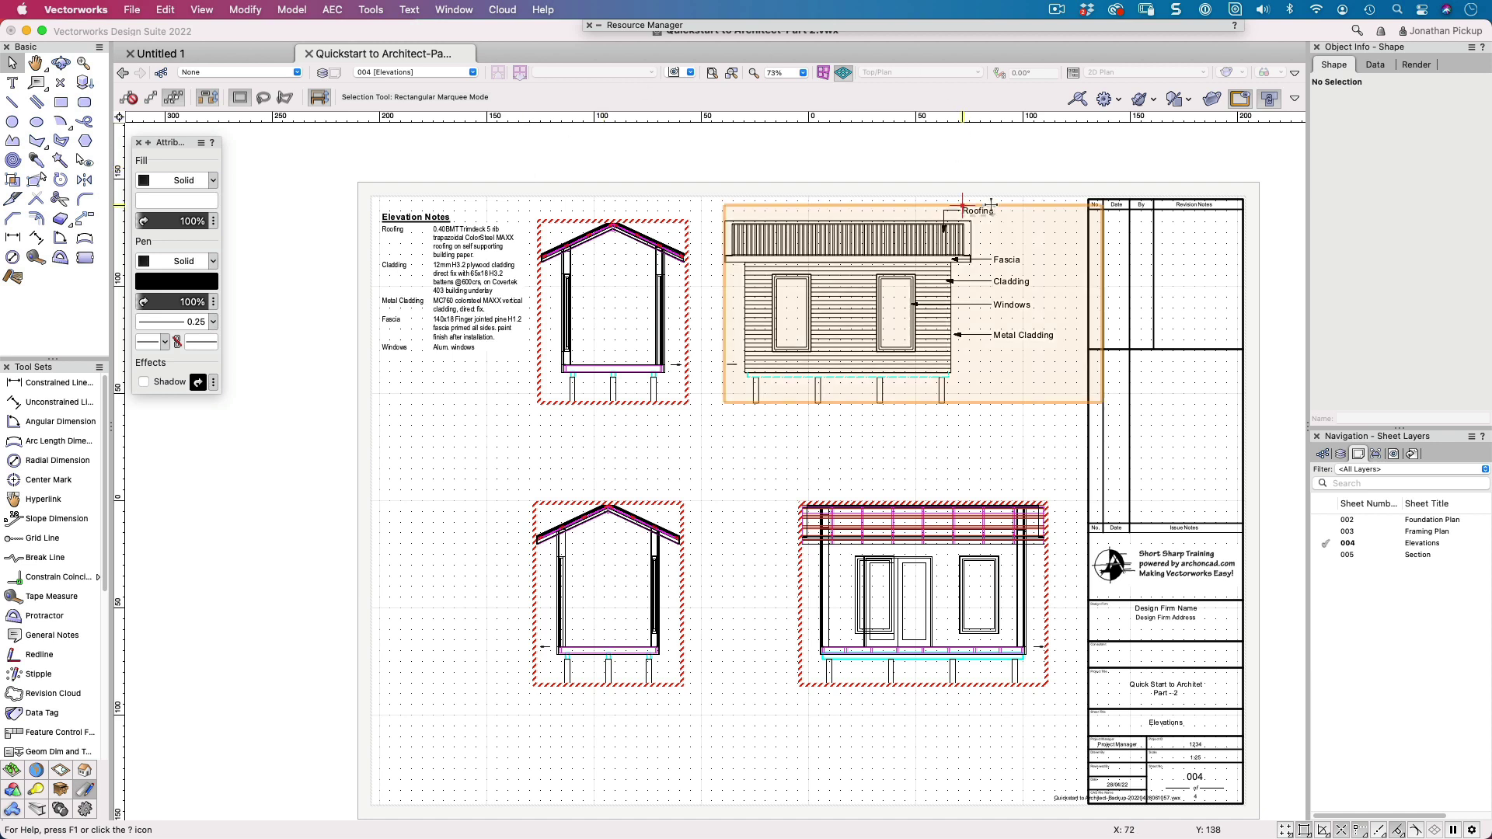
left_click(1021, 254)
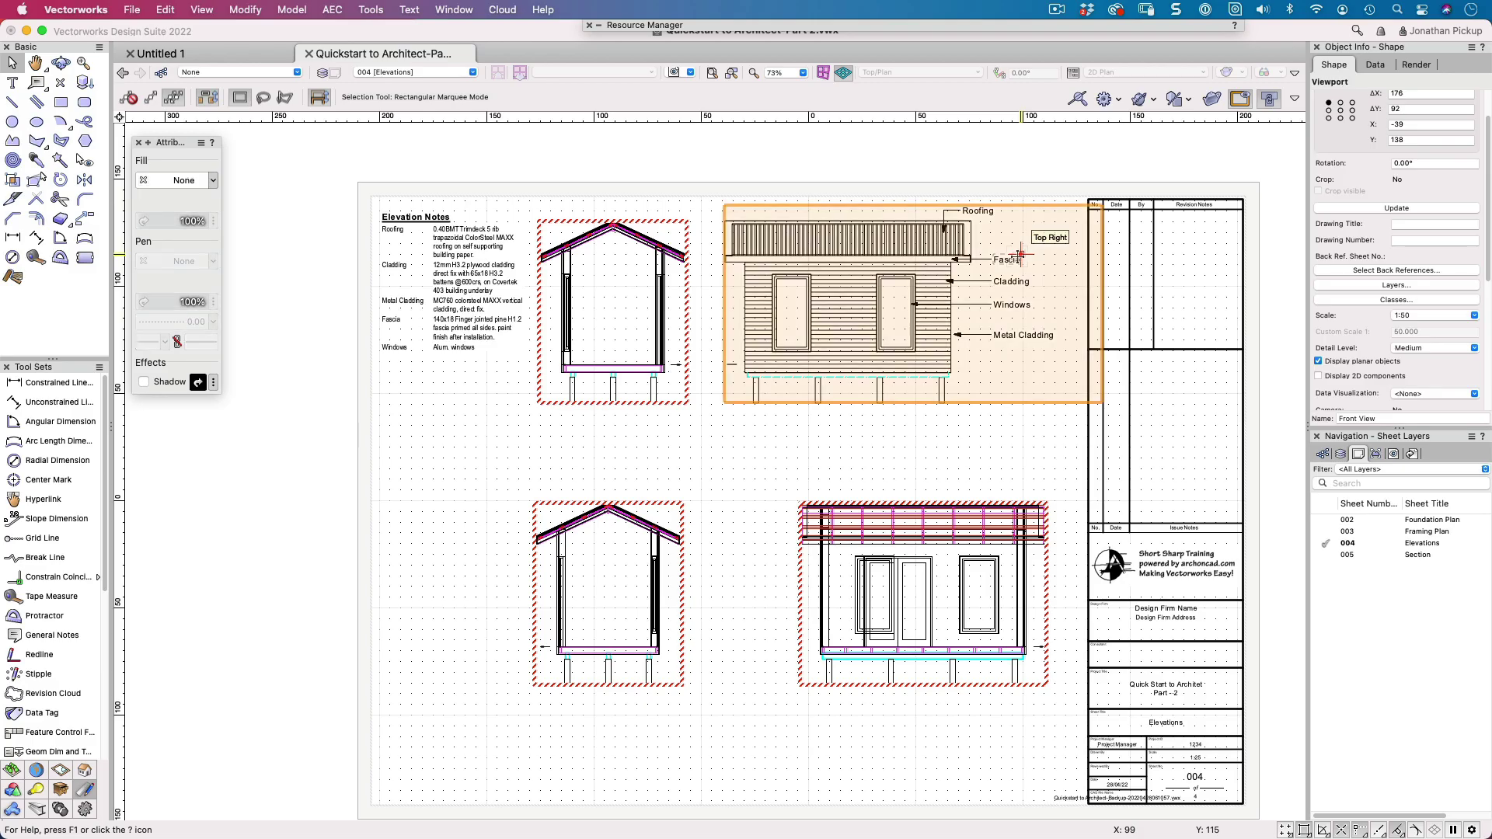